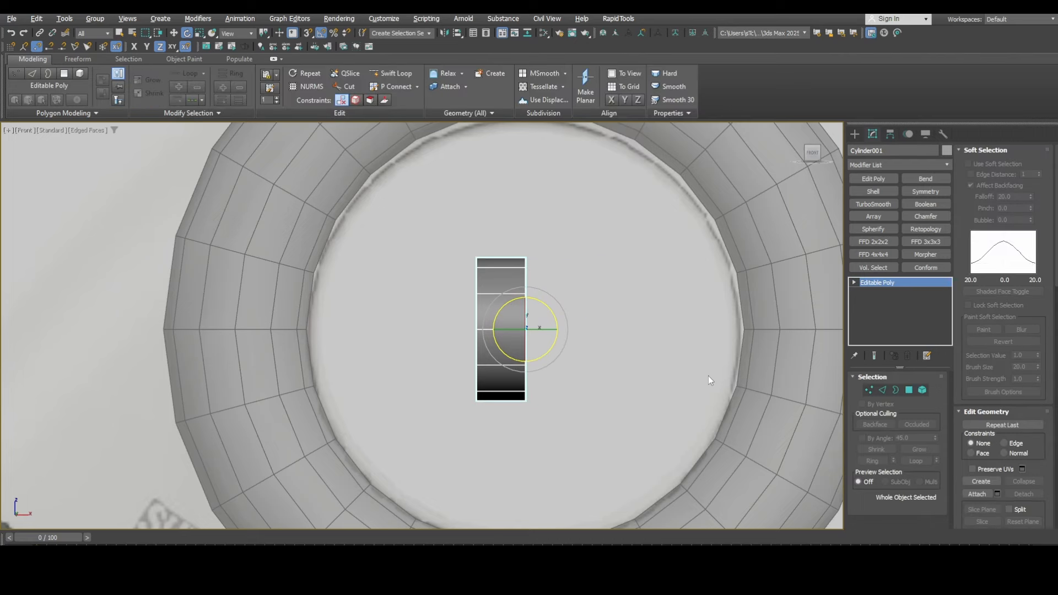
Step: Delete the end-cap polygons of the cylinder so that only its curved side wall remains
key(4)
drag(581, 217, 517, 477)
click(517, 477)
Step: Extrude the two edges at the cylinder's mid-height with a height of 0.0 and a width of 0.1
key(2)
scroll(482, 312, up, 3)
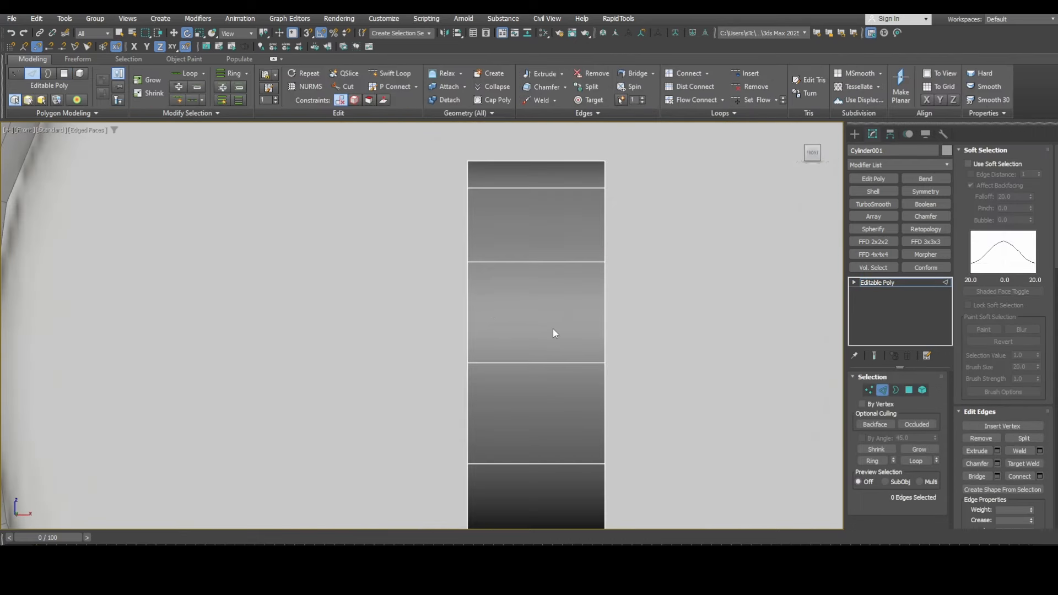
drag(554, 331, 524, 386)
shift+click(543, 74)
text(0.2)
key(Return)
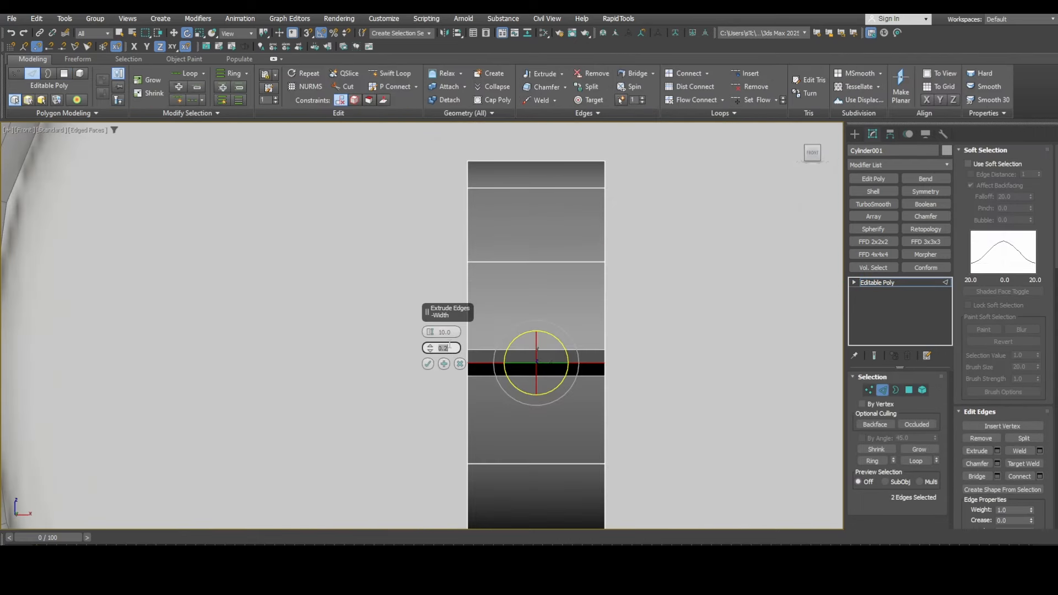
right_click(429, 333)
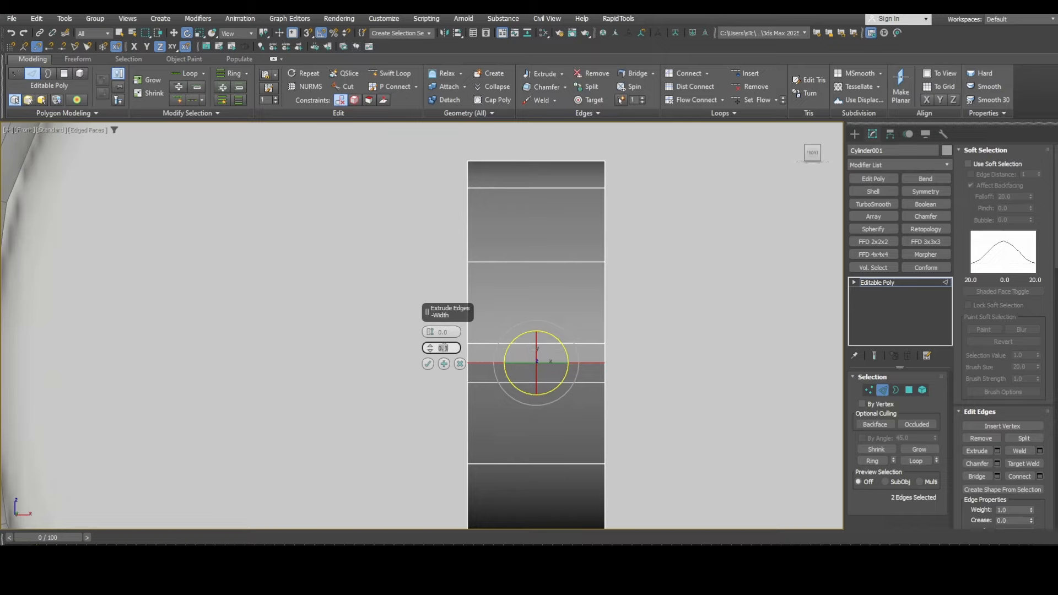
text(0.1)
key(Return)
click(428, 364)
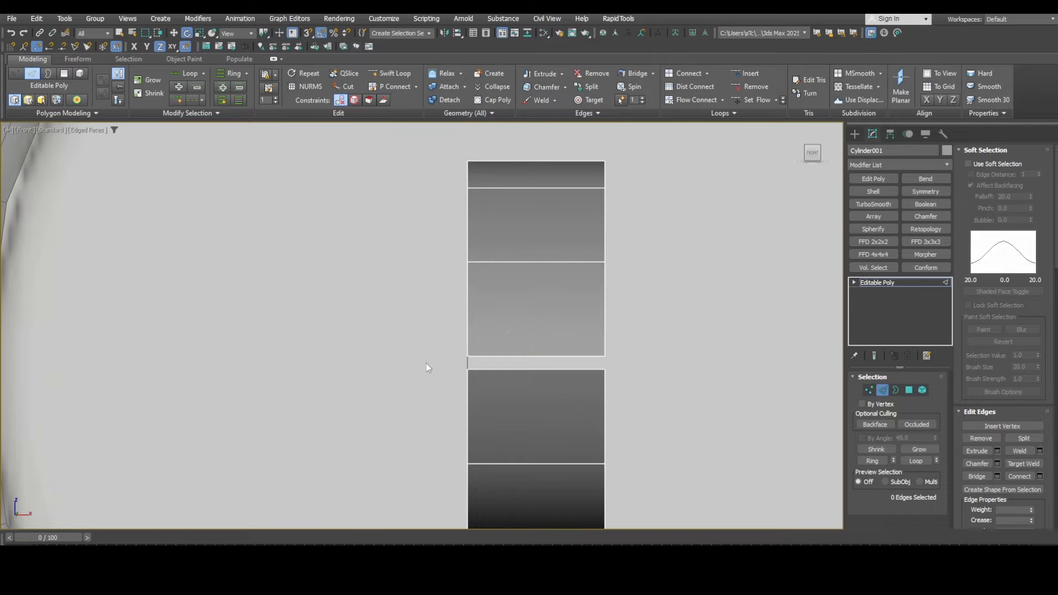
Step: Delete the thin strip between the two cylinder halves and move the lower half straight down in the Front view
click(467, 363)
click(617, 400)
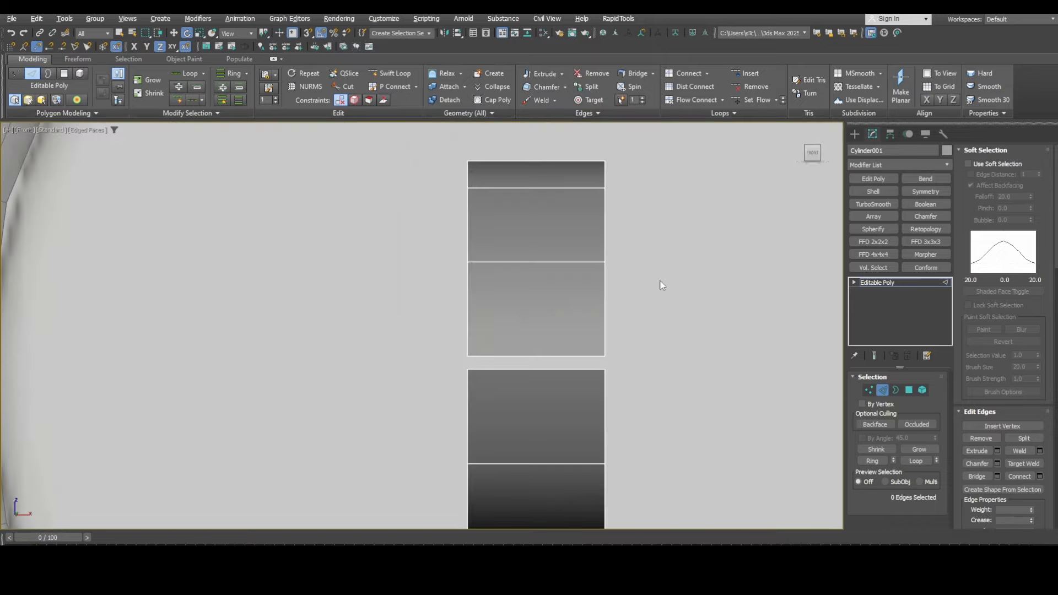
key(5)
scroll(627, 342, down, 3)
drag(652, 380, 562, 433)
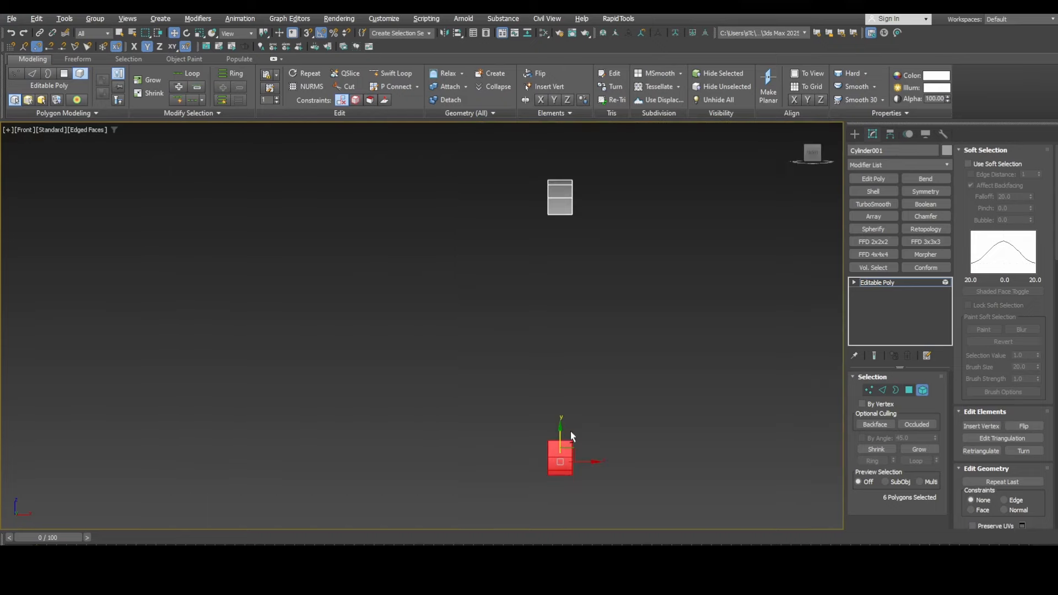
Step: Bridge the open edges of the upper and lower halves on both sides to form an elongated closed loop
key(2)
scroll(569, 214, up, 4)
click(553, 218)
scroll(557, 229, down, 5)
scroll(578, 370, up, 5)
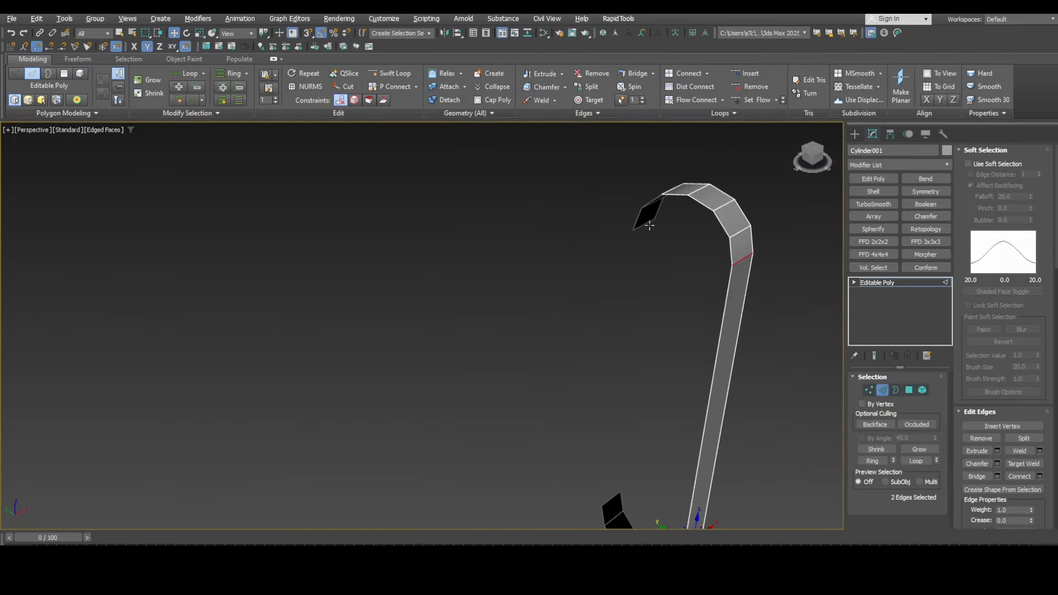
scroll(627, 296, up, 2)
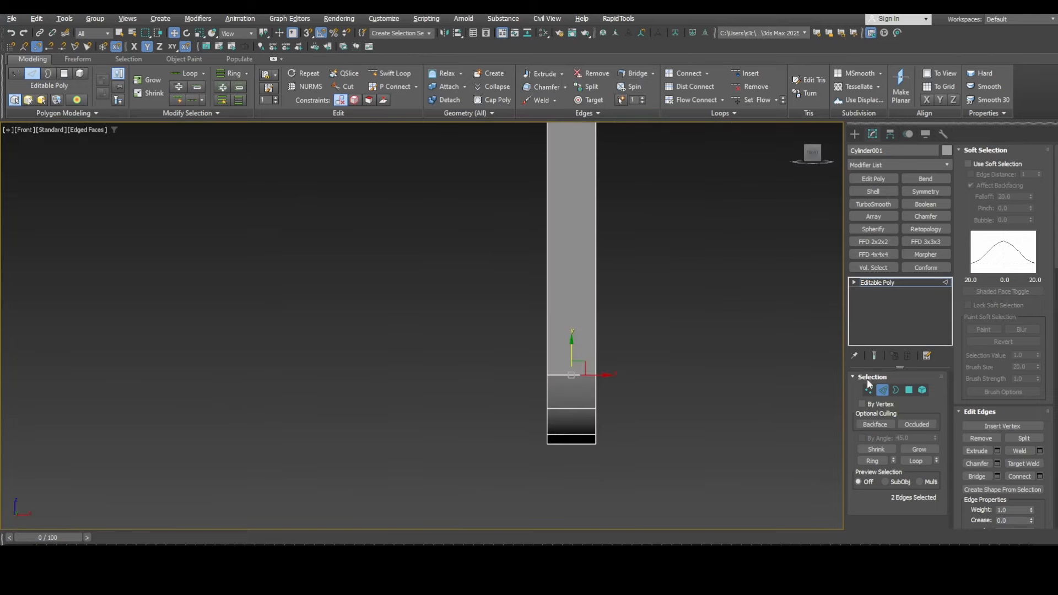
Step: Center the pivot of the elongated loop to the object
key(2)
middle_drag(446, 281, 544, 422)
click(873, 134)
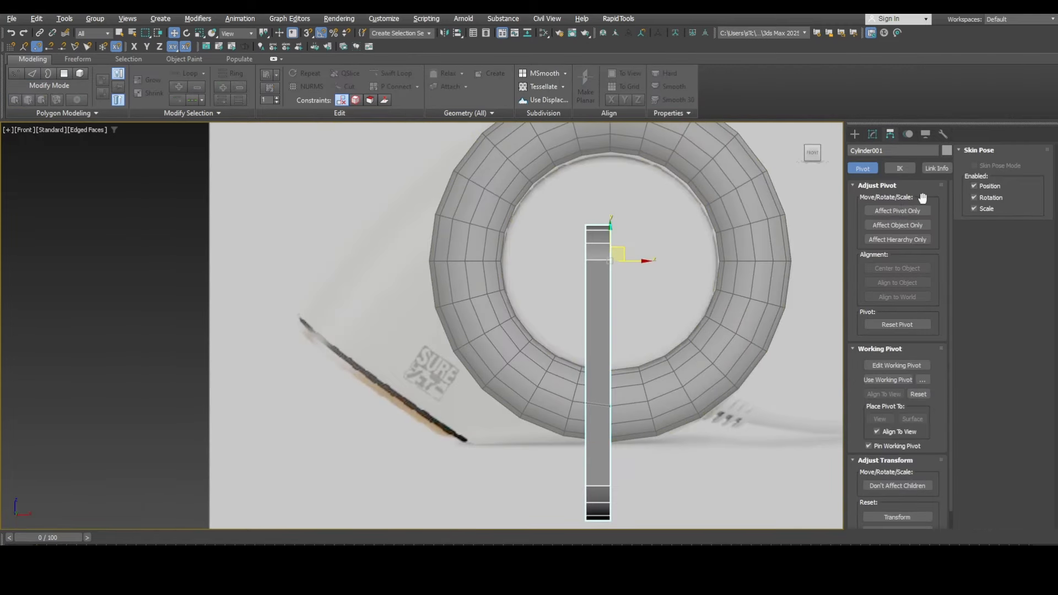
click(898, 210)
click(898, 268)
Step: Rotate and move the elongated loop to line up with the dark slanted nozzle opening in the reference image
click(872, 133)
key(e)
drag(623, 353, 415, 409)
key(w)
key(w)
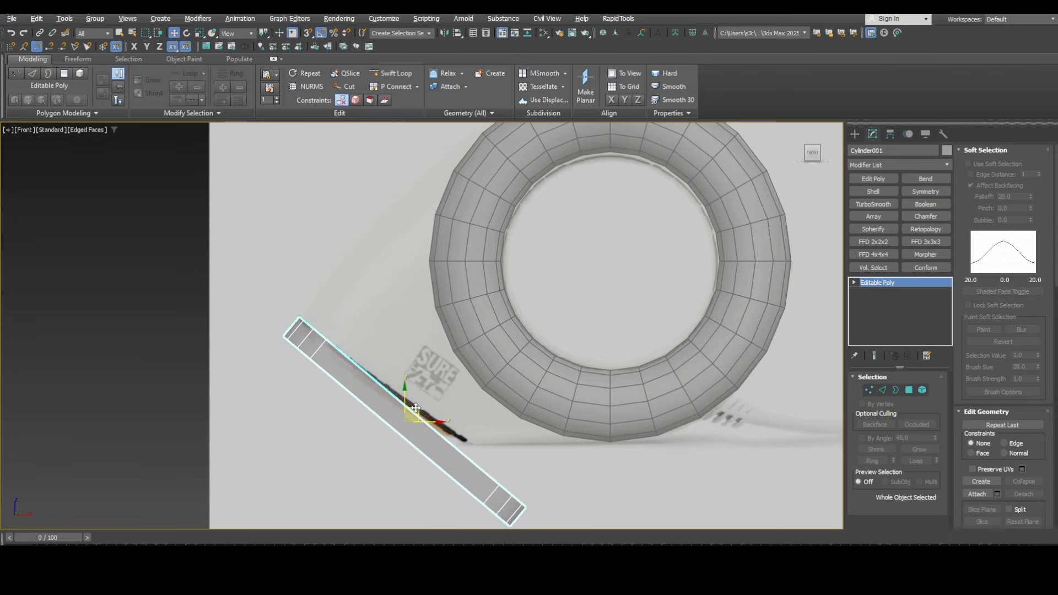
Step: Extend the loop's border that faces the torus until its upper corner meets the torus's outer edge
click(895, 391)
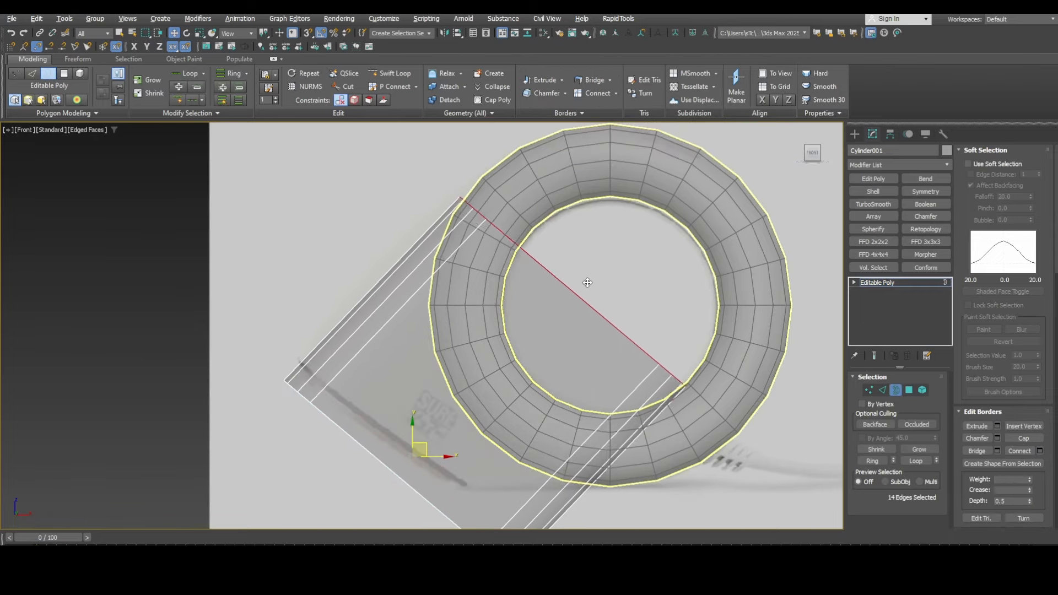
scroll(499, 232, up, 5)
scroll(506, 243, down, 3)
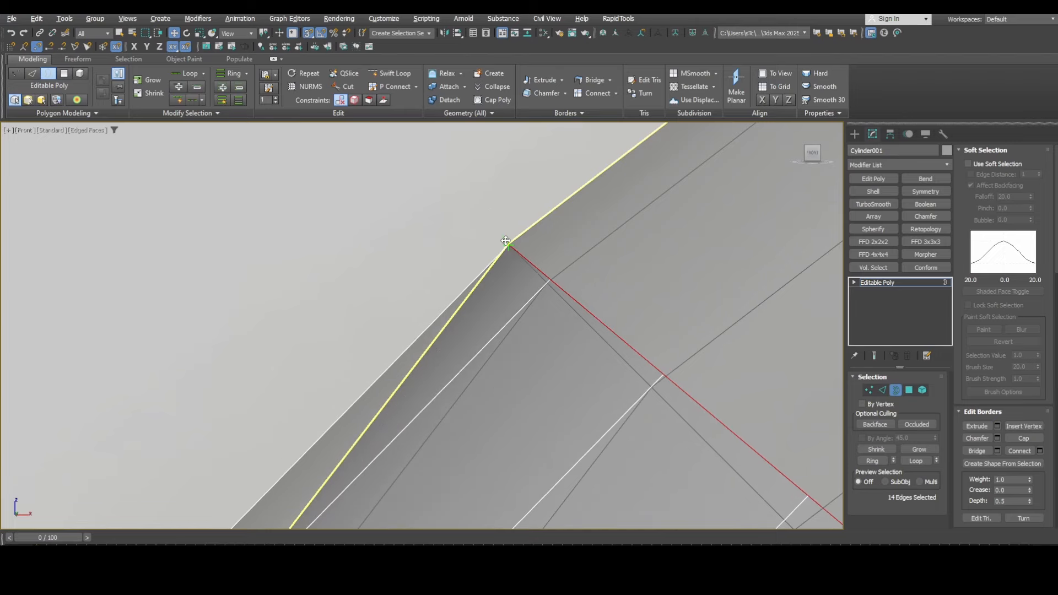
scroll(559, 264, down, 3)
middle_drag(657, 492, 637, 410)
Step: Move all vertices of the body's lower side inward until that side touches the bottom of the torus
key(1)
ctrl+drag(734, 356, 643, 265)
scroll(606, 408, up, 3)
scroll(574, 270, up, 6)
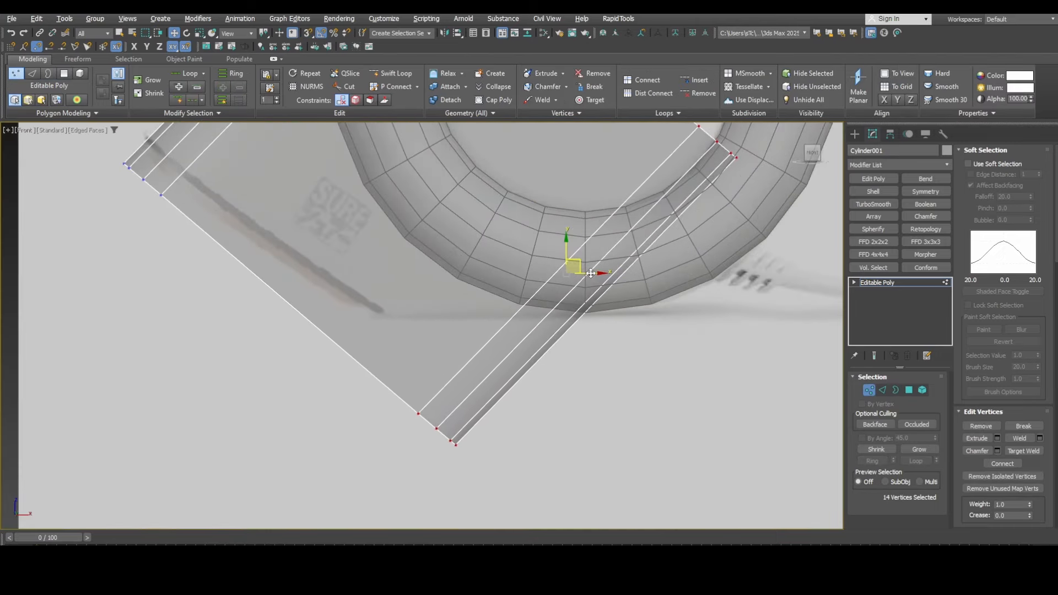
scroll(507, 312, down, 6)
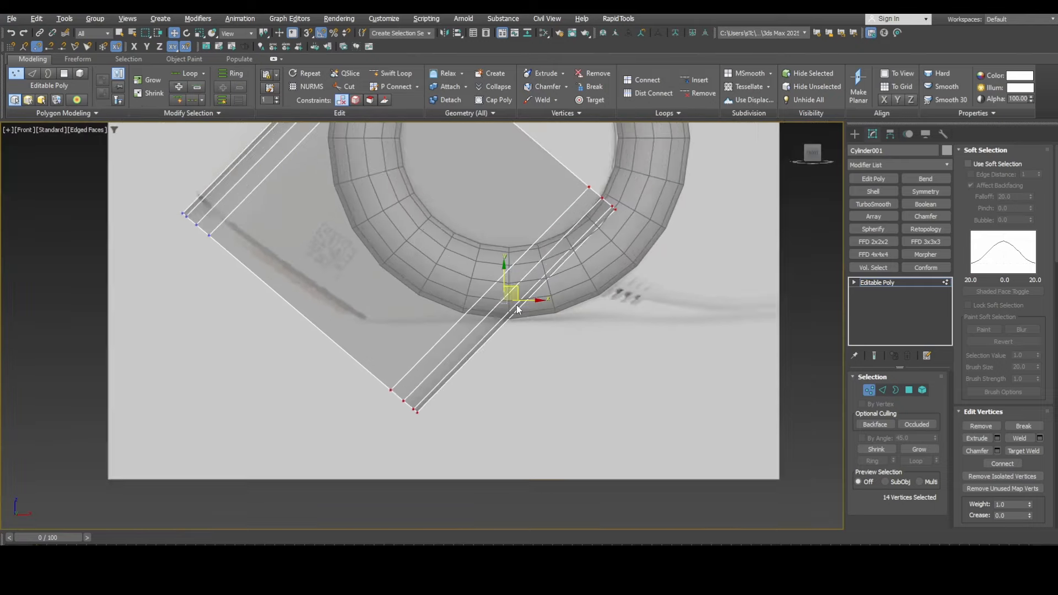
Step: Cap both open borders of the extended body
key(3)
scroll(649, 268, down, 3)
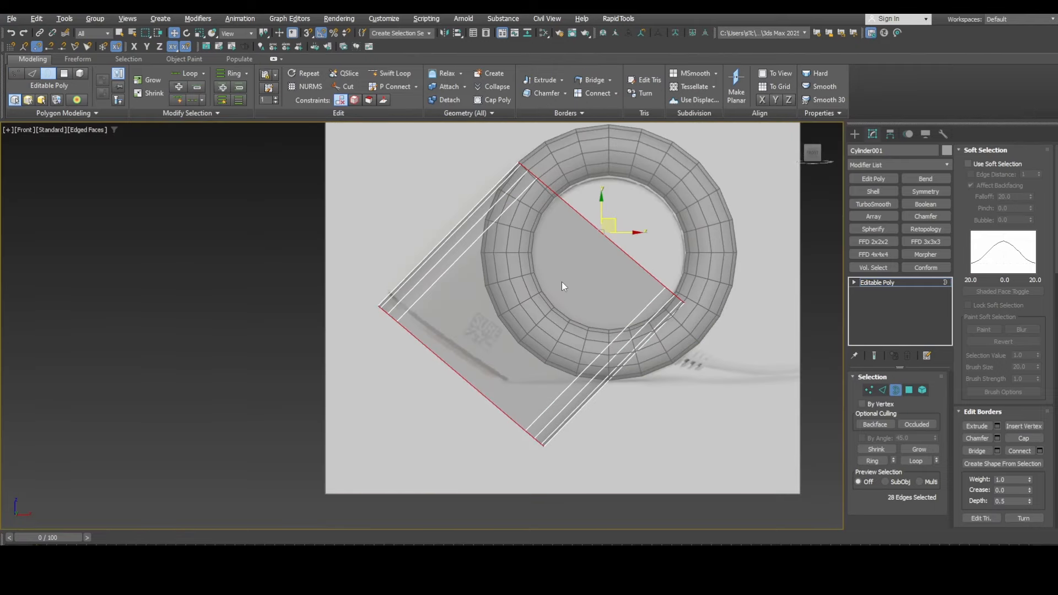
right_click(562, 282)
click(897, 392)
Step: Convert the torus to an editable poly
key(alt+w)
middle_click(677, 415)
key(alt+w)
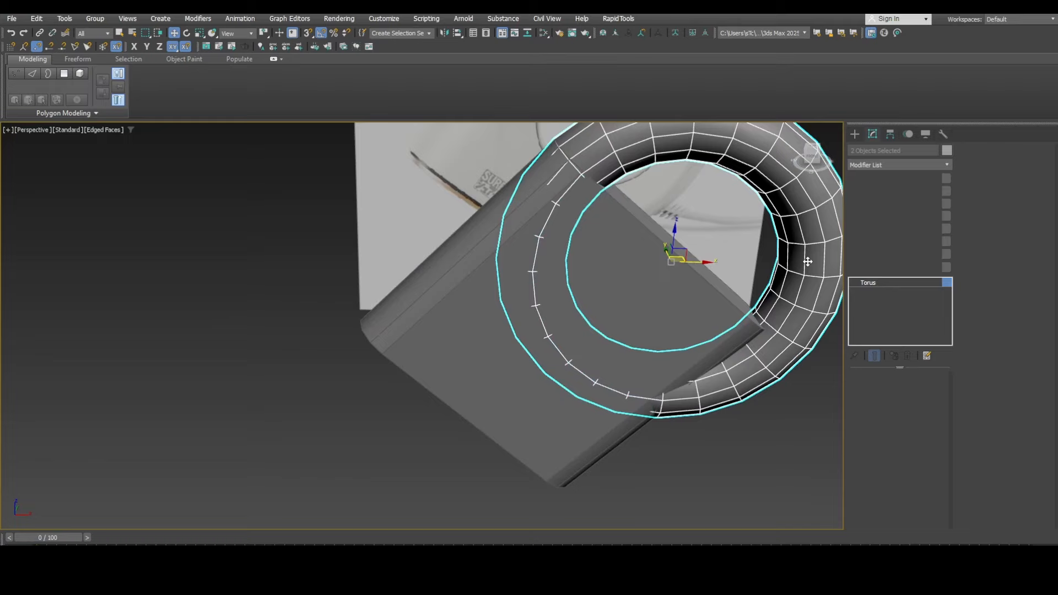
key(alt+w)
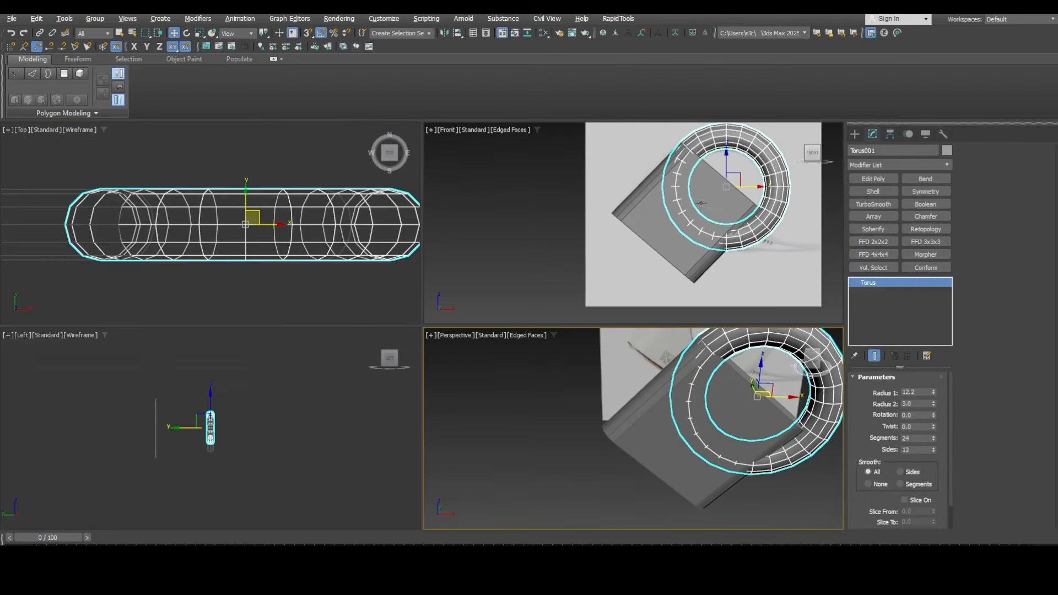
middle_click(701, 203)
key(alt+w)
right_click(742, 200)
mouse_move(777, 338)
click(860, 345)
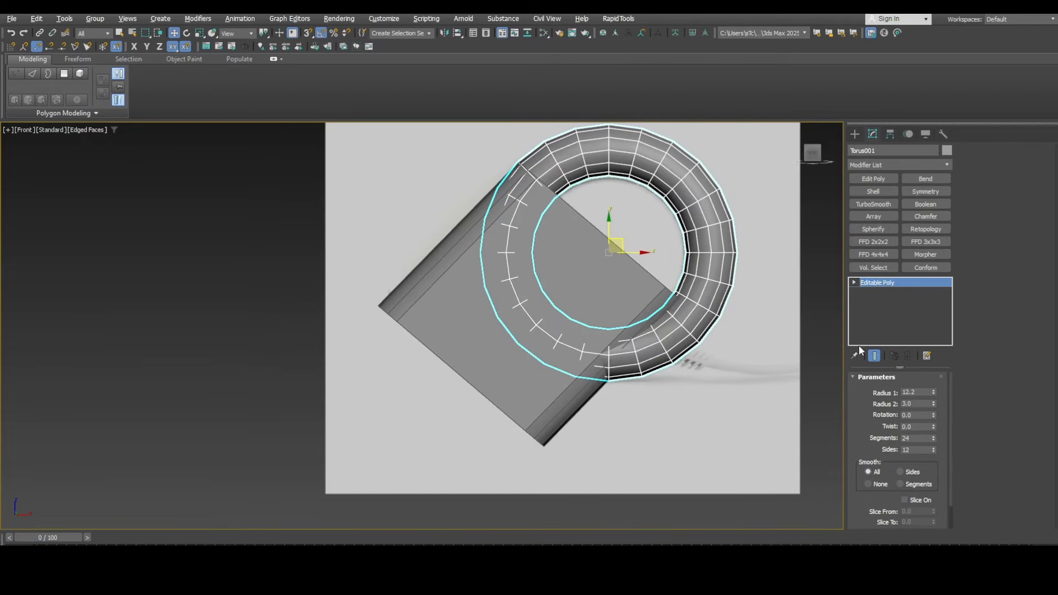
Step: Try to split the torus along its front and back middle edge loops and delete the inner half
key(2)
scroll(601, 146, up, 5)
click(595, 148)
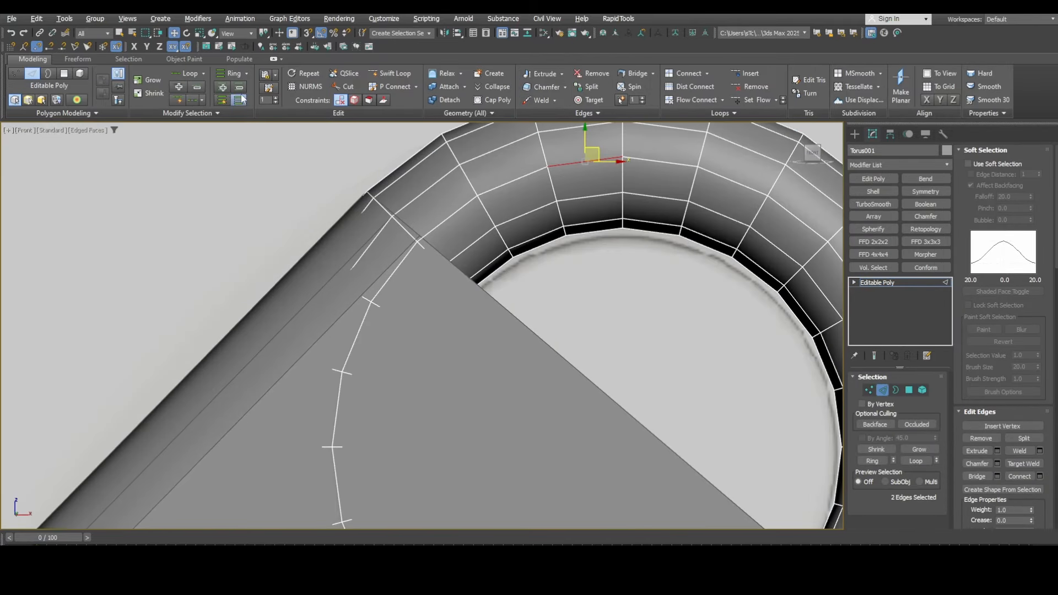
key(alt+l)
right_click(614, 194)
click(594, 221)
key(5)
click(607, 220)
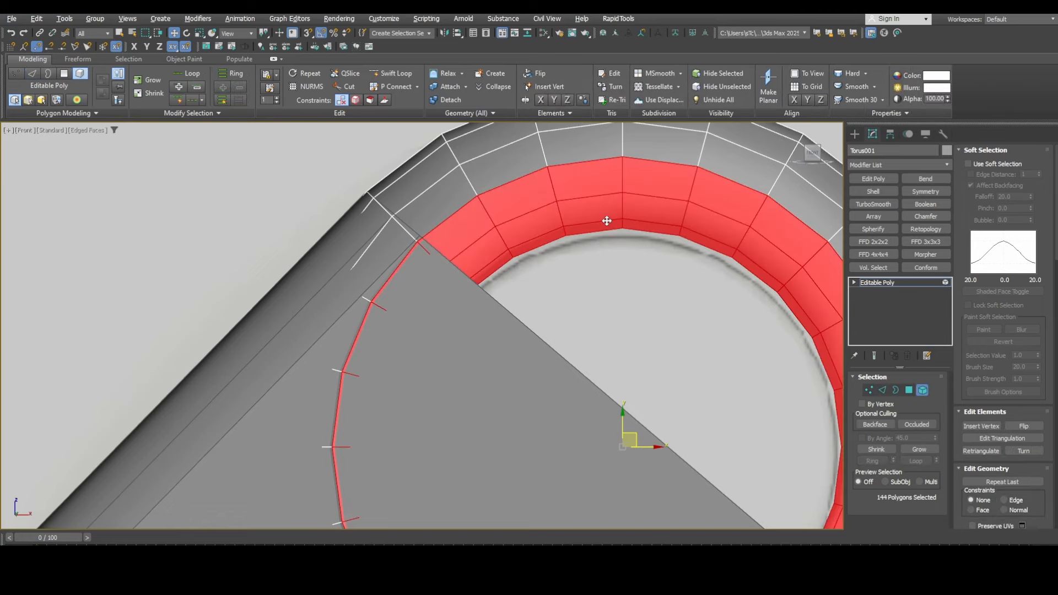
key(Delete)
Step: Try to extend the open front border of the halved torus toward the back along the Y axis
click(895, 390)
key(t)
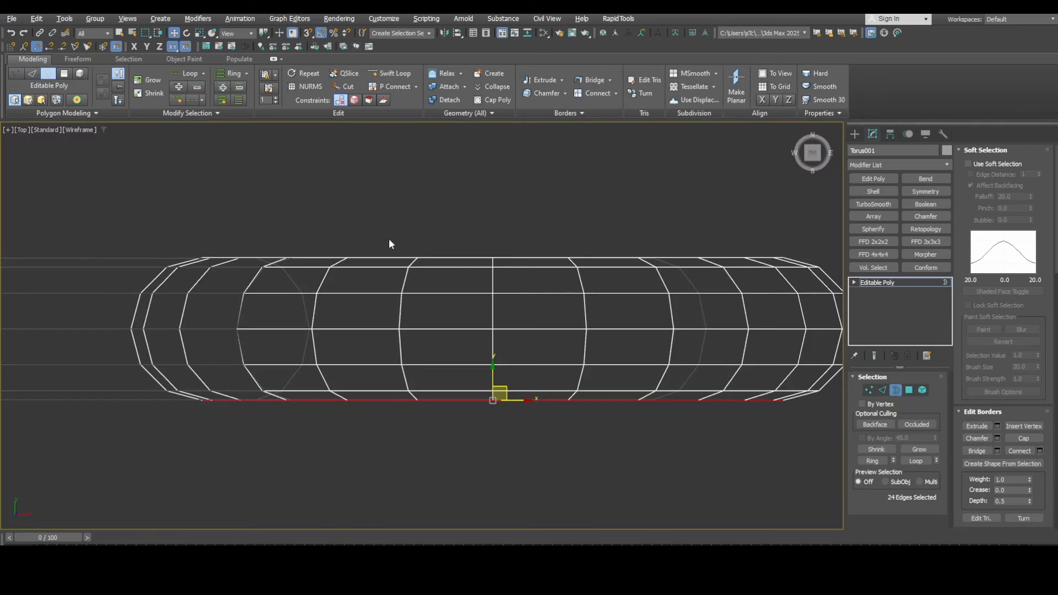
scroll(495, 391, up, 4)
key(s)
shift+drag(499, 396, 500, 384)
key(p)
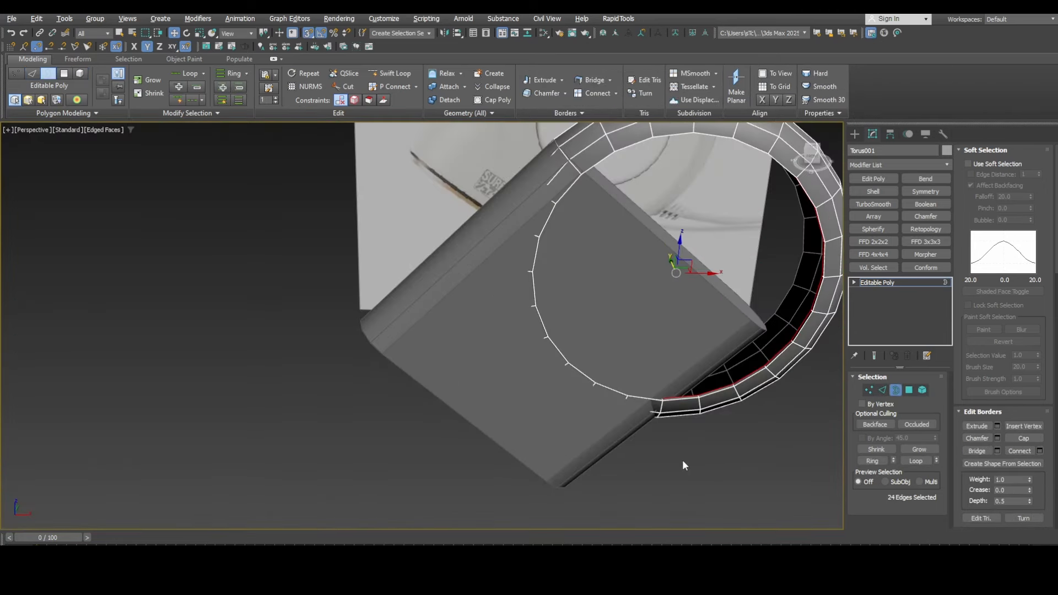
Step: Join the torus and the extended body with a Boolean union and convert the result to an editable poly
click(894, 391)
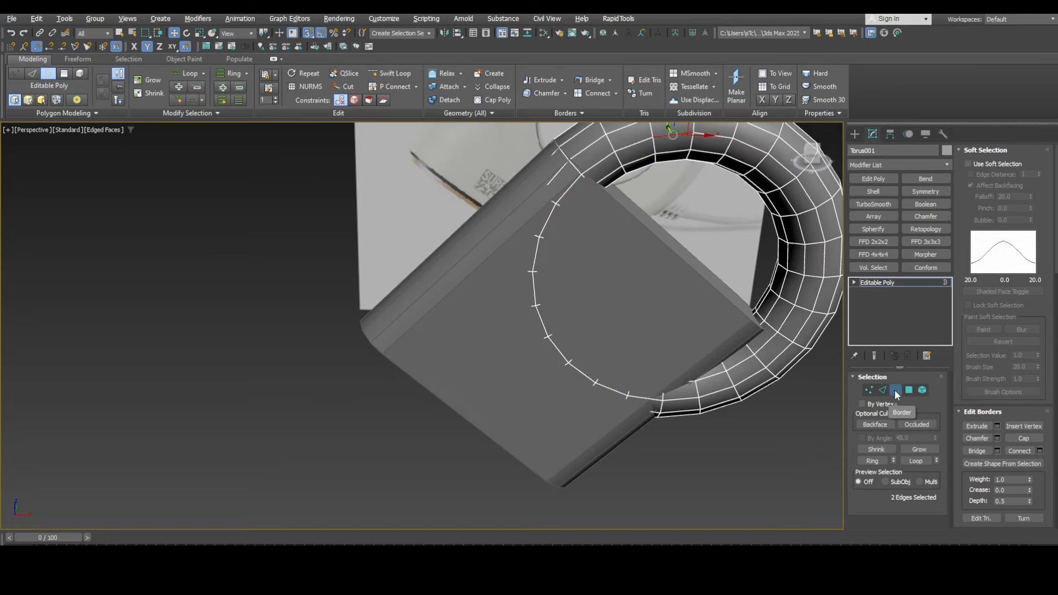
key(f)
click(925, 204)
click(865, 389)
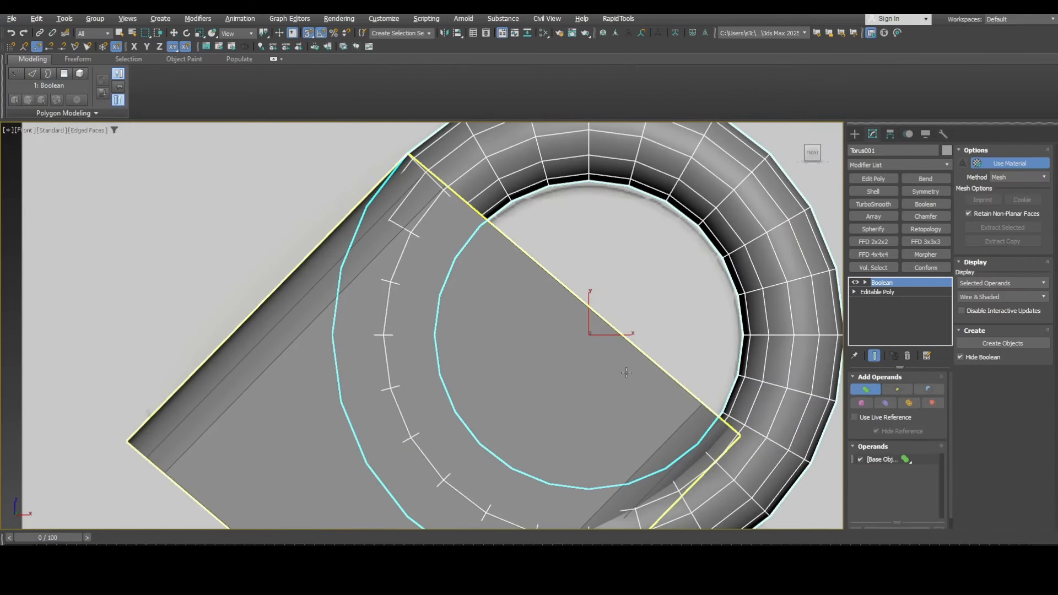
click(626, 372)
right_click(710, 201)
mouse_move(799, 339)
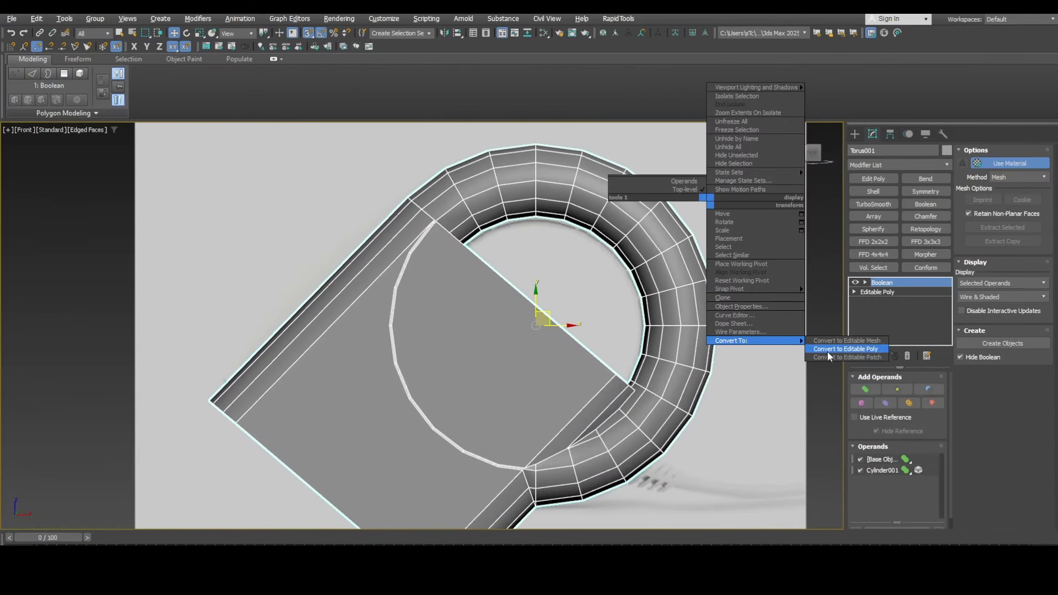
click(868, 351)
Step: Delete the flat body polygons inside the ring opening and the leftover polygons at its lower inner corner
click(506, 358)
key(Delete)
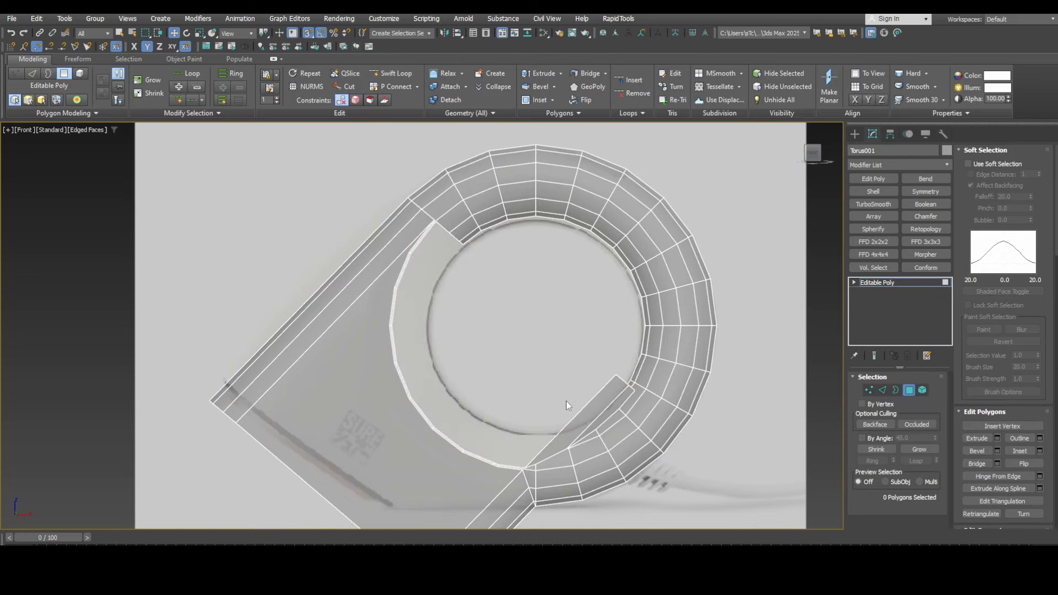
scroll(567, 399, up, 2)
drag(552, 354, 672, 445)
key(Delete)
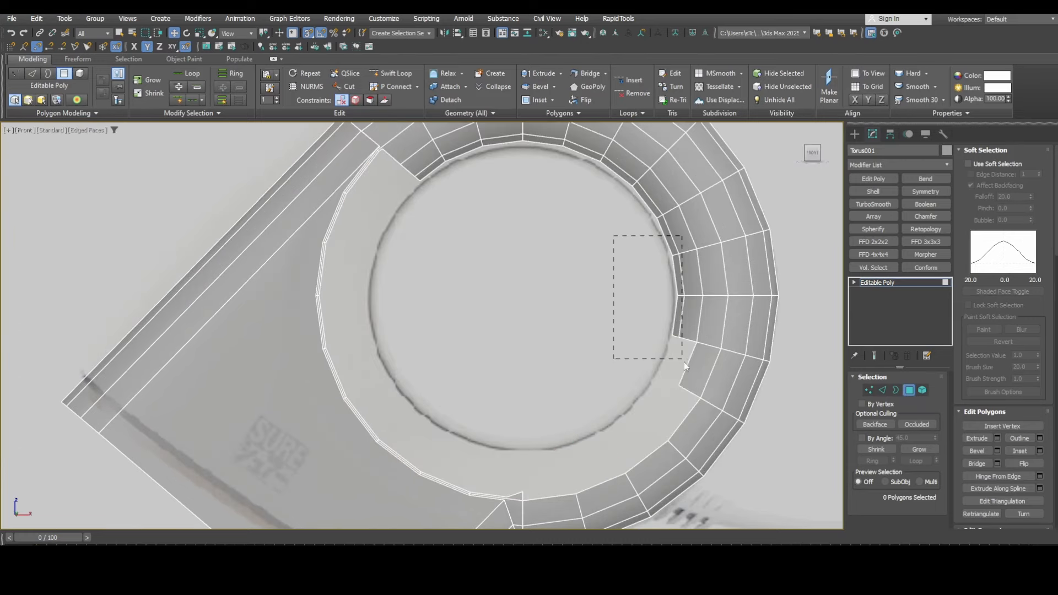
Step: Delete the remaining inner-half polygons of the ring around the opening
drag(684, 363, 684, 362)
middle_drag(661, 268, 681, 352)
ctrl+drag(682, 342, 638, 234)
ctrl+drag(626, 263, 541, 222)
ctrl+drag(513, 285, 420, 221)
ctrl+click(518, 190)
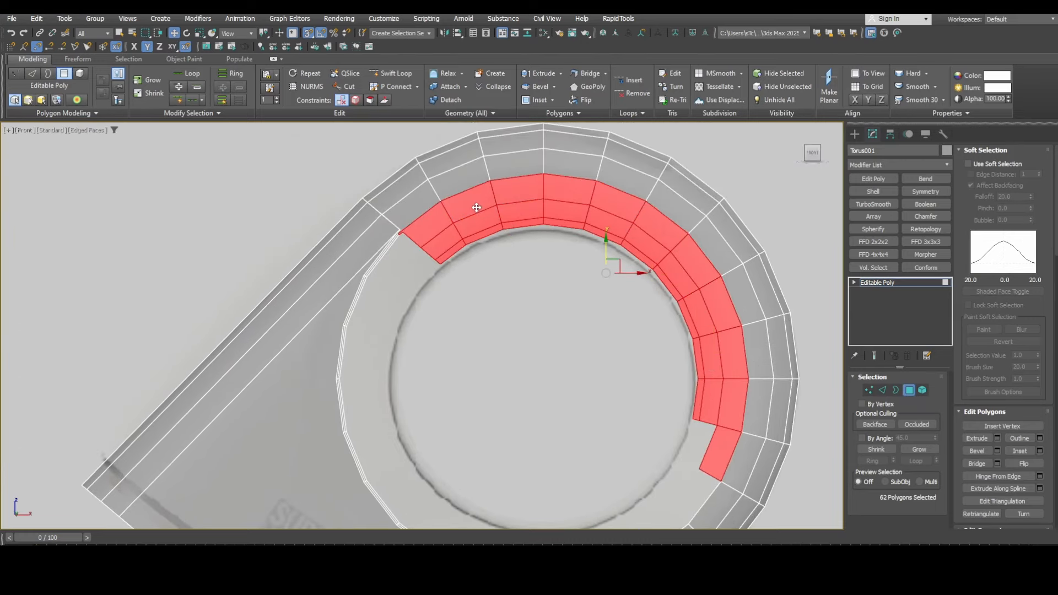
key(Delete)
Step: Select the inner edge loop of the thin strip along the body's curved cut
scroll(393, 237, up, 5)
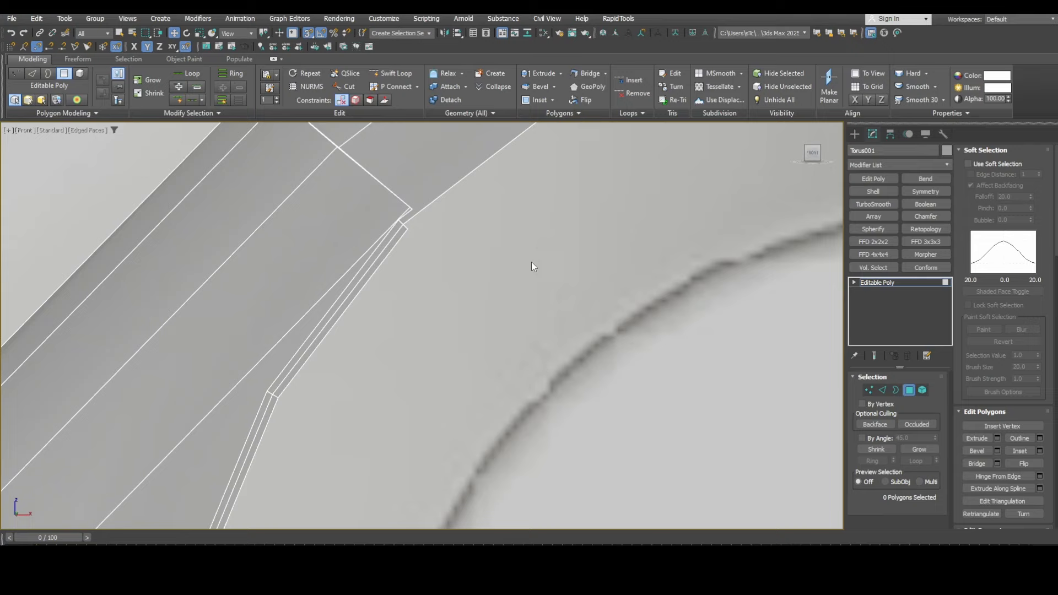
click(884, 387)
scroll(403, 230, up, 3)
double_click(405, 239)
scroll(458, 306, down, 4)
scroll(457, 347, up, 5)
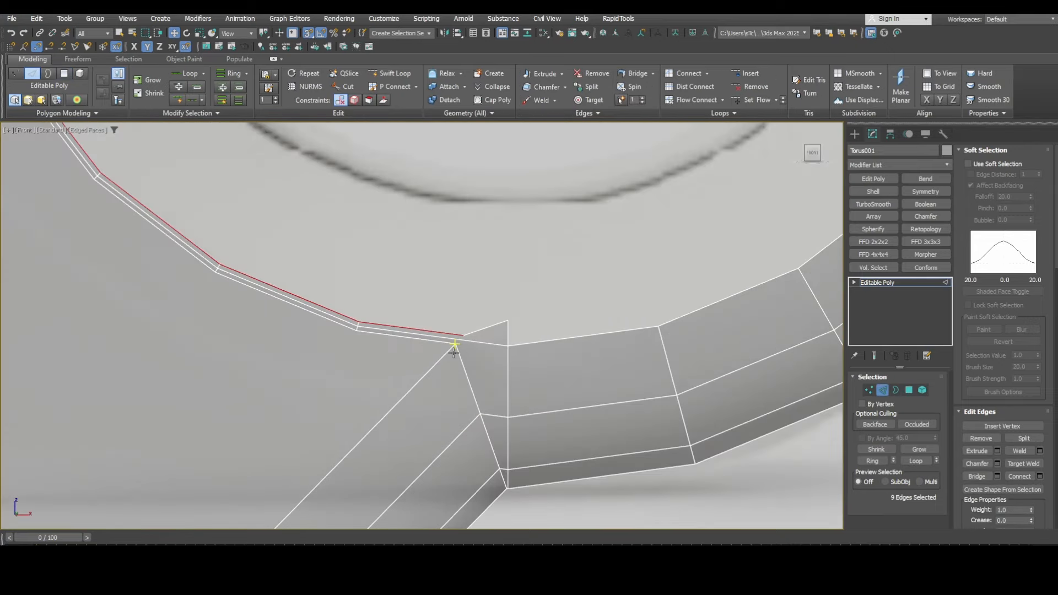
click(454, 350)
Step: Delete the back half of the merged mesh, selecting it in the Top view
key(alt+w)
middle_click(122, 208)
key(alt+w)
scroll(273, 290, down, 6)
drag(5, 201, 499, 280)
key(Delete)
key(alt+w)
key(alt+w)
Step: Target-weld the doubled vertices along the body's curved cut to remove the thin strip
key(1)
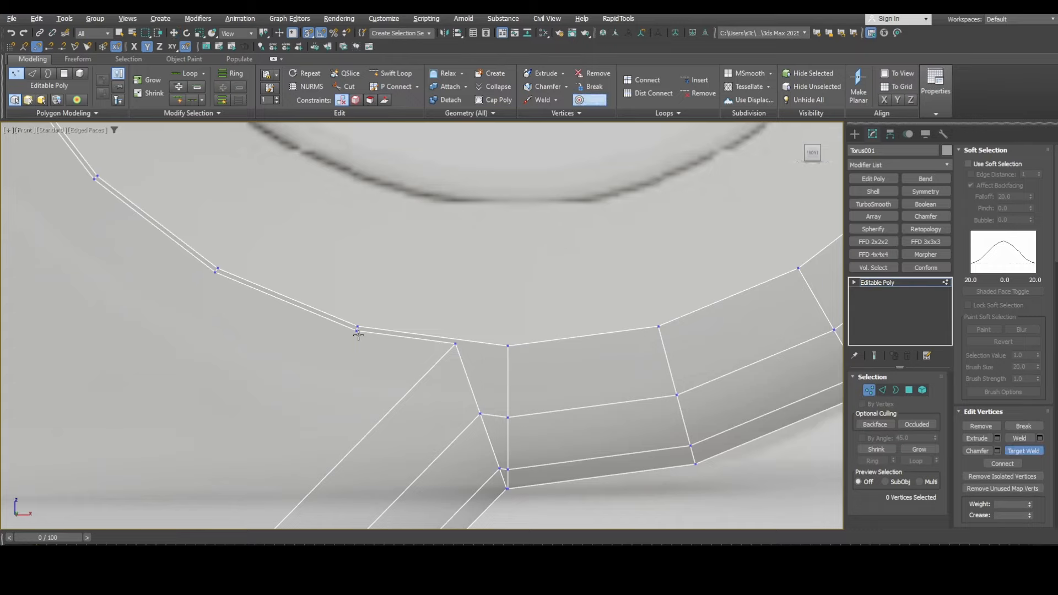
scroll(423, 367, up, 3)
scroll(342, 279, down, 3)
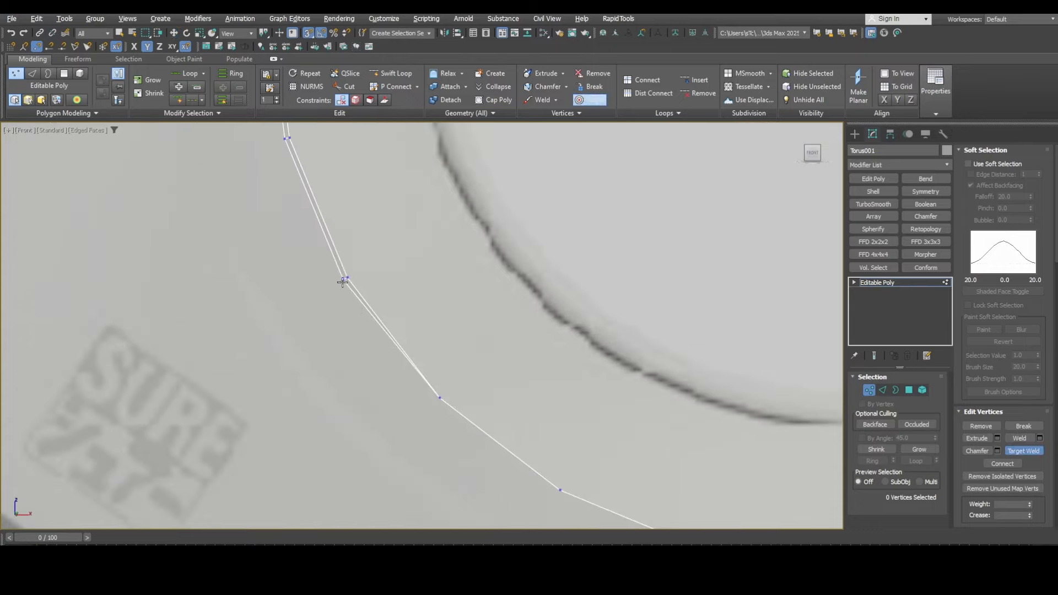
scroll(315, 255, up, 6)
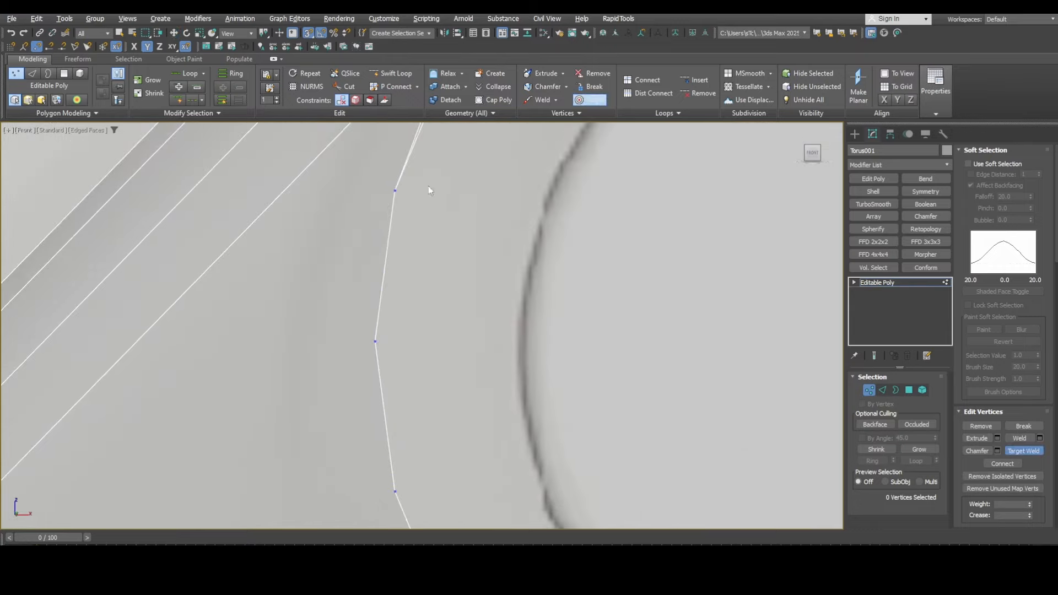
middle_drag(429, 190, 456, 380)
scroll(474, 236, up, 2)
click(472, 234)
click(478, 240)
scroll(476, 238, down, 1)
Step: Target-weld the doubled vertices at the upper end of the curved cut, where the body meets the ring
middle_drag(564, 207, 477, 381)
scroll(510, 255, up, 4)
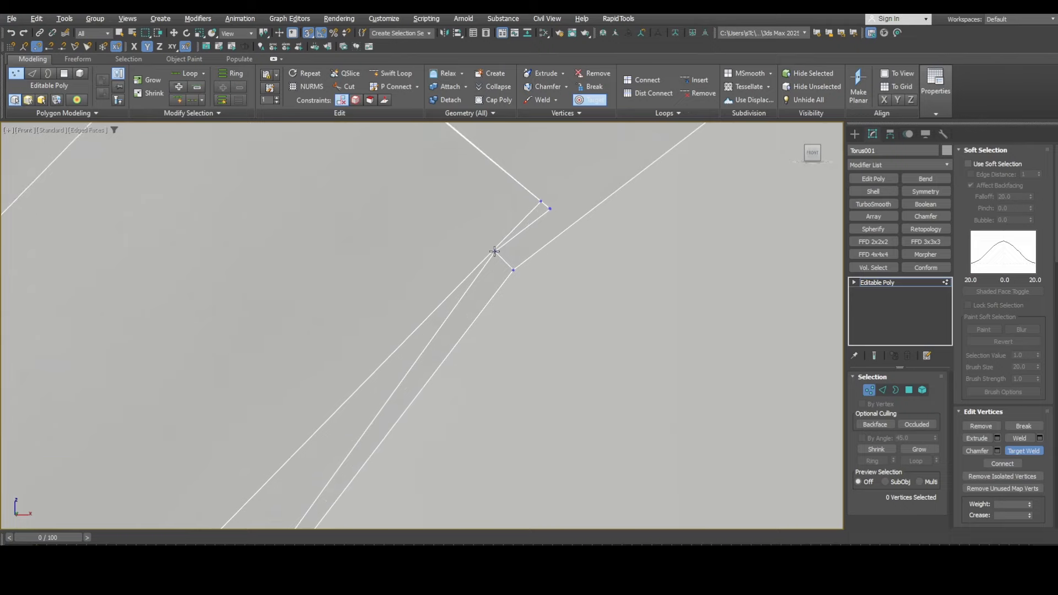
click(495, 251)
click(513, 270)
scroll(518, 270, down, 4)
middle_drag(453, 192, 475, 270)
scroll(475, 270, up, 4)
right_click(522, 251)
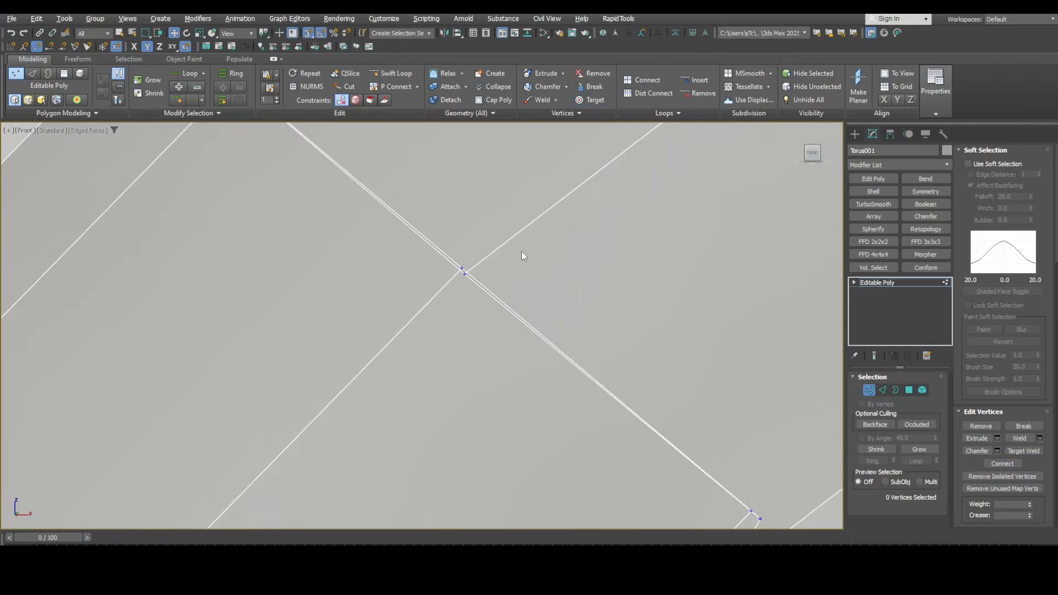
Step: Pull the doubled vertex on the seam between body and ring away from its twin and delete the thin polygon there
key(4)
scroll(460, 263, up, 3)
click(465, 279)
click(477, 295)
key(1)
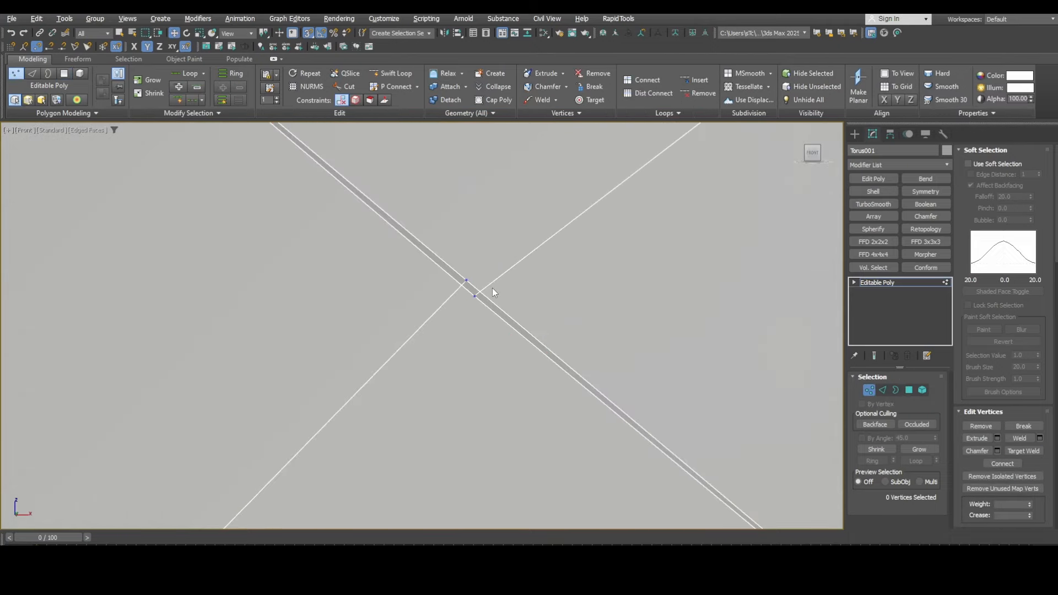
key(ctrl+w)
click(467, 280)
drag(485, 283, 495, 264)
key(4)
click(490, 285)
key(Delete)
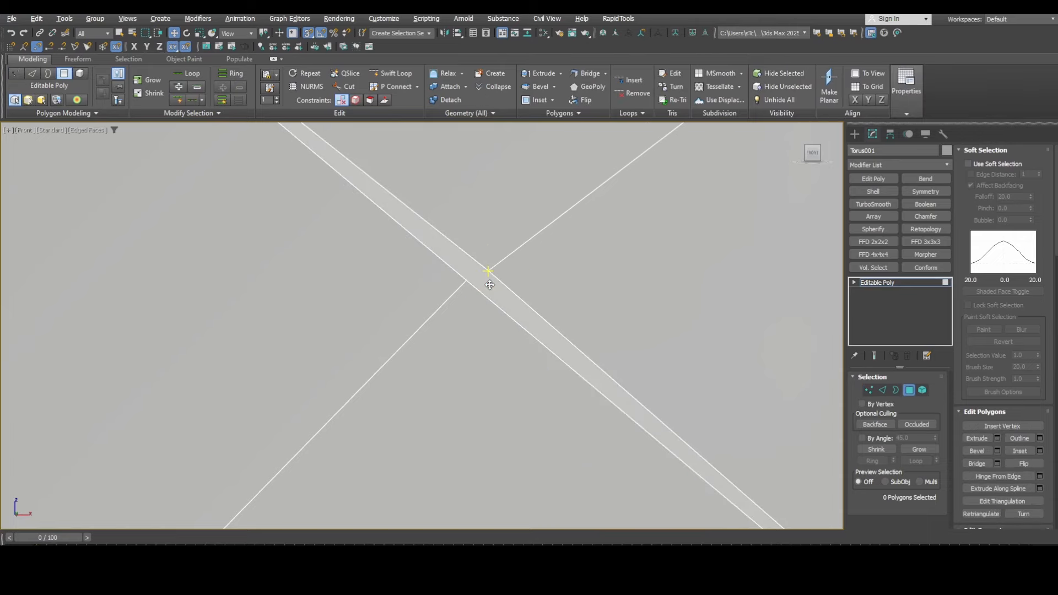
Step: Target-weld the separated vertex back to its twin and weld the next doubled vertex further up the seam
key(1)
scroll(485, 294, down, 3)
key(ctrl+w)
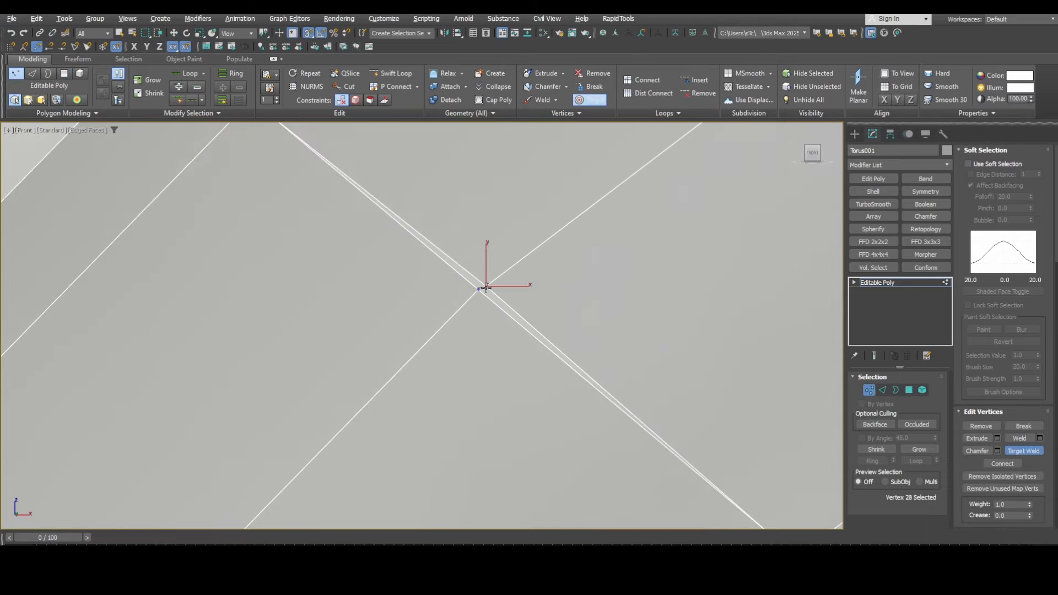
click(487, 287)
scroll(486, 288, down, 3)
middle_drag(376, 193, 393, 263)
scroll(390, 259, up, 4)
click(372, 296)
click(377, 294)
scroll(375, 296, down, 3)
scroll(333, 267, up, 4)
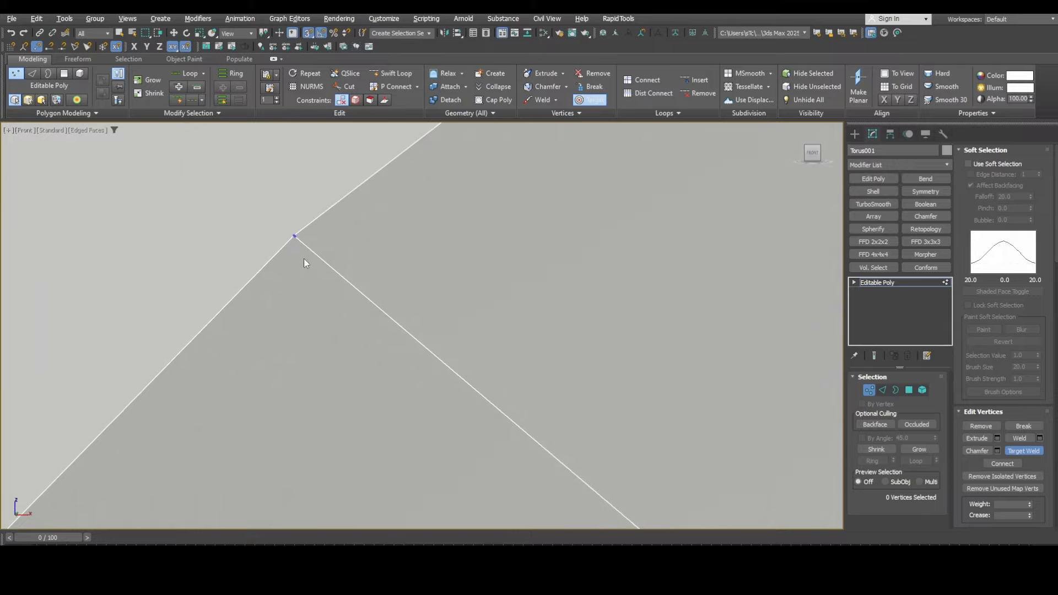
scroll(386, 259, down, 5)
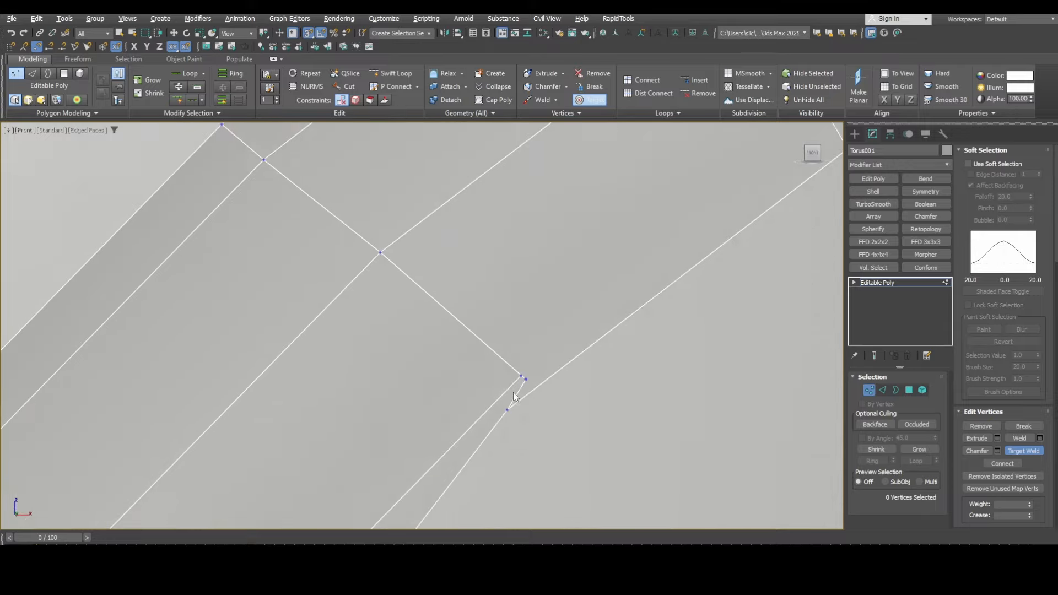
Step: Target-weld the doubled vertices at the inner end of the seam into the ring's inner edge vertex
scroll(514, 397, up, 3)
middle_drag(513, 397, 510, 349)
click(526, 308)
click(533, 312)
scroll(529, 333, up, 5)
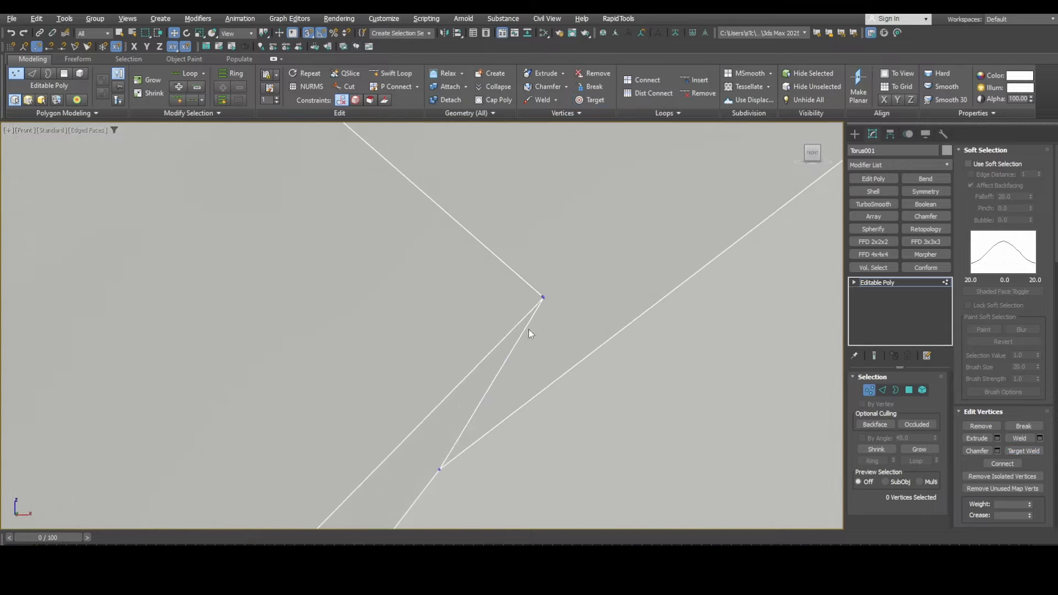
scroll(554, 290, up, 5)
scroll(548, 278, down, 5)
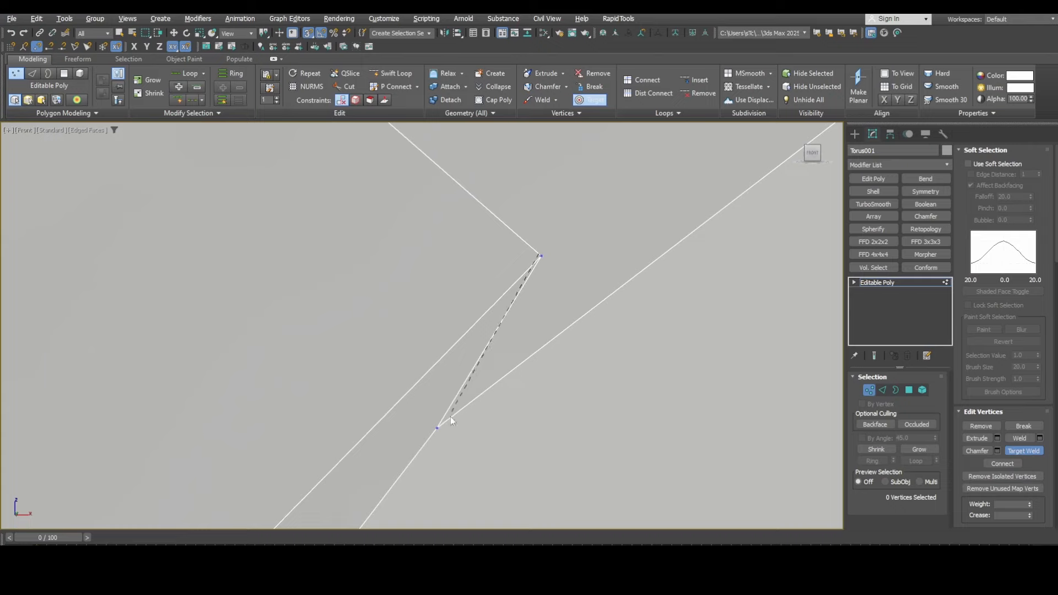
click(437, 428)
scroll(439, 383, down, 10)
middle_drag(465, 456, 466, 340)
scroll(427, 220, up, 3)
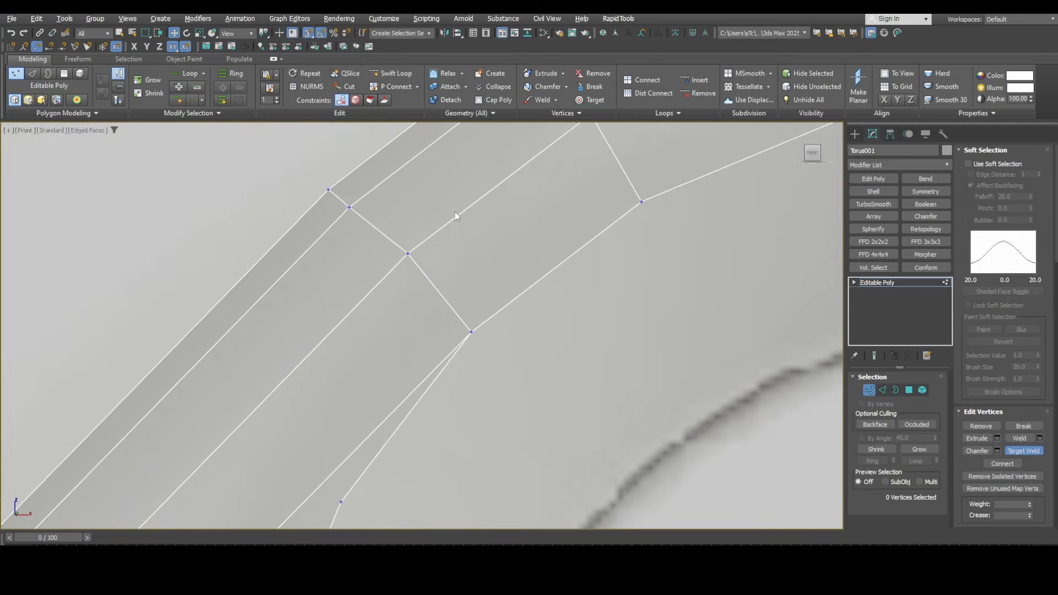
Step: Slide the middle seam vertex slightly along its edge with the Edge constraint to even out the seam
key(shift+x)
key(s)
drag(419, 239, 414, 242)
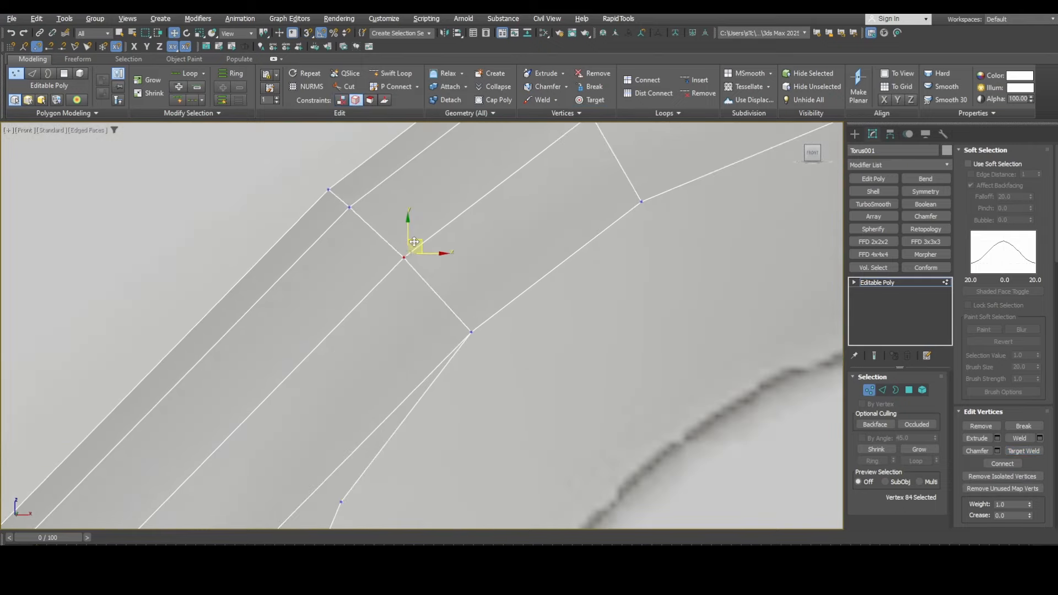
Step: Move the four lower end vertices of the nozzle level with the ring's bottom and over to the reference's lower nozzle corner
scroll(419, 248, down, 8)
middle_drag(450, 376, 422, 223)
scroll(521, 359, up, 5)
scroll(520, 359, down, 2)
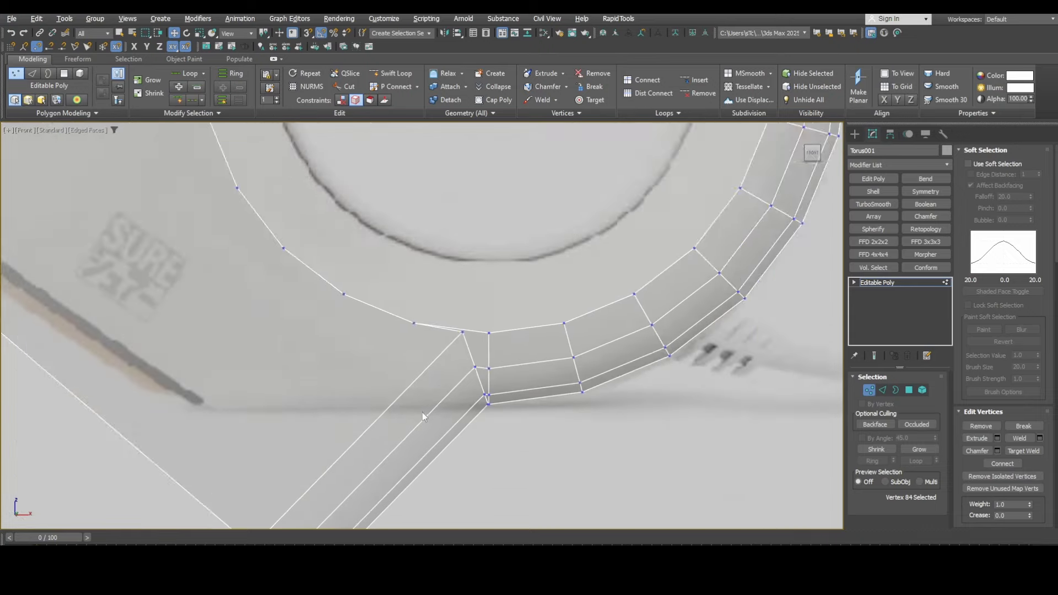
middle_drag(422, 412, 503, 284)
drag(413, 480, 314, 401)
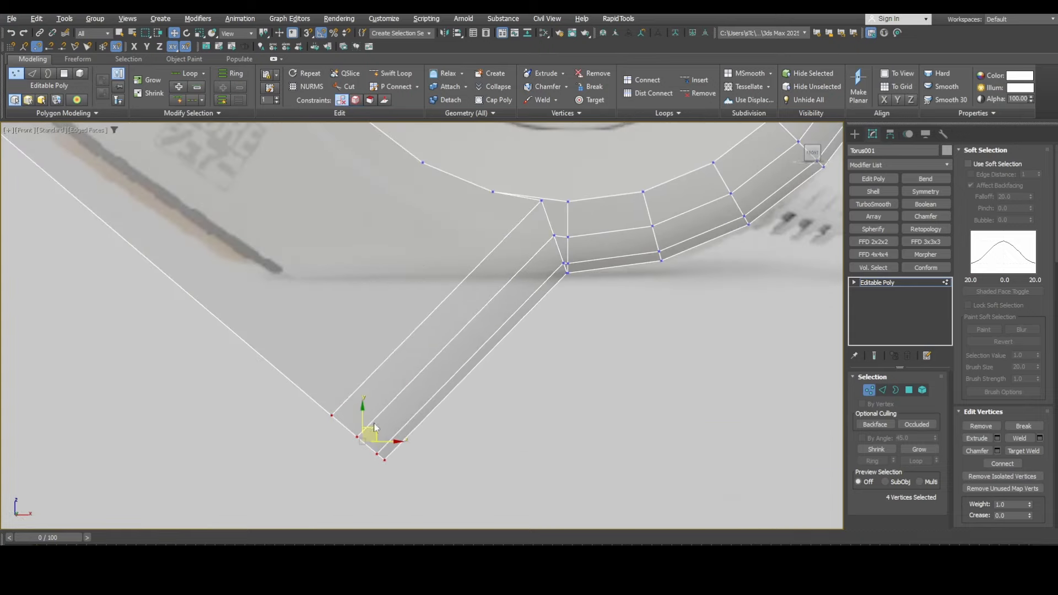
drag(374, 428, 555, 269)
key(s)
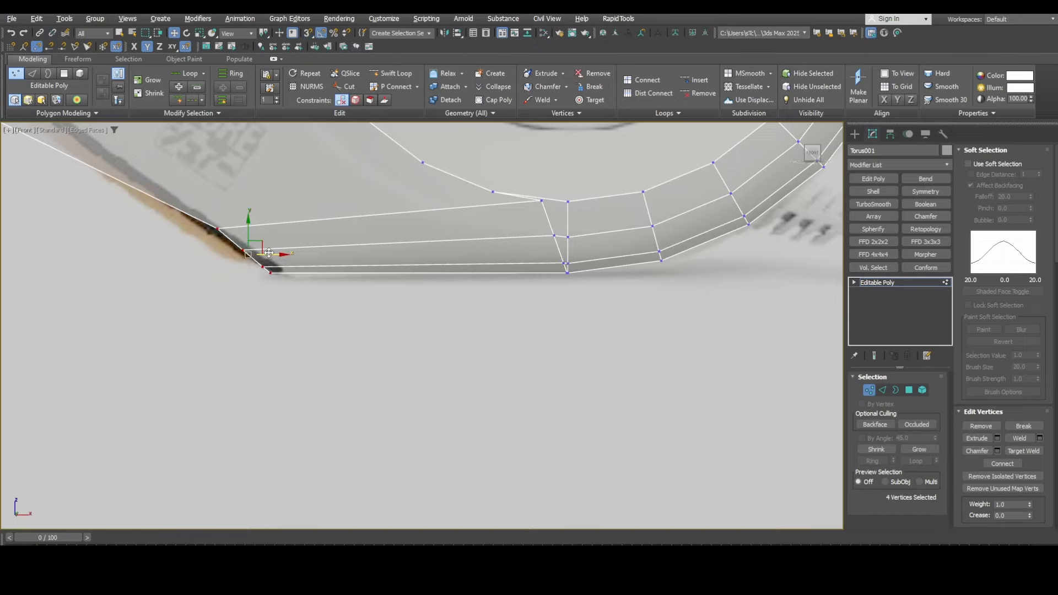
drag(272, 254, 251, 254)
Step: Target-weld the doubled vertices where the body's lower side meets the bottom of the ring
middle_drag(607, 200, 584, 300)
key(ctrl+shift+w)
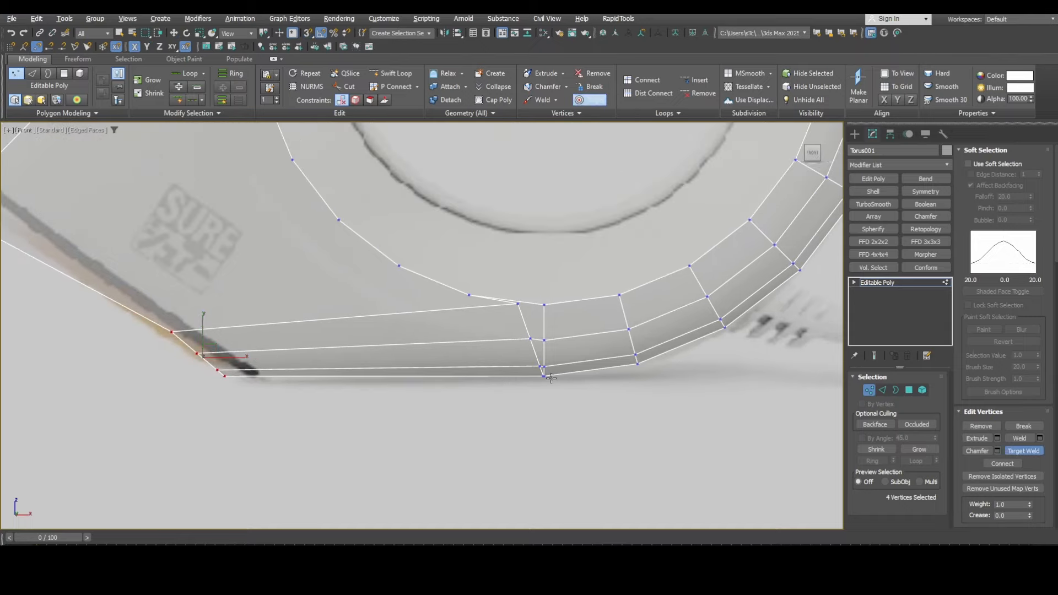
scroll(547, 364, up, 6)
click(504, 371)
click(527, 373)
click(526, 225)
middle_drag(507, 175, 526, 389)
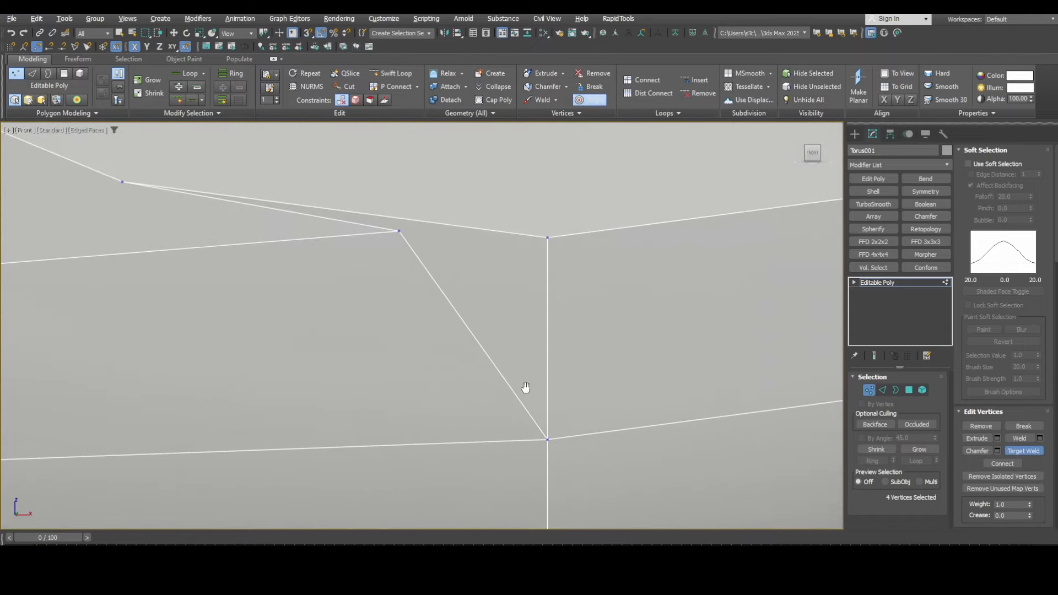
scroll(526, 389, down, 5)
scroll(489, 414, up, 8)
click(461, 371)
click(470, 371)
scroll(514, 348, down, 7)
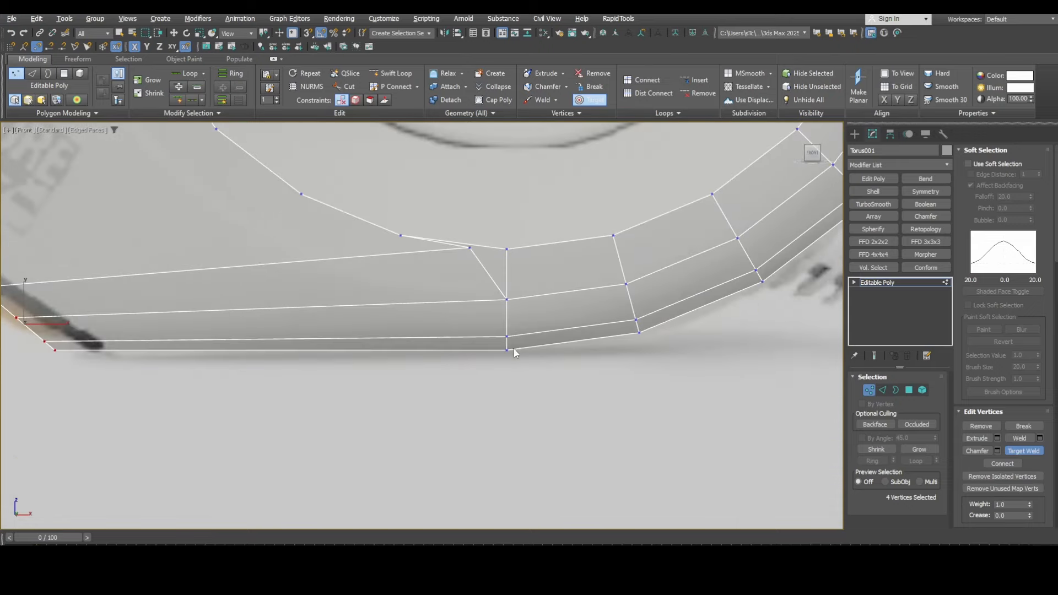
Step: QuickSlice the nozzle end along the slanted dark line in the reference image
middle_drag(147, 193, 403, 324)
scroll(404, 323, down, 3)
right_click(403, 323)
middle_drag(222, 228, 341, 303)
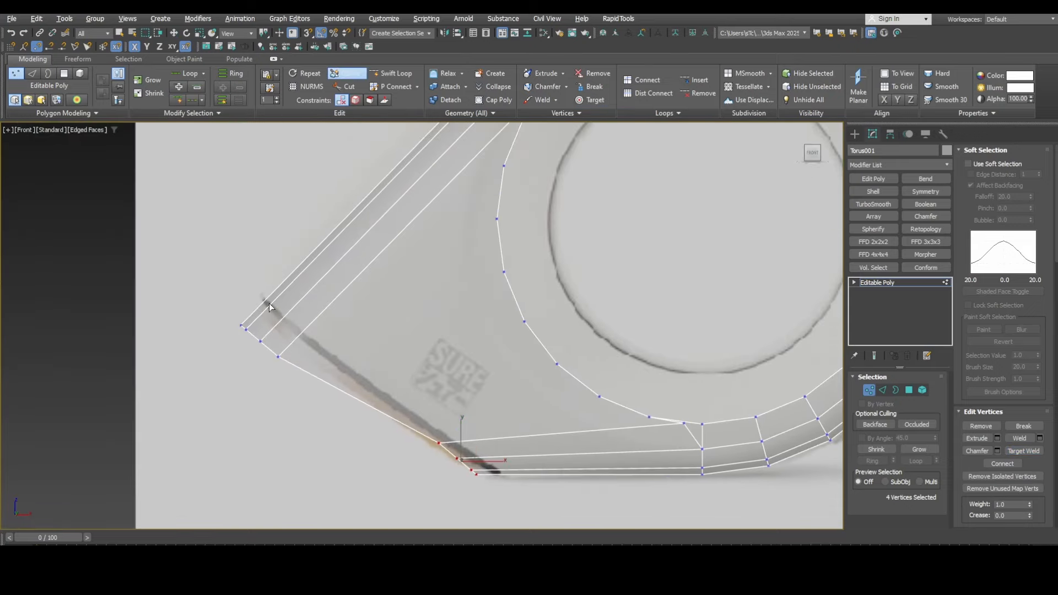
scroll(291, 319, up, 2)
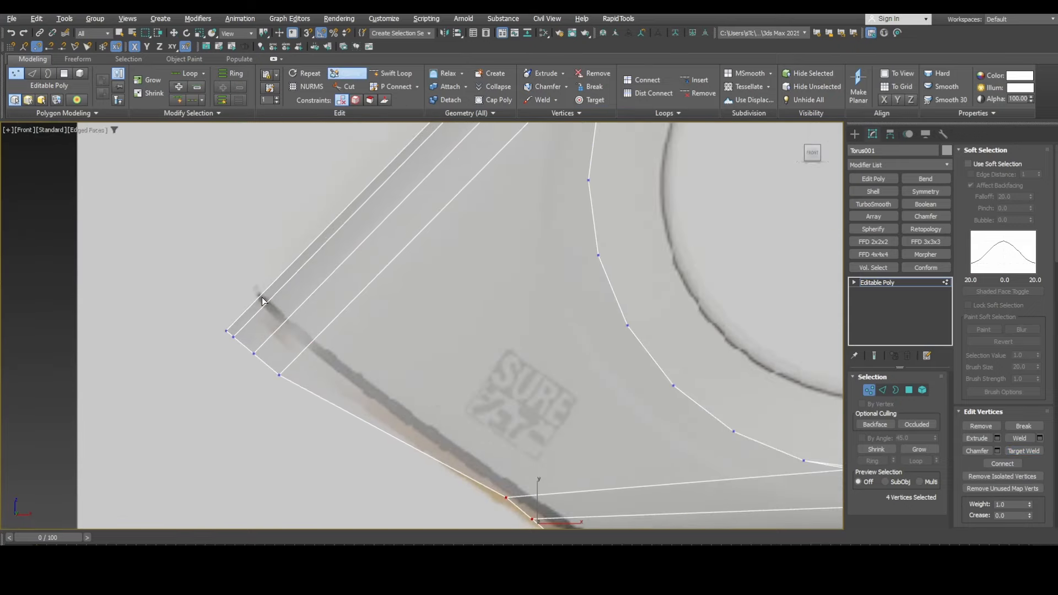
click(313, 333)
right_click(314, 332)
scroll(404, 306, down, 2)
middle_drag(448, 387, 411, 341)
Step: Delete the polygons outside the slanted slice so the nozzle ends on the reference line
key(3)
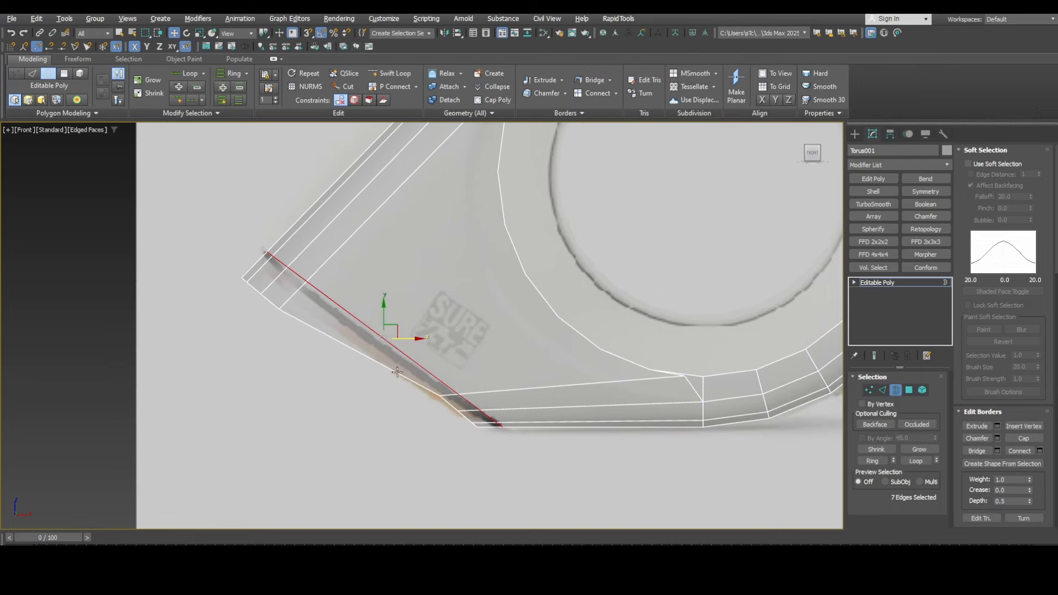
click(398, 373)
key(2)
key(4)
click(276, 272)
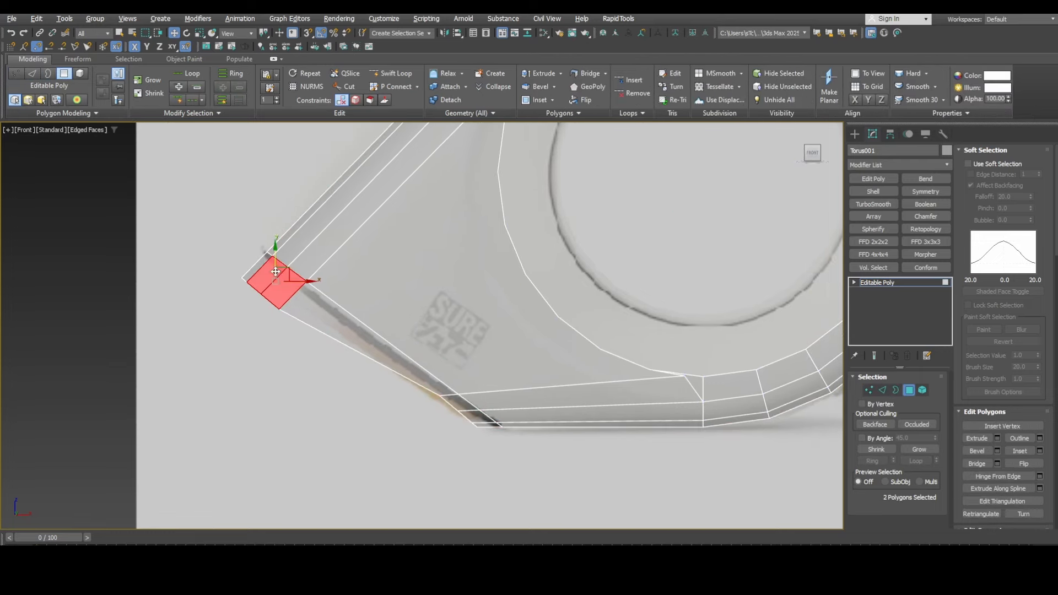
ctrl+click(330, 331)
click(475, 428)
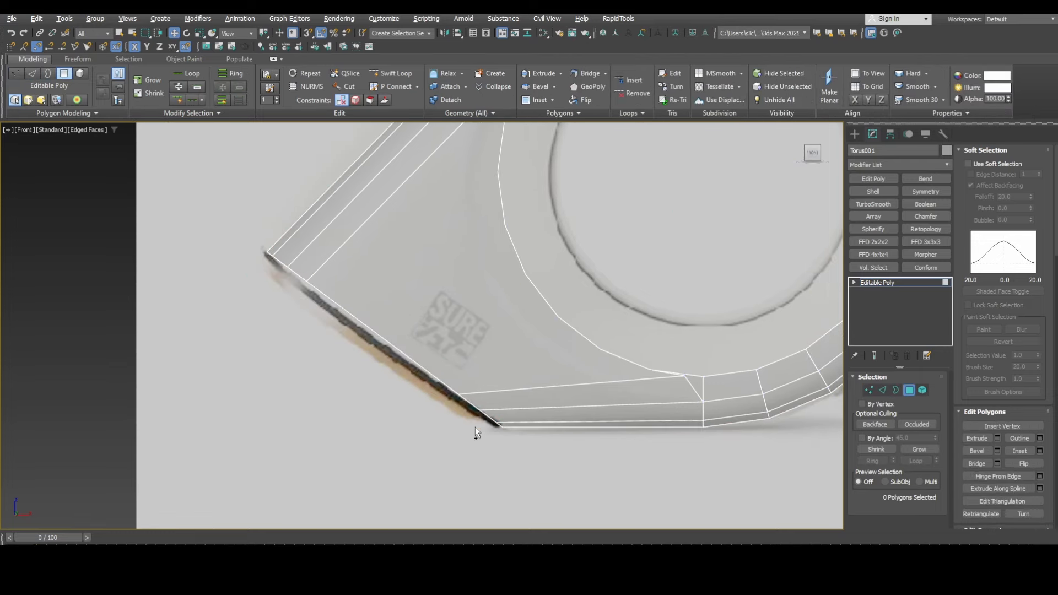
click(910, 389)
Step: Cut a vertical edge from the ring's inner edge vertex down to the body's bottom edge, just before the ring junction
scroll(671, 388, up, 5)
key(1)
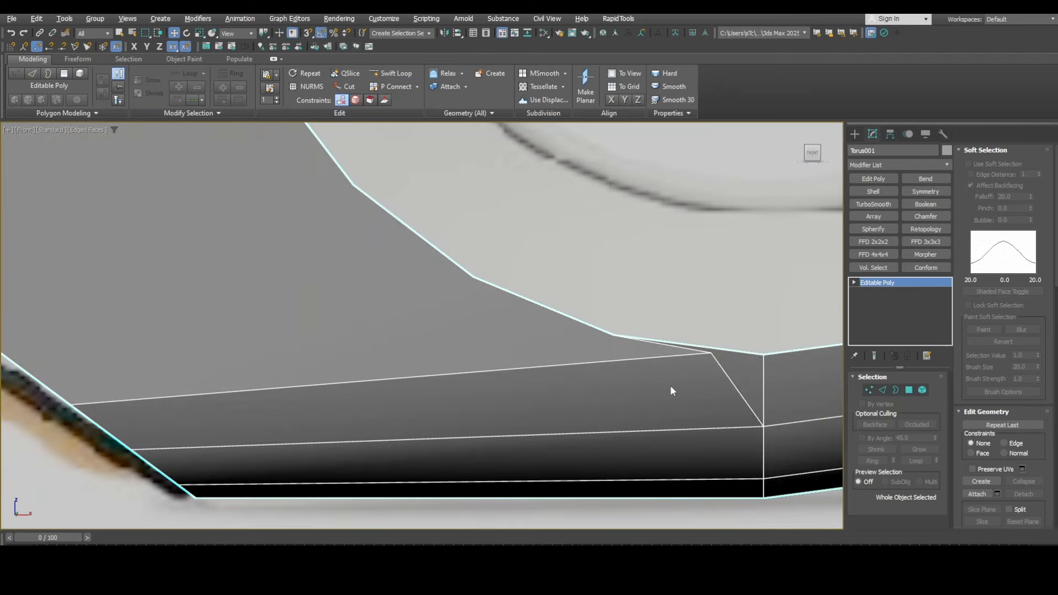
click(615, 498)
Step: Remove the three leftover edges between the new vertical cut and the bottom of the ring
click(882, 391)
click(656, 359)
ctrl+click(713, 356)
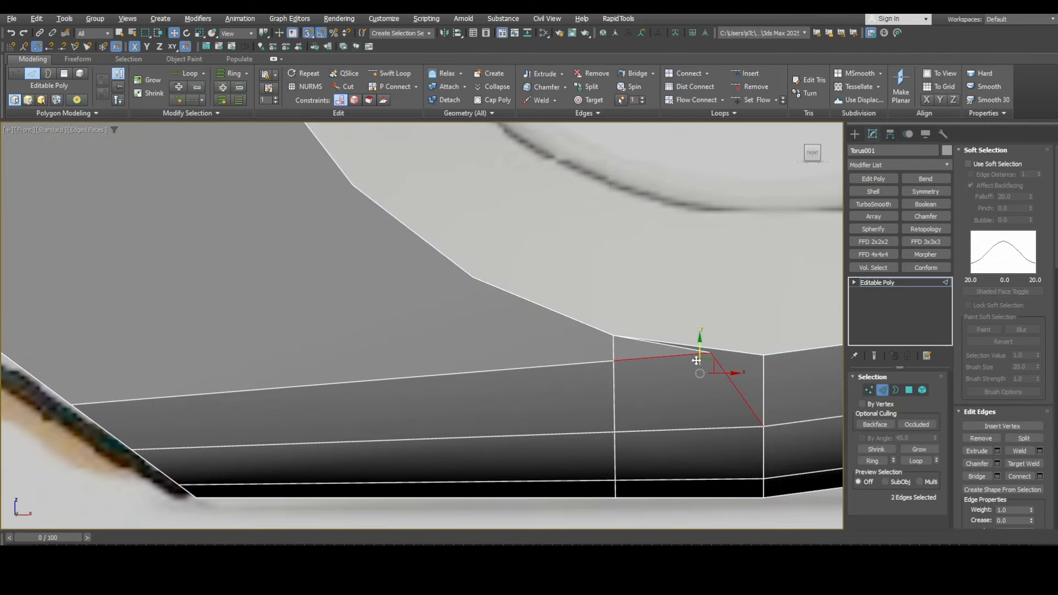
scroll(692, 352, up, 3)
ctrl+click(700, 346)
key(BackSpace)
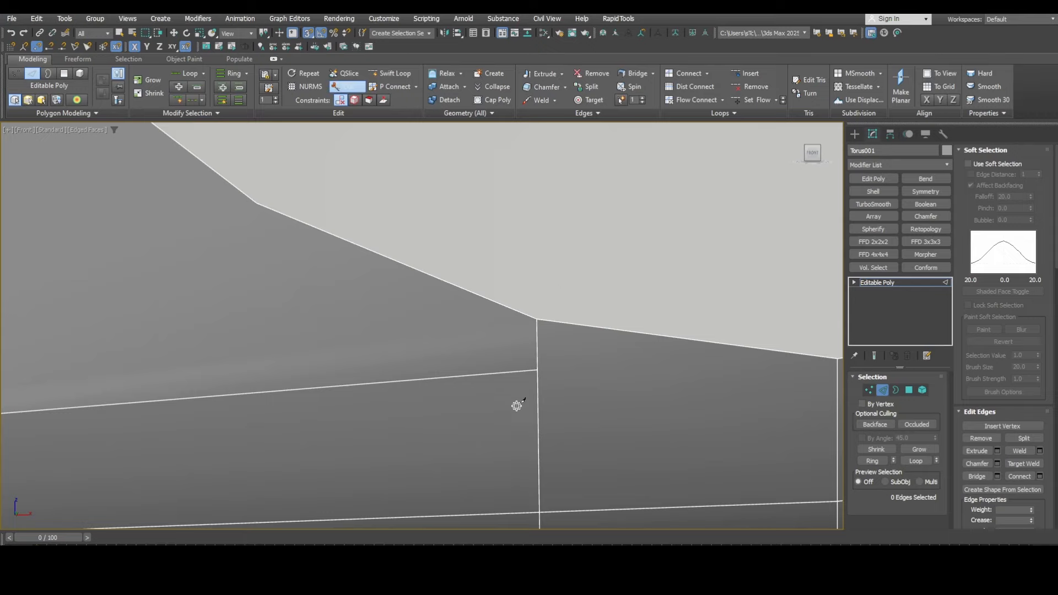
Step: Add a SwiftLoop around the ring close to its inner edge and connect its lower end to the vertex on the body's vertical cut
key(s)
click(537, 370)
scroll(615, 397, down, 3)
middle_drag(615, 397, 462, 408)
key(alt+s)
click(729, 387)
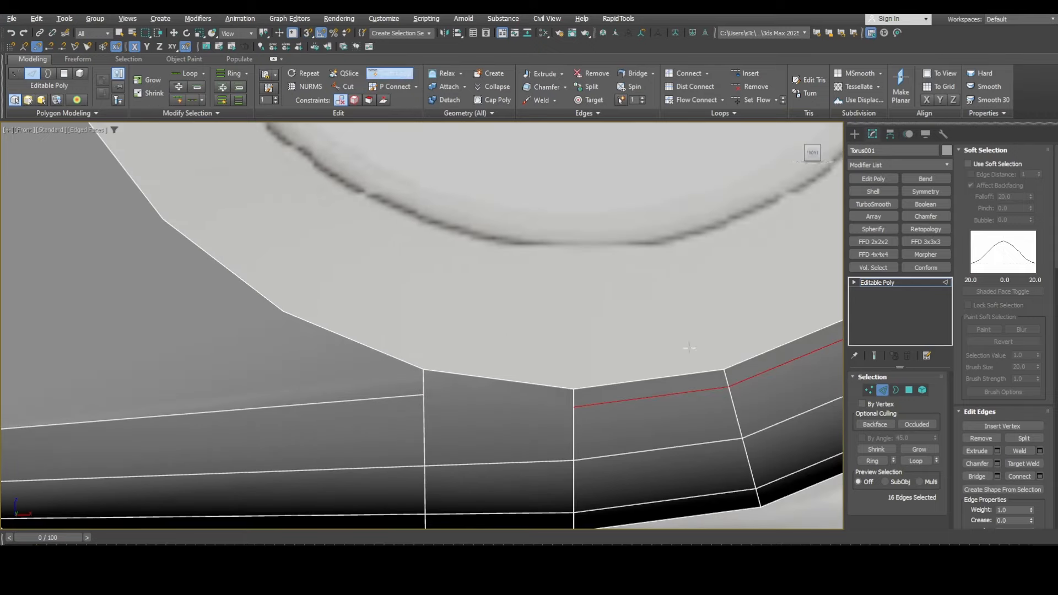
key(w)
key(1)
Step: Cut a line of edges just outside the circular opening, from the ring loop's upper end down the body's curved side
scroll(438, 405, down, 6)
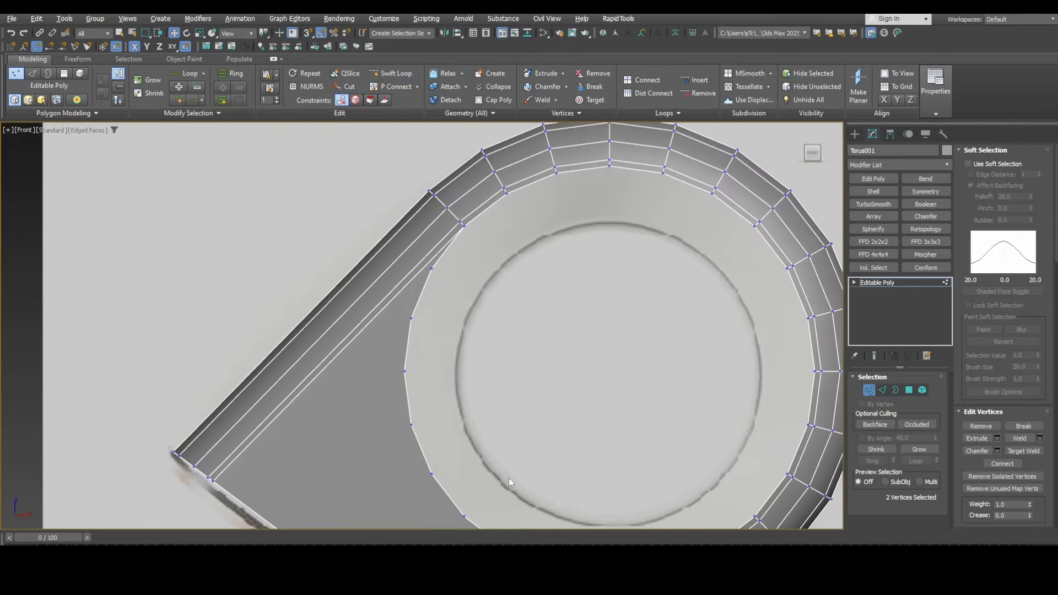
scroll(448, 241, up, 6)
key(alt+c)
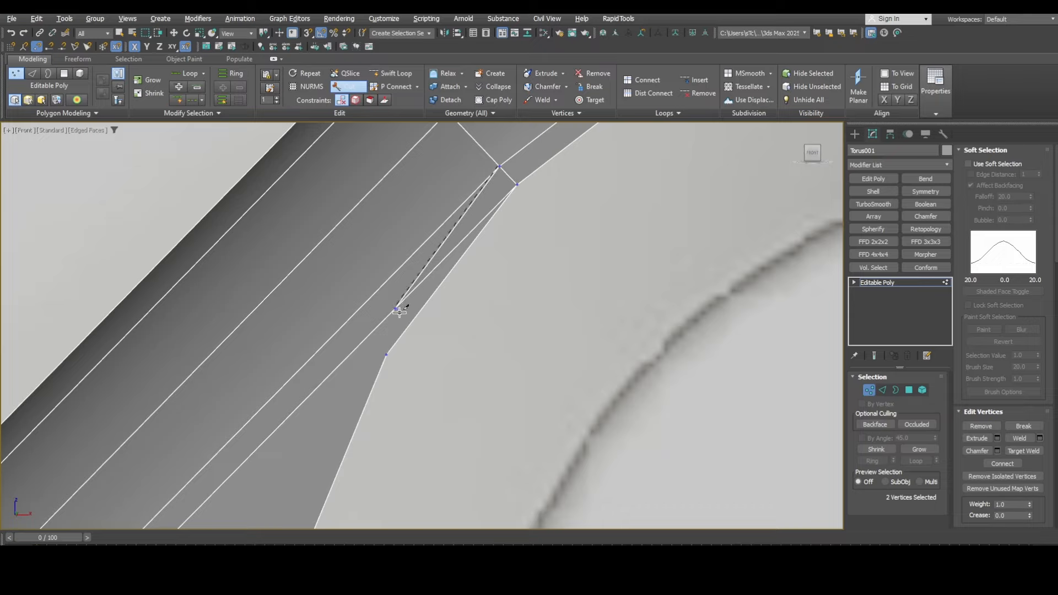
scroll(394, 315, up, 4)
click(317, 366)
scroll(312, 370, down, 7)
scroll(293, 410, up, 5)
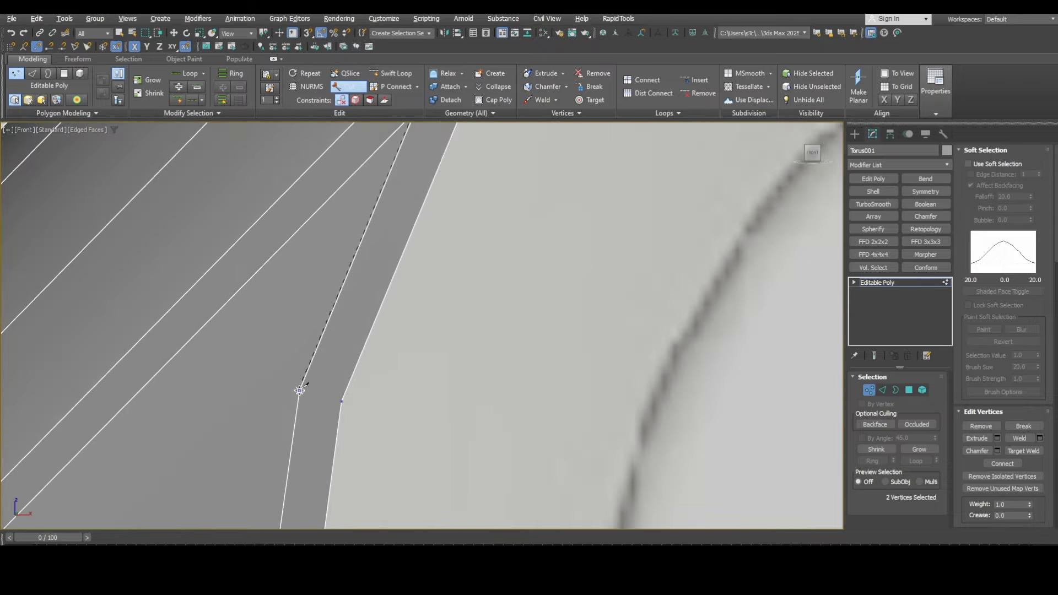
click(299, 390)
scroll(299, 389, down, 4)
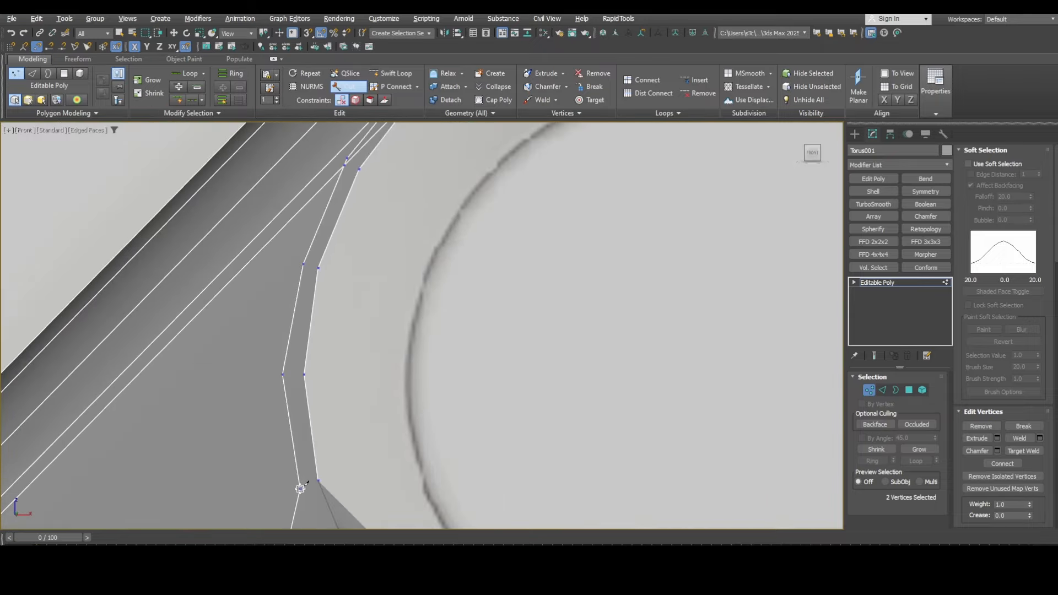
middle_drag(300, 489, 281, 330)
click(326, 432)
Step: Continue the offset cut along the lower part of the opening to the vertex on the vertical cut
middle_drag(326, 433, 275, 285)
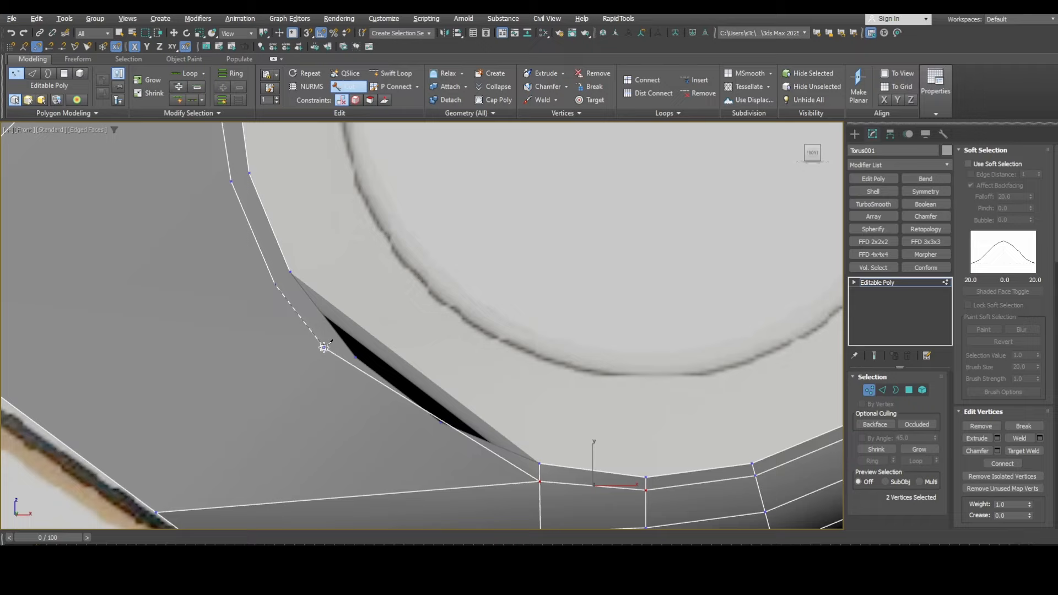
click(343, 372)
scroll(432, 434, up, 4)
click(437, 445)
middle_drag(437, 444, 365, 354)
click(574, 436)
right_click(573, 436)
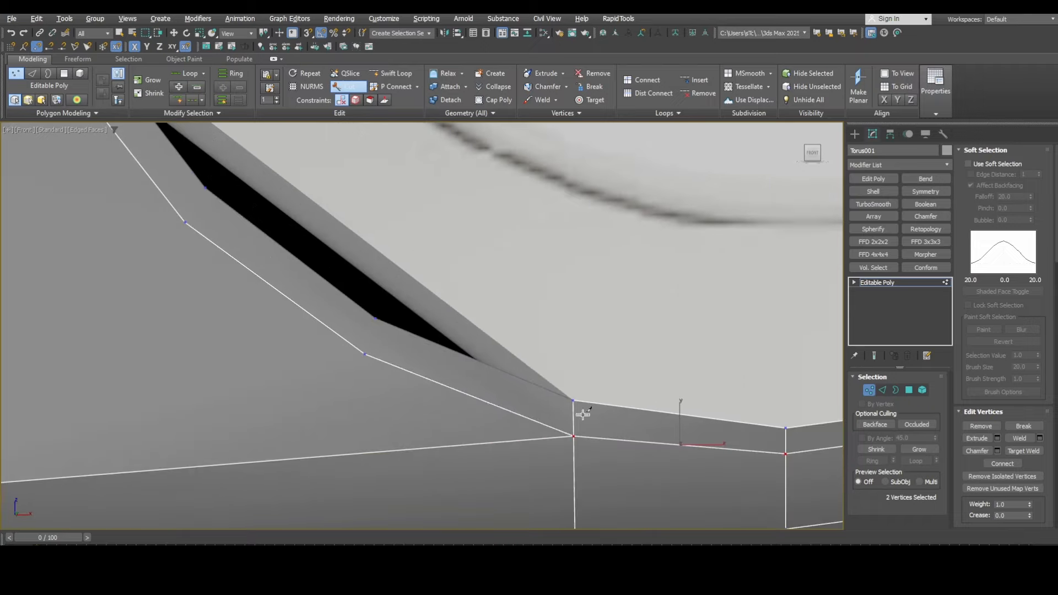
Step: Connect the paired vertices across the new band around the body's side of the circular opening
drag(356, 373, 355, 376)
middle_drag(325, 231, 449, 352)
drag(388, 257, 290, 363)
middle_drag(357, 240, 444, 398)
drag(348, 259, 248, 350)
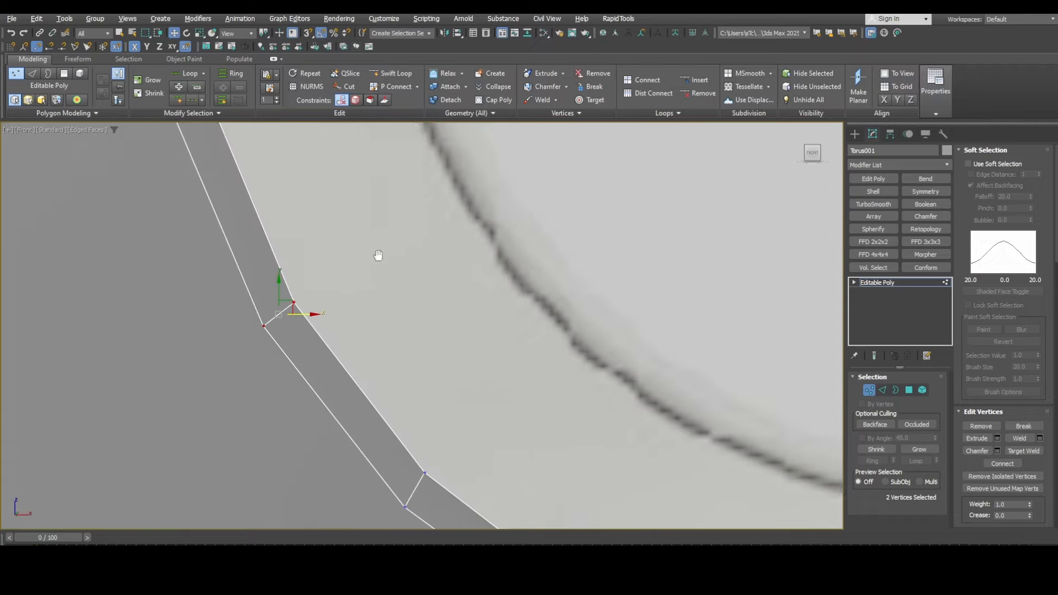
middle_drag(378, 255, 555, 484)
drag(435, 287, 339, 398)
scroll(339, 398, down, 2)
middle_drag(339, 398, 369, 395)
middle_drag(478, 147, 465, 254)
scroll(465, 254, up, 3)
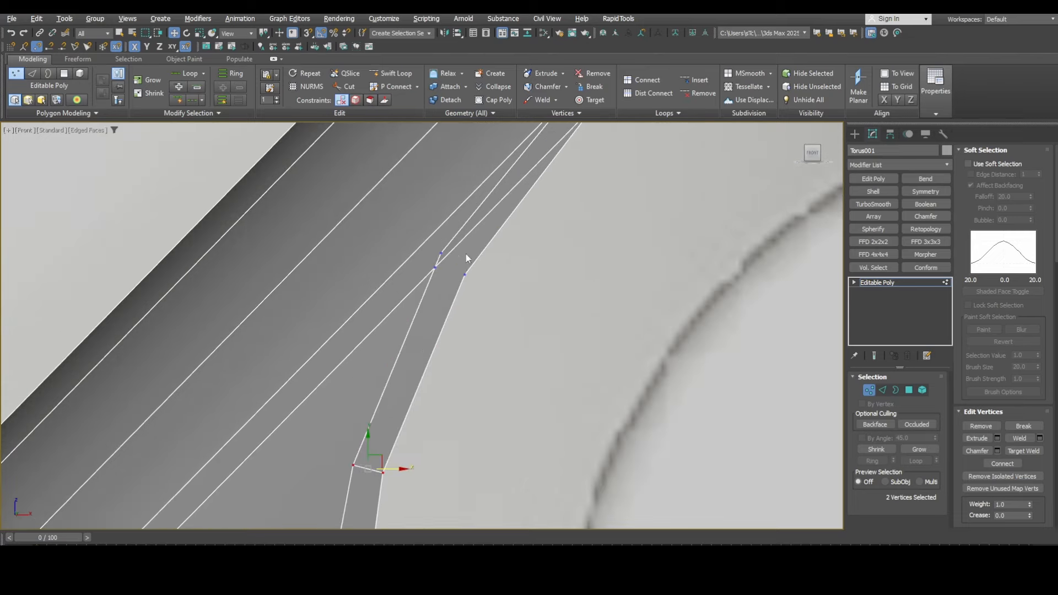
middle_drag(543, 208, 464, 314)
Step: Remove the surplus long edges where the upper end of the new band meets the body
key(2)
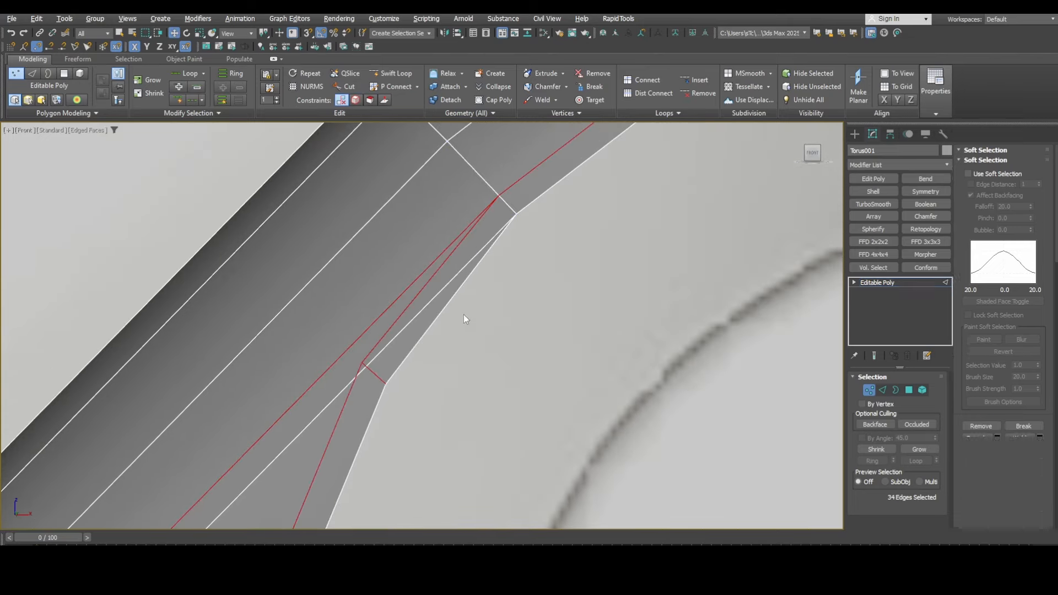
click(442, 289)
scroll(379, 366, up, 2)
ctrl+click(352, 373)
key(ctrl+BackSpace)
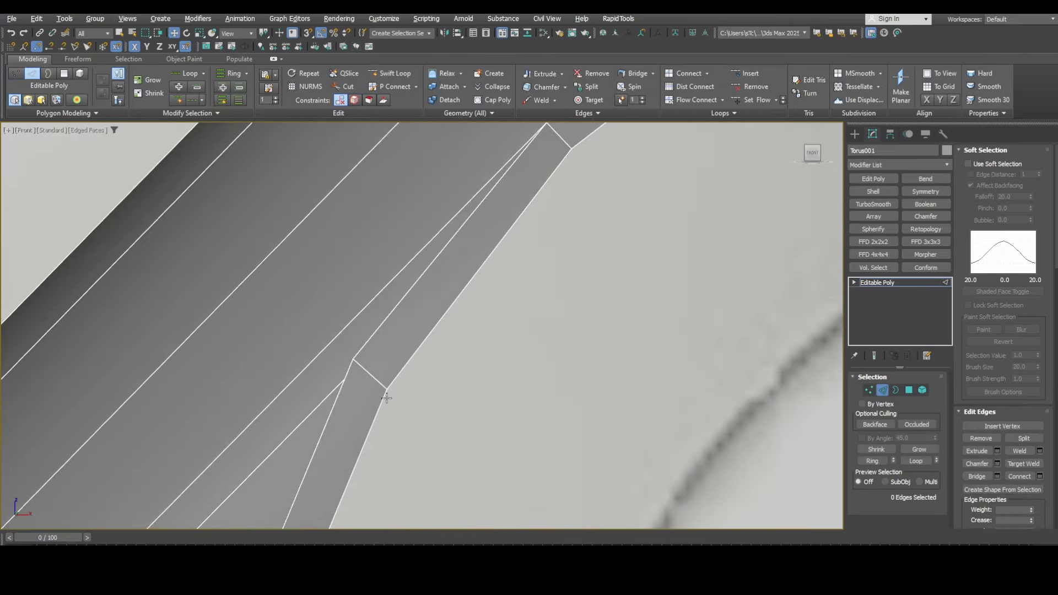
click(357, 319)
key(ctrl+BackSpace)
key(1)
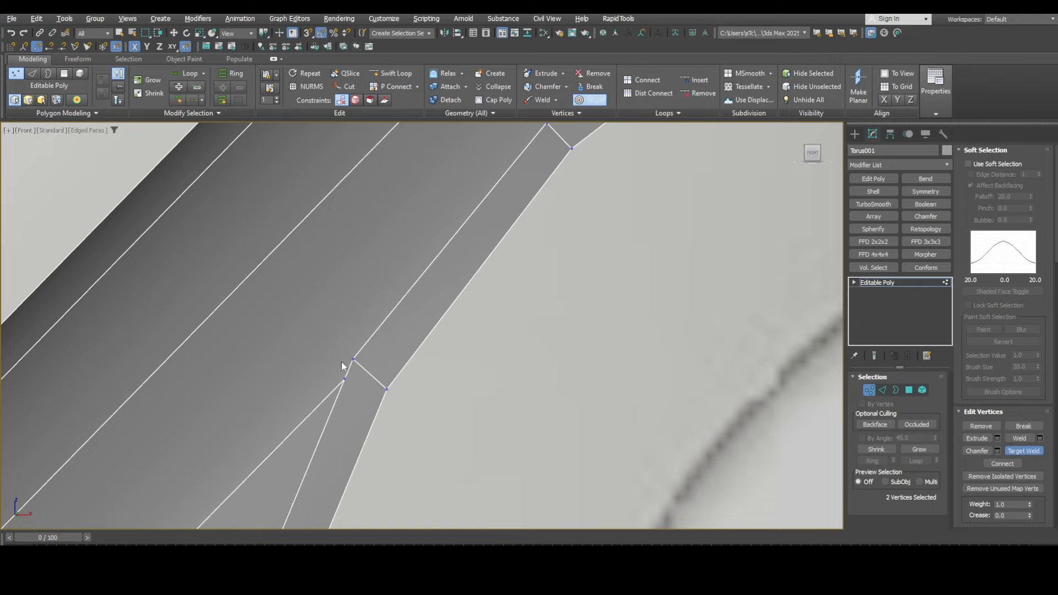
Step: Target-weld the stray vertex at the band's upper corner to its neighbour, then nudge the next outer band vertex into line
click(344, 379)
click(353, 360)
scroll(372, 326, down, 4)
middle_drag(405, 386, 472, 218)
key(w)
scroll(404, 216, up, 3)
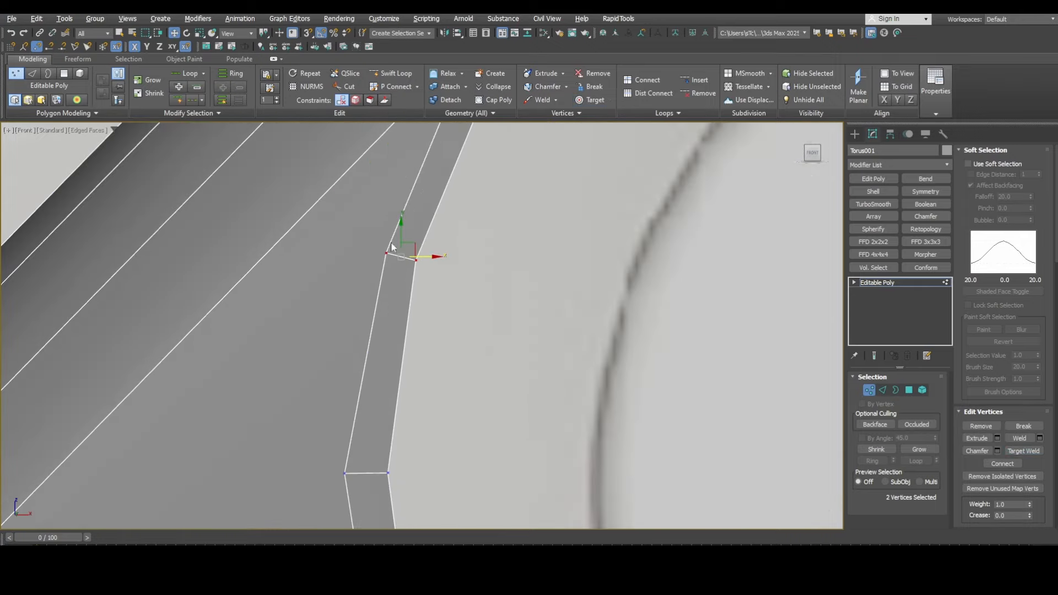
drag(396, 239, 389, 240)
Step: Nudge the band's remaining outer vertices around the lower part of the circular opening to give it an even width
scroll(389, 242, down, 3)
middle_drag(366, 372, 356, 247)
scroll(356, 246, up, 2)
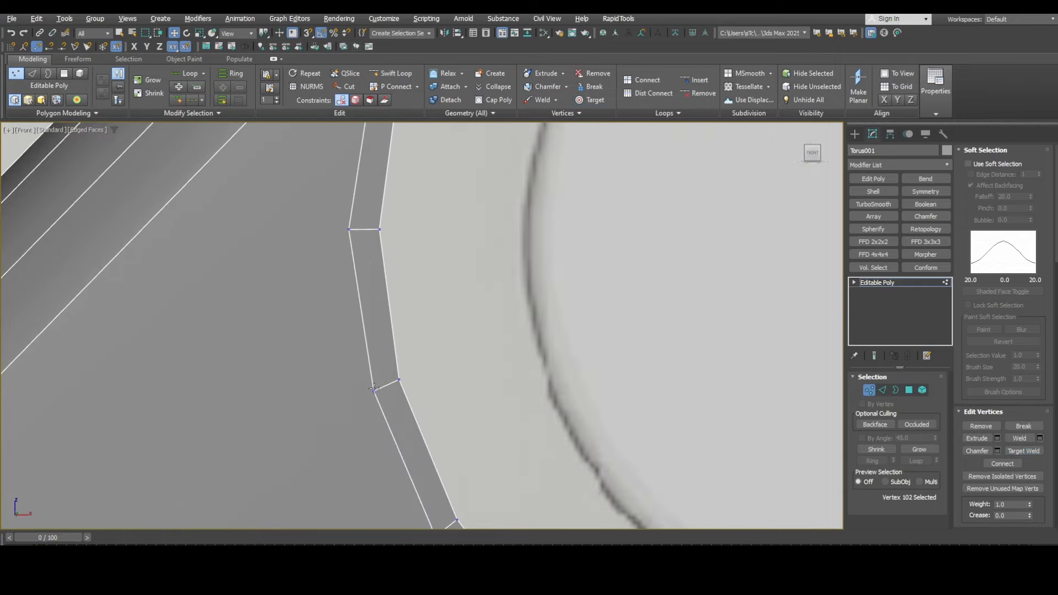
drag(378, 385, 374, 388)
middle_drag(390, 401, 390, 251)
drag(440, 383, 437, 385)
middle_drag(538, 512, 452, 351)
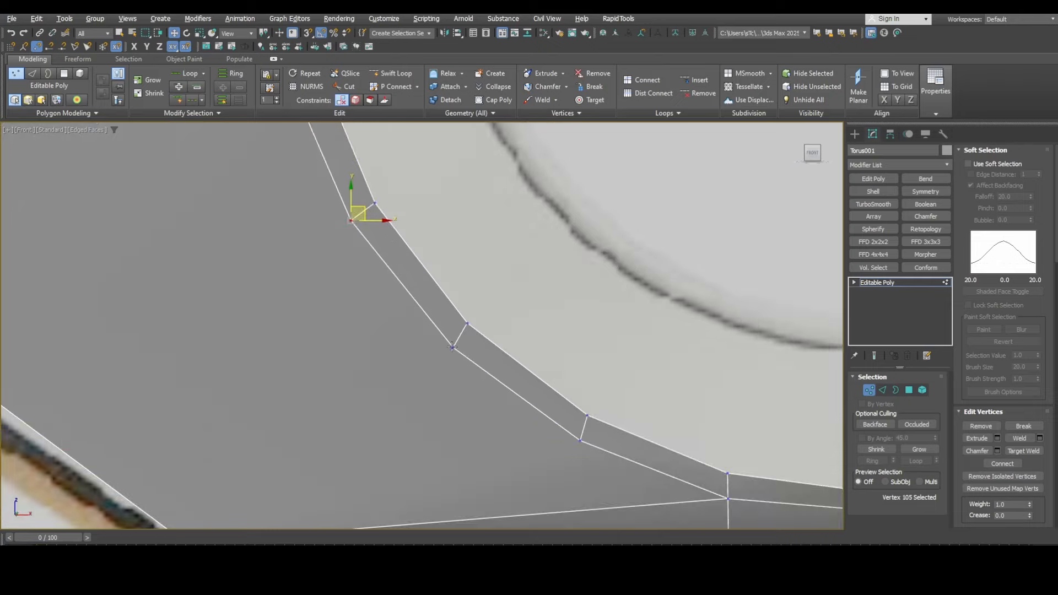
drag(453, 351, 448, 346)
click(581, 439)
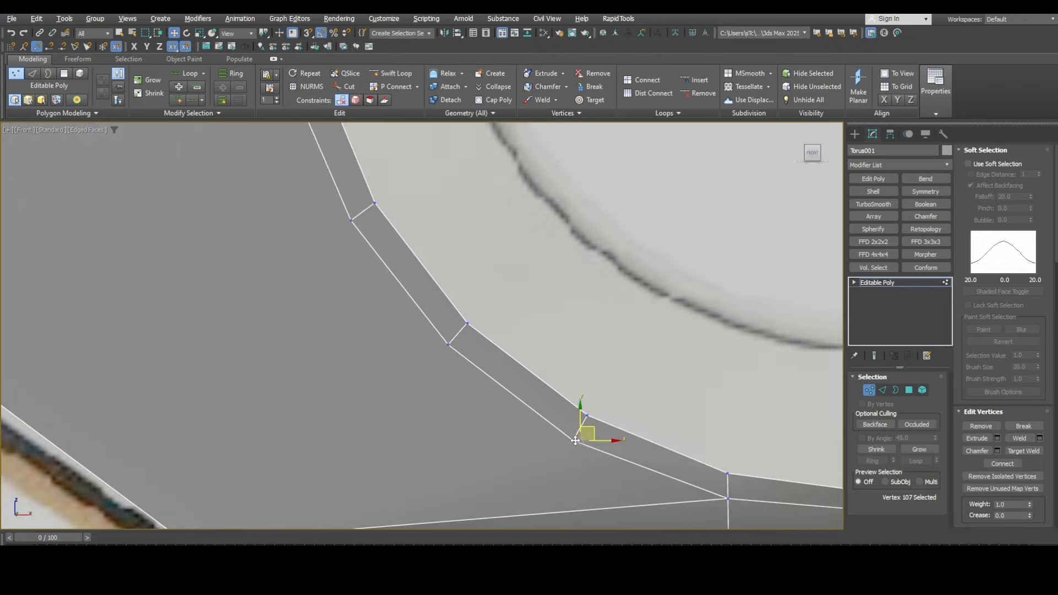
Step: Insert an edge loop across the sloping upper arm and cut from its end vertex to the band's upper corner vertex
scroll(527, 254, down, 3)
middle_drag(527, 250, 573, 378)
scroll(522, 238, up, 3)
key(alt+1)
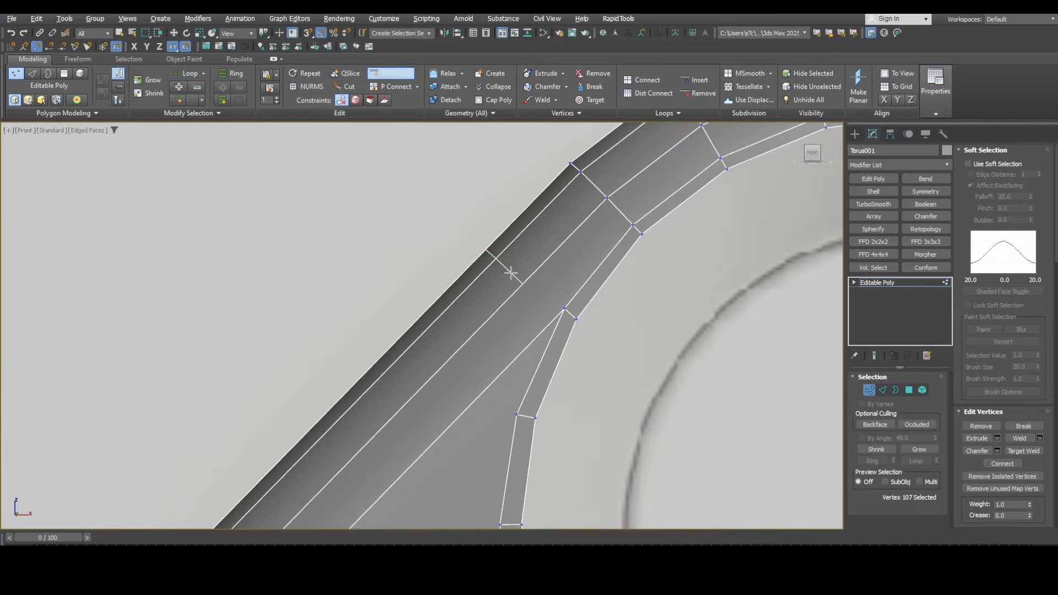
click(510, 273)
right_click(652, 293)
click(522, 284)
key(alt+c)
click(522, 284)
click(565, 309)
right_click(618, 332)
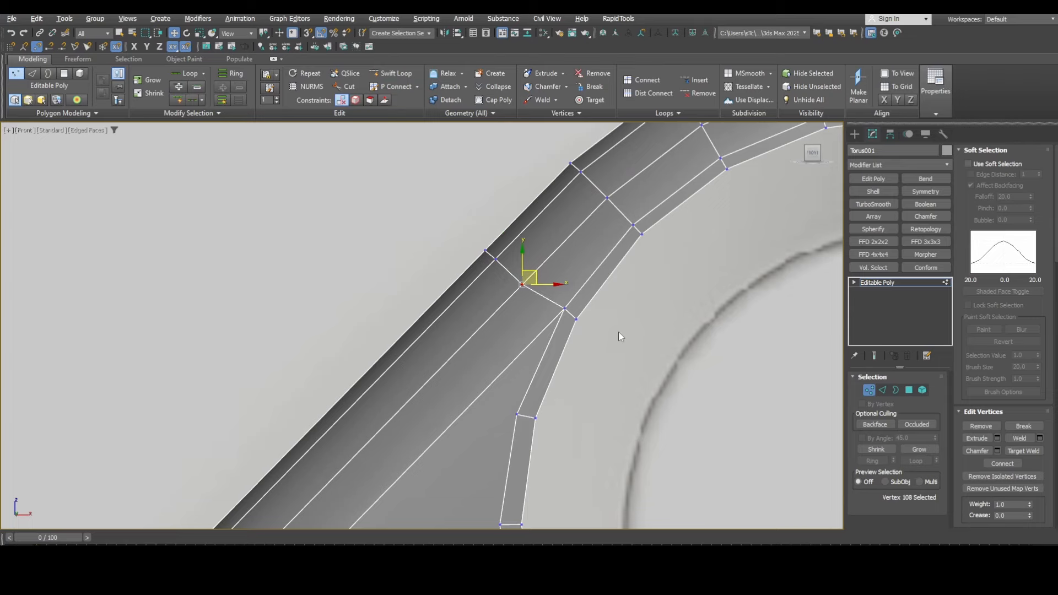
Step: Slide the vertex on the slanted open edge, where the arm meets the flat side, slightly down along that edge
scroll(578, 300, down, 5)
middle_drag(531, 397, 566, 338)
key(p)
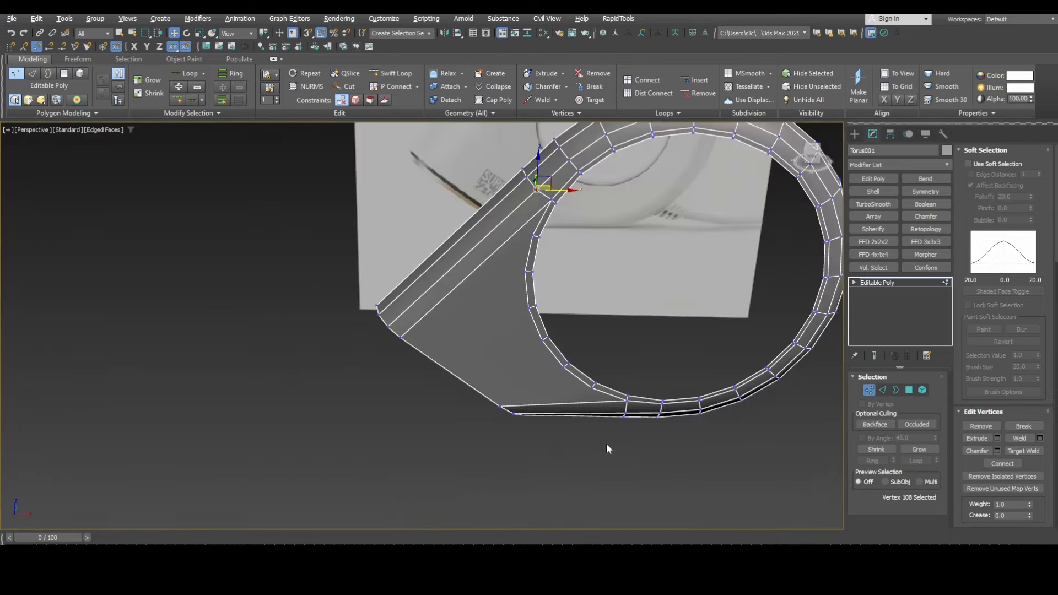
alt+middle_drag(606, 443, 535, 353)
scroll(448, 366, up, 3)
key(alt+c)
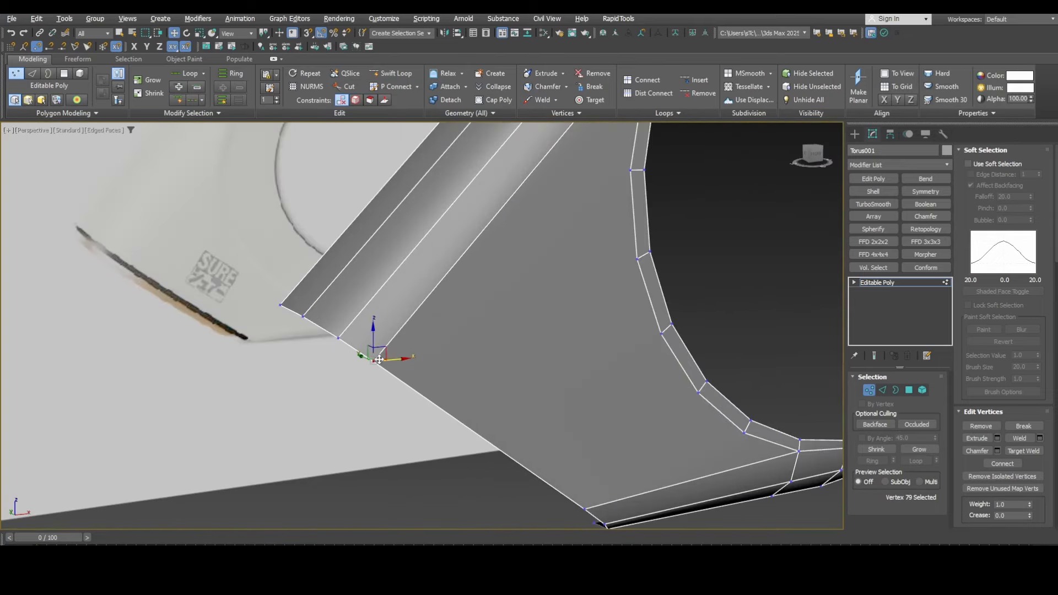
key(shift+x)
drag(383, 347, 404, 365)
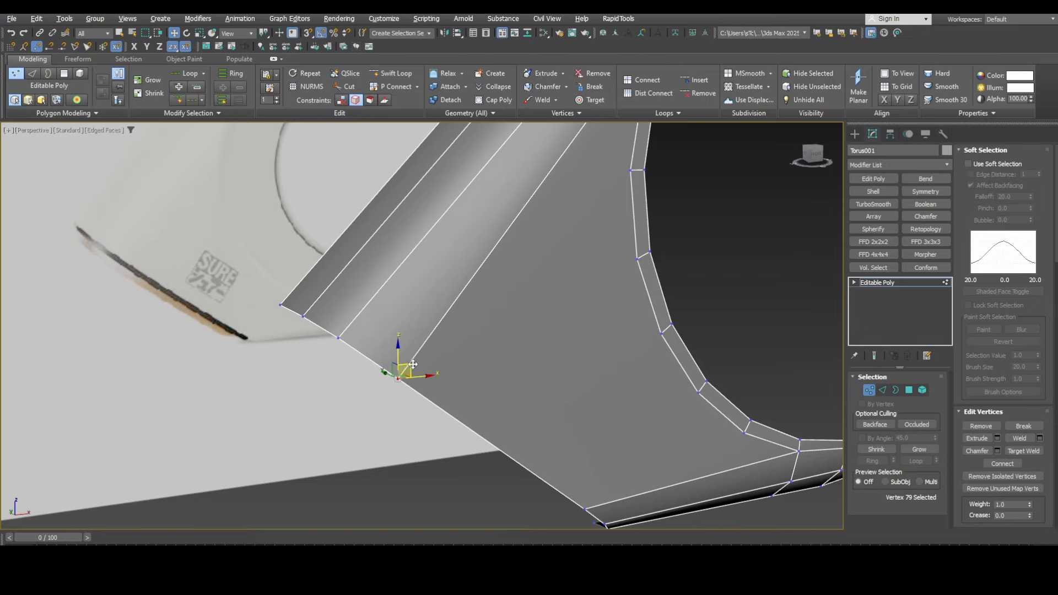
Step: Cut an edge from the repositioned vertex on the slanted open edge to the second band vertex beside the circular opening
scroll(405, 365, down, 2)
alt+middle_drag(419, 353, 391, 334)
middle_drag(390, 334, 404, 362)
key(alt+c)
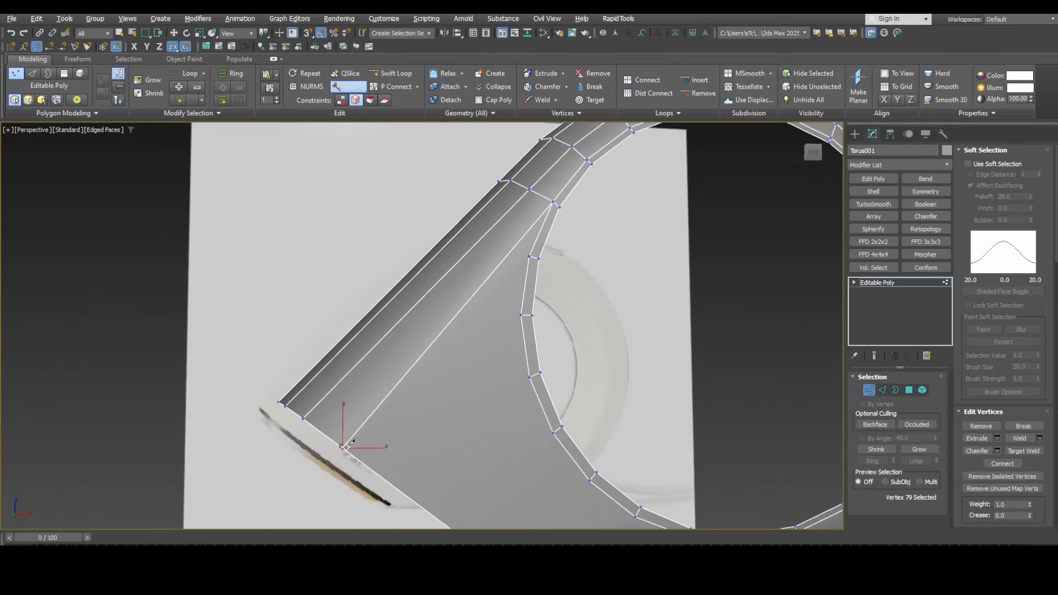
click(343, 448)
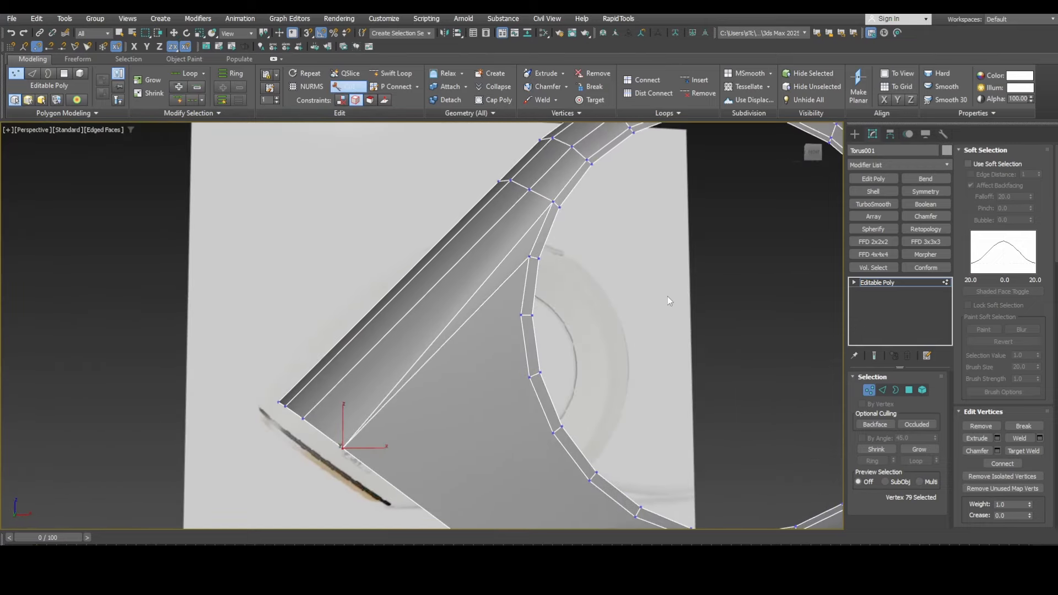
Step: Add another edge loop across the sloping arm and connect its end vertex to the adjacent band vertex
key(alt+shift+w)
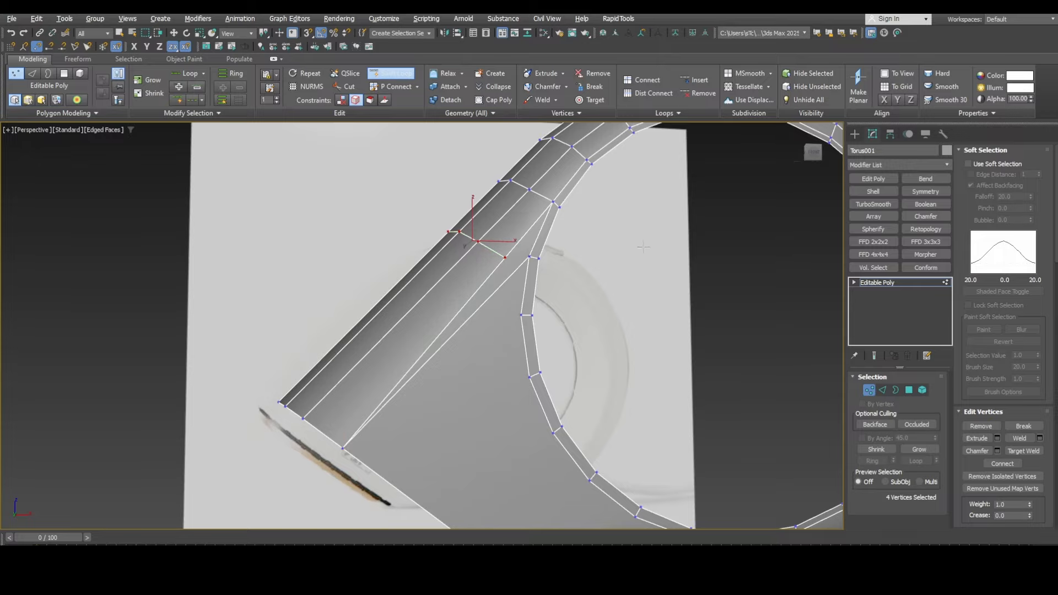
right_click(643, 247)
middle_drag(566, 258, 575, 319)
click(539, 317)
ctrl+click(515, 318)
key(ctrl+shift+e)
Step: Remove the surplus long edge running from the slanted open edge to the band's upper corner, including its vertices
key(2)
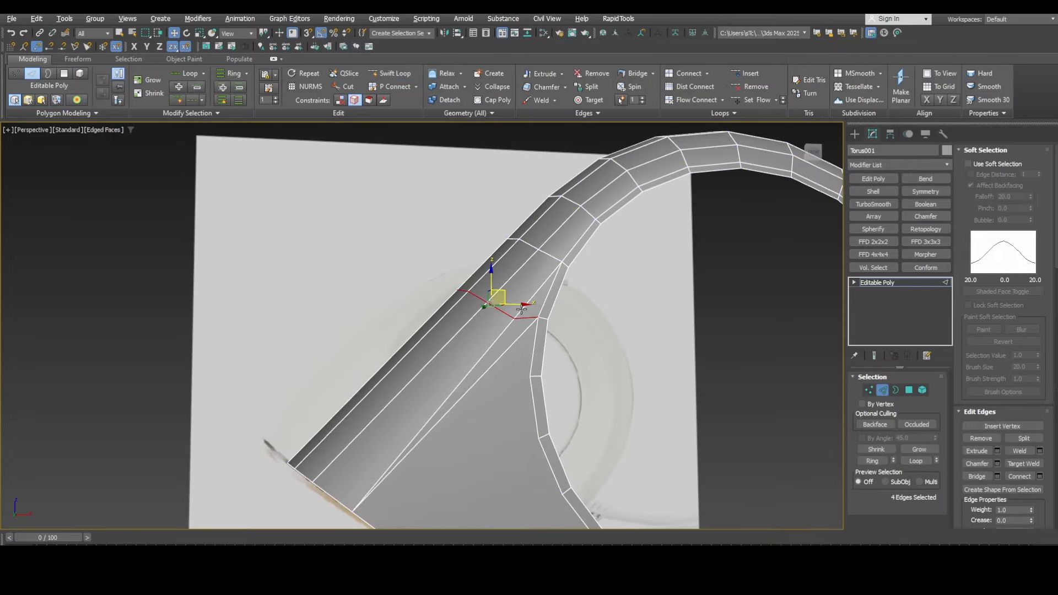
double_click(521, 309)
key(ctrl+BackSpace)
scroll(511, 329, down, 3)
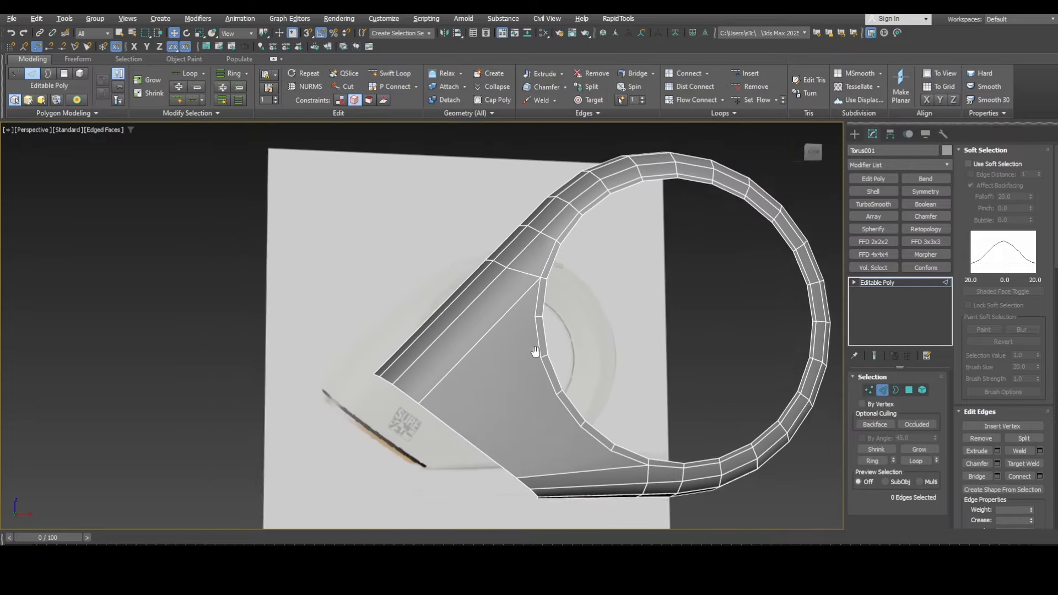
Step: Cut five edges in the front view from the band's vertices across the body's flat side to the slanted open edge
alt+middle_drag(536, 355, 562, 332)
middle_drag(596, 390, 591, 341)
key(alt+w)
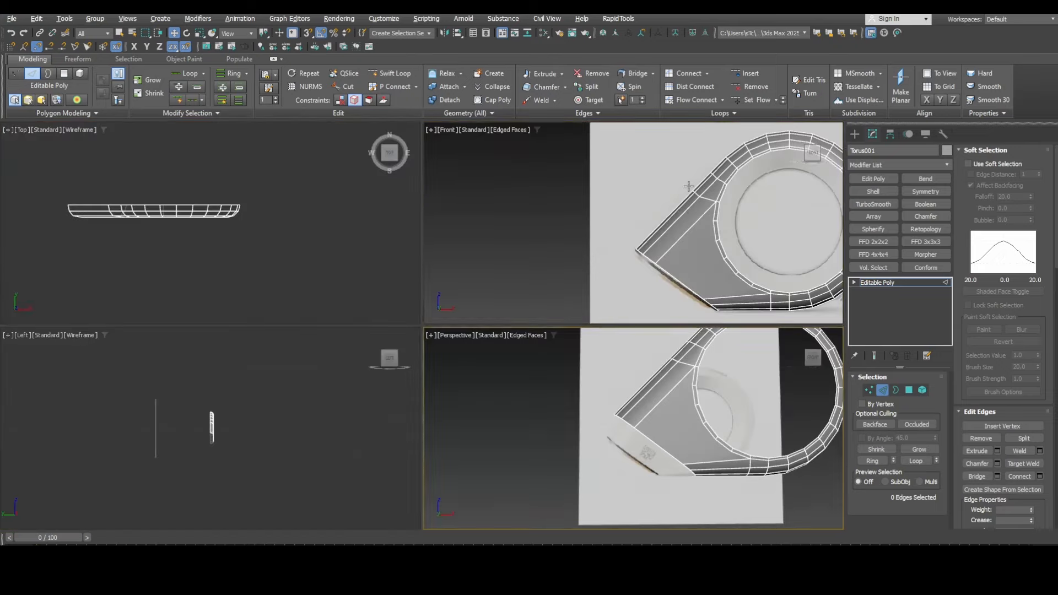
middle_click(689, 186)
key(alt+w)
scroll(561, 388, up, 3)
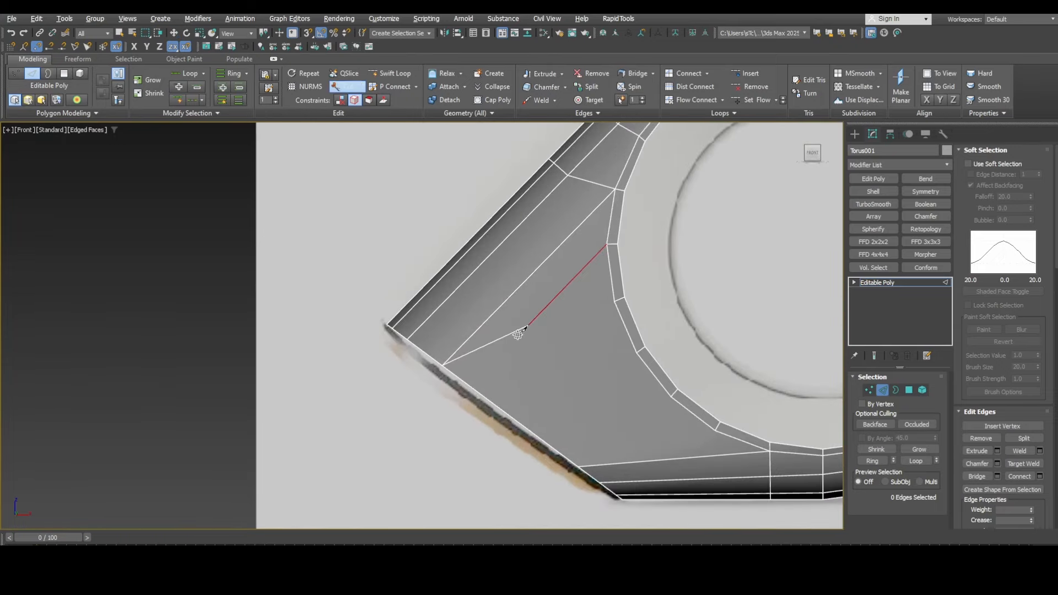
click(466, 382)
right_click(466, 382)
middle_drag(531, 357, 524, 294)
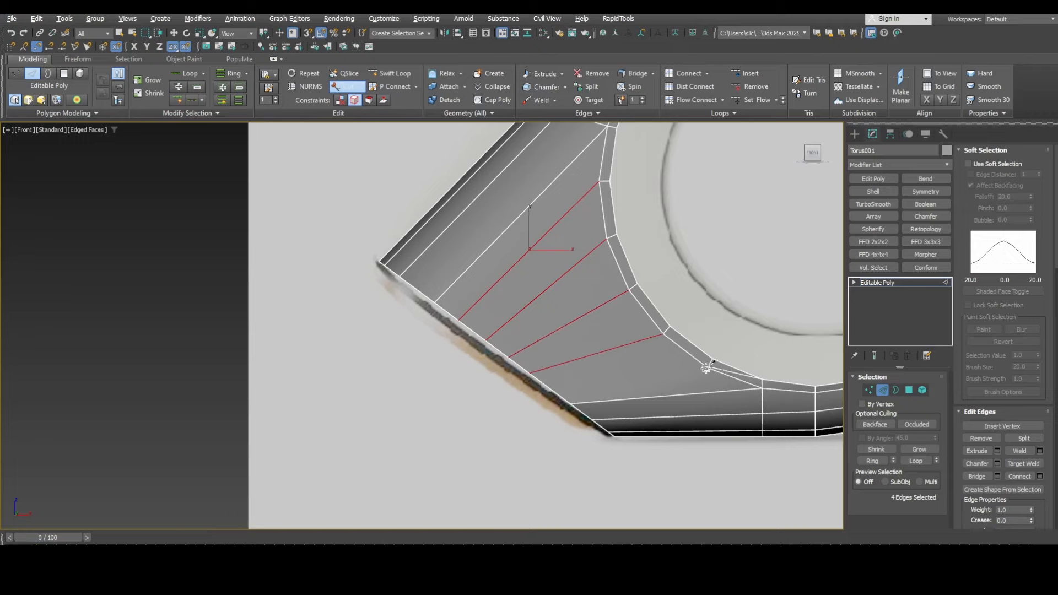
Step: Shift the new vertices along the slanted open edge to even out their spacing
key(1)
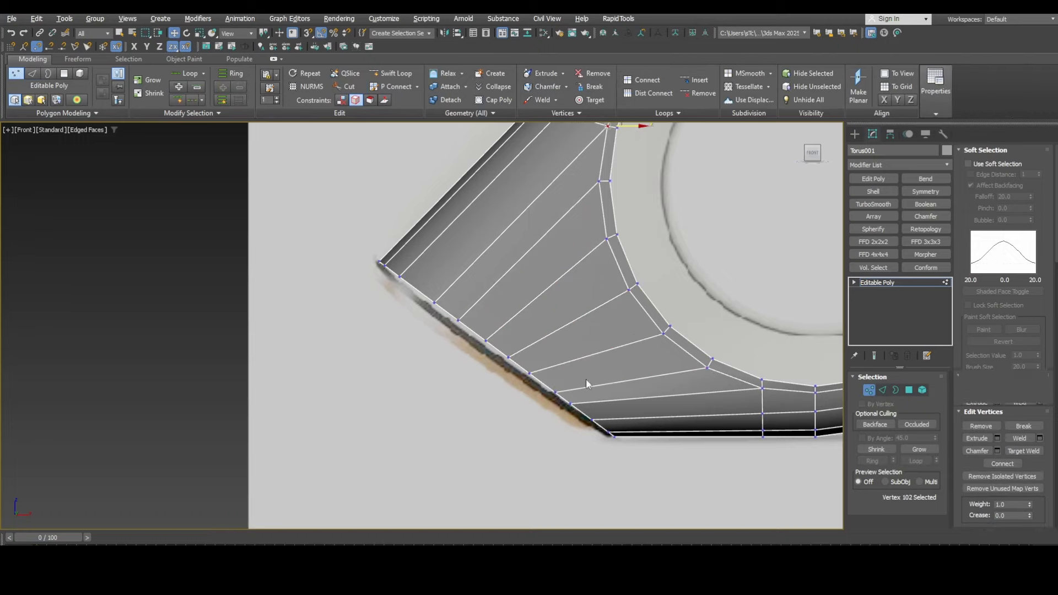
scroll(540, 375, up, 2)
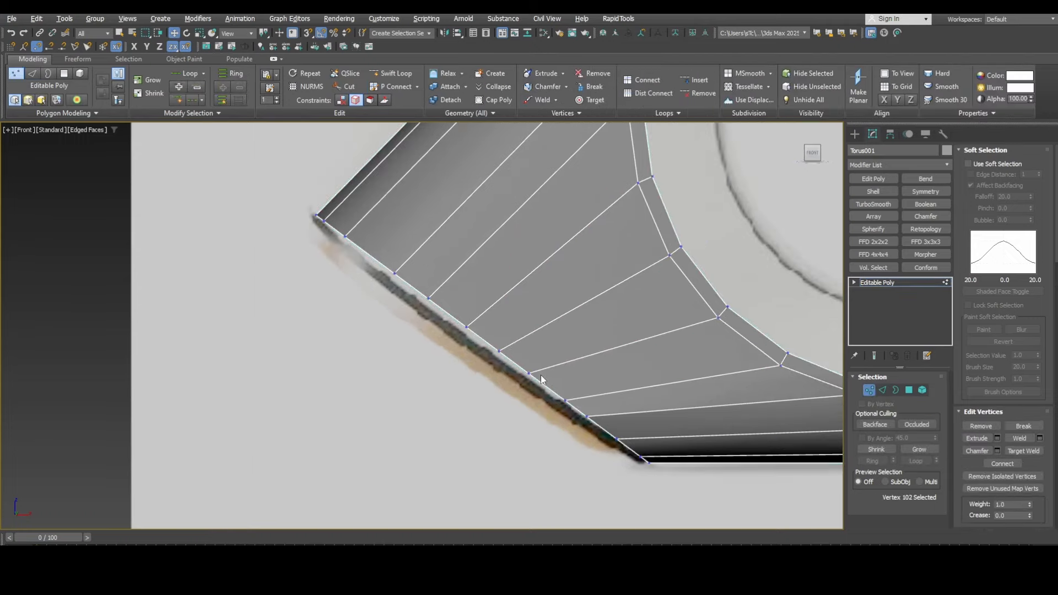
click(467, 327)
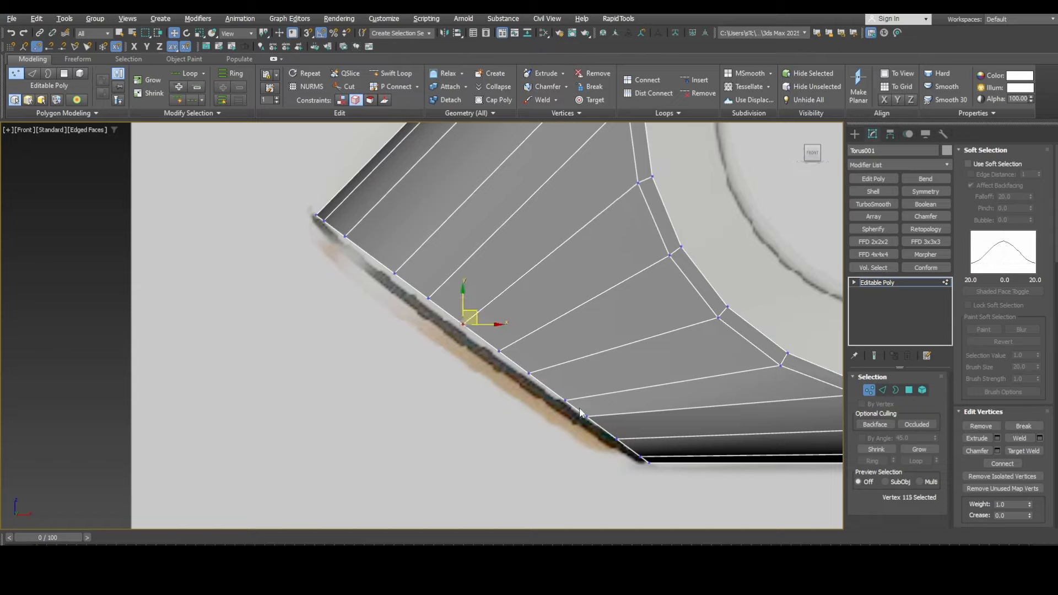
drag(568, 402, 562, 396)
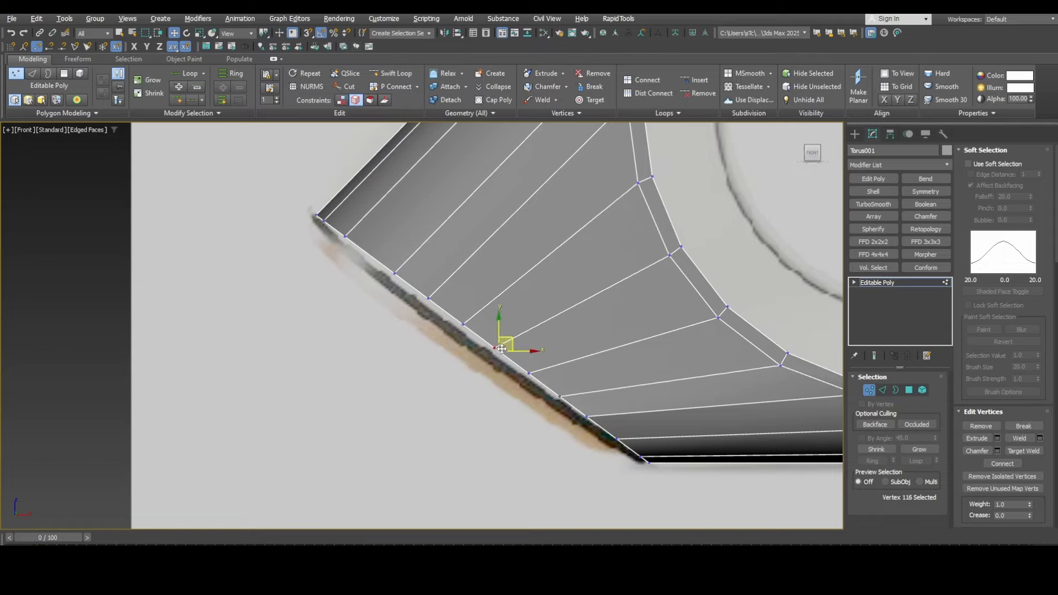
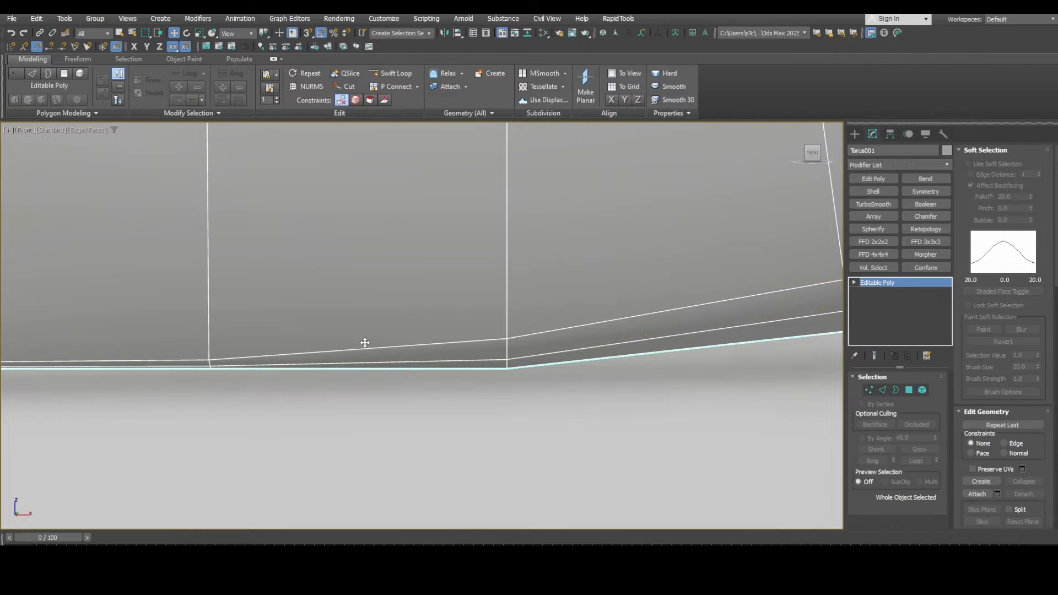
Step: Make the underside vertex rows planar at the slanted opening's lower corner and at the vertical cut
scroll(364, 347, up, 5)
drag(285, 382, 397, 382)
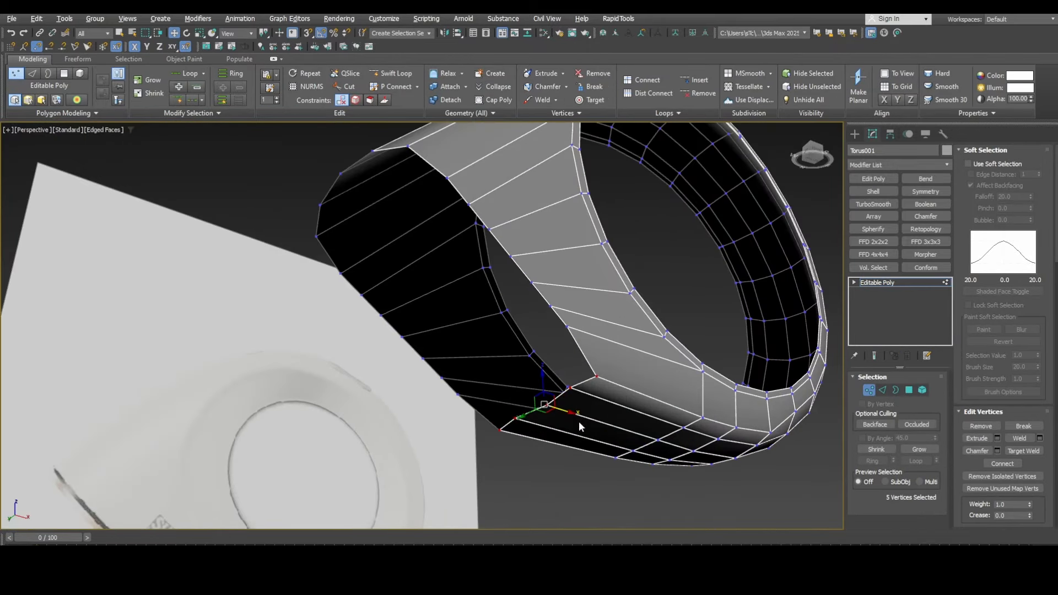
scroll(1013, 447, down, 5)
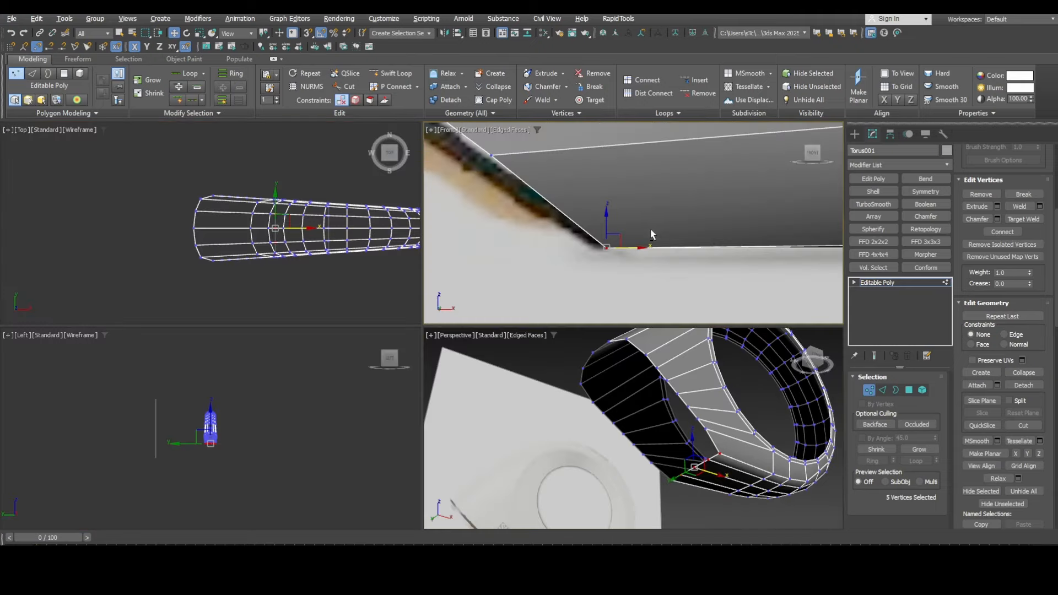
scroll(450, 305, up, 5)
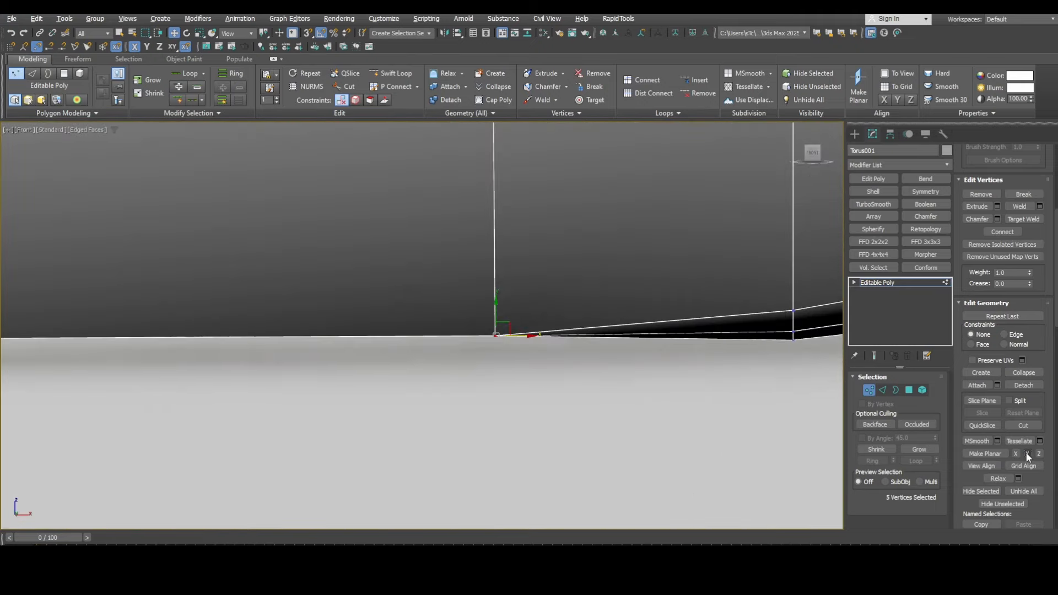
scroll(561, 368, down, 5)
scroll(659, 395, up, 2)
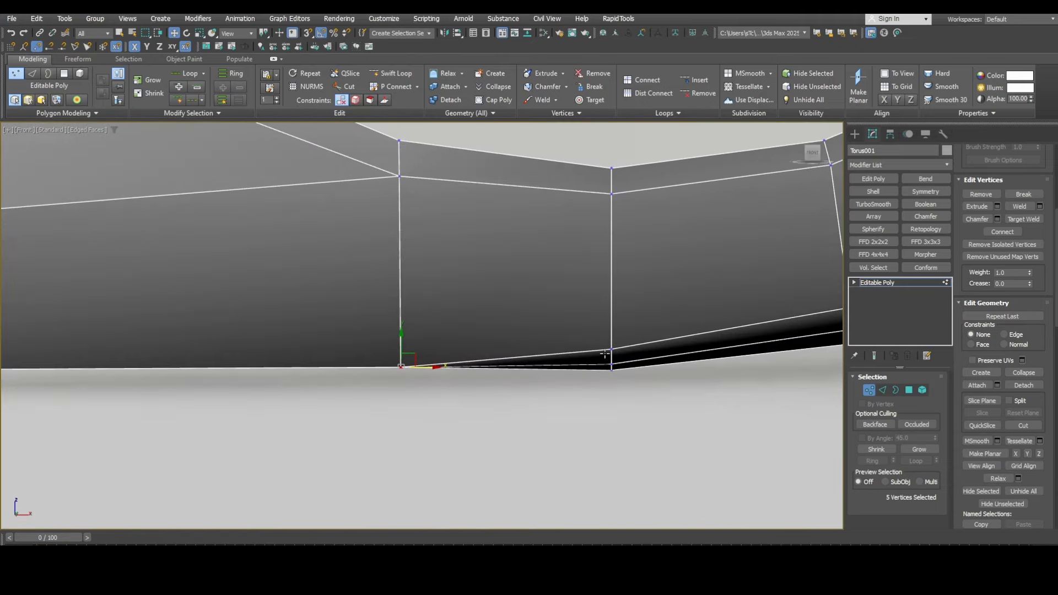
Step: Raise the four outer underside vertices at the slanted opening's lower corner and the vertical cut slightly along their edges
middle_drag(659, 396, 466, 380)
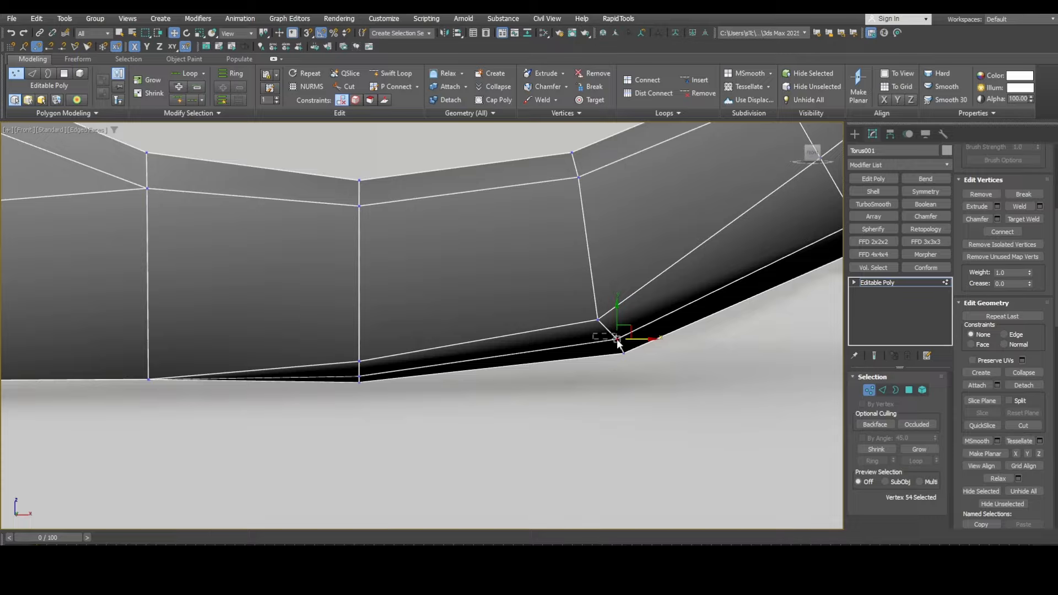
key(p)
alt+middle_drag(693, 403, 723, 390)
key(alt+w)
middle_click(690, 241)
key(alt+w)
key(alt+w)
middle_click(615, 353)
key(alt+w)
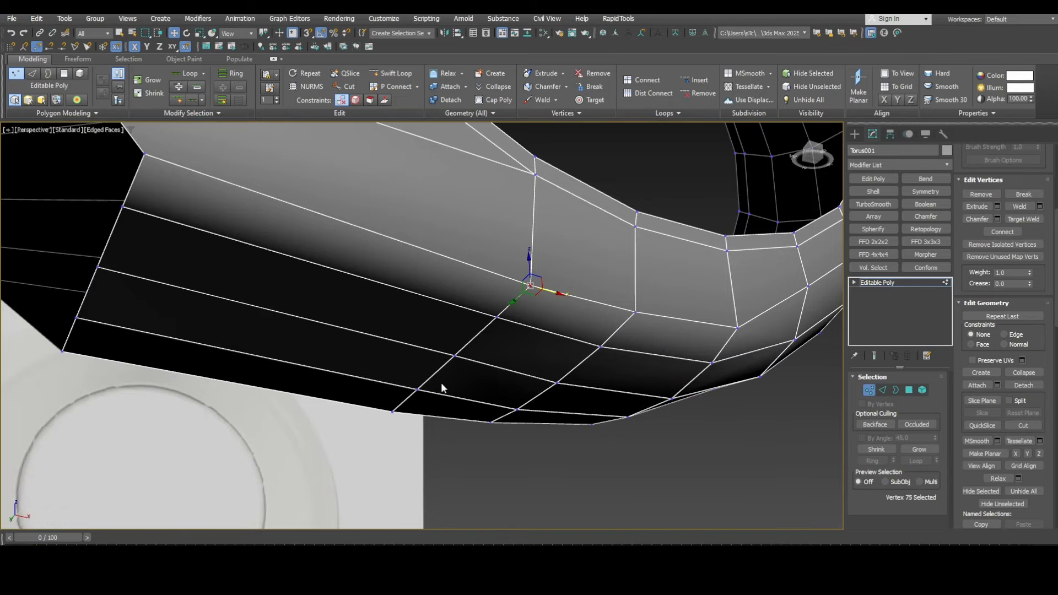
key(alt+w)
middle_click(631, 231)
key(alt+w)
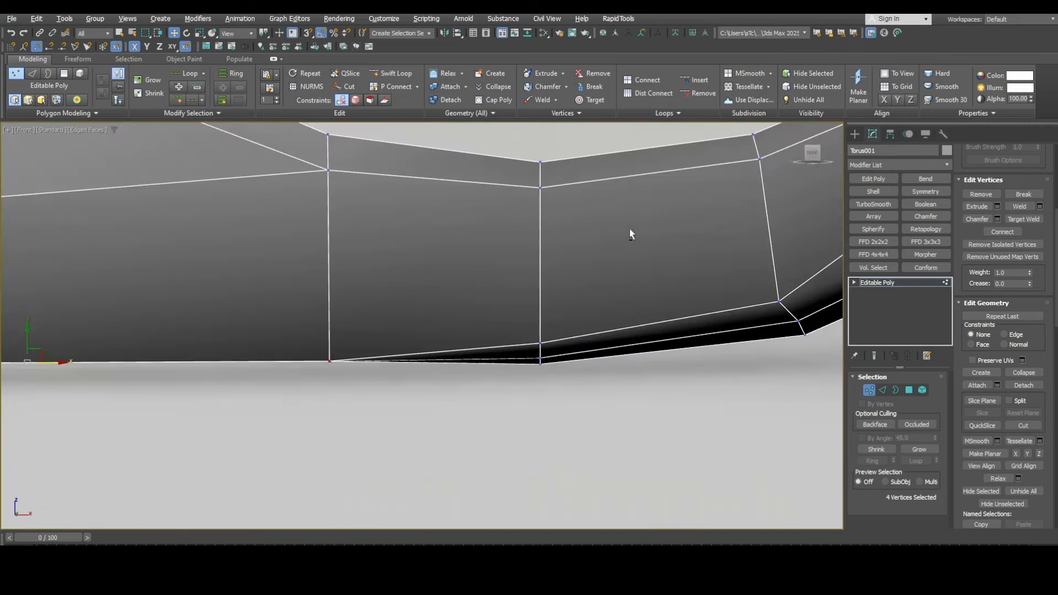
scroll(441, 305, down, 3)
middle_drag(415, 310, 617, 306)
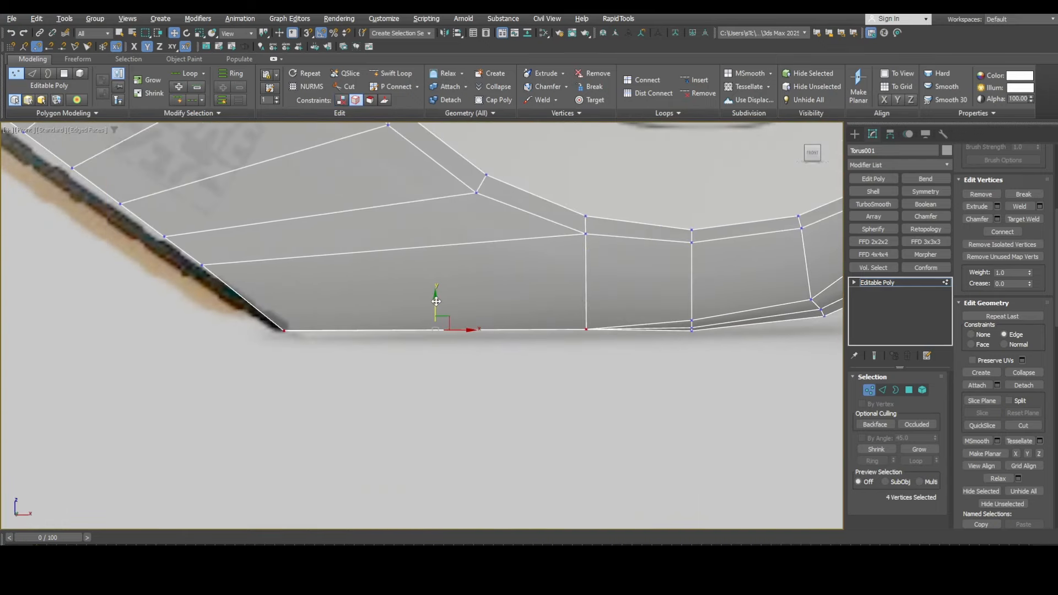
drag(436, 302, 435, 292)
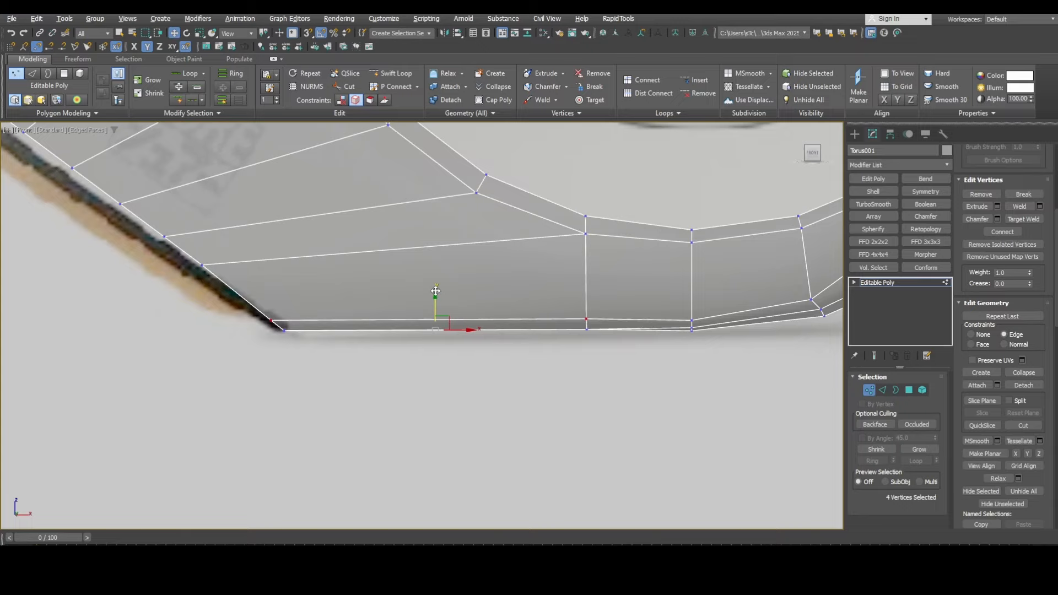
Step: Slide the outer vertex pairs of the next two underside rows along their edges to continue the raised line into the ring
middle_drag(682, 316, 574, 321)
scroll(574, 321, up, 2)
drag(583, 332, 593, 316)
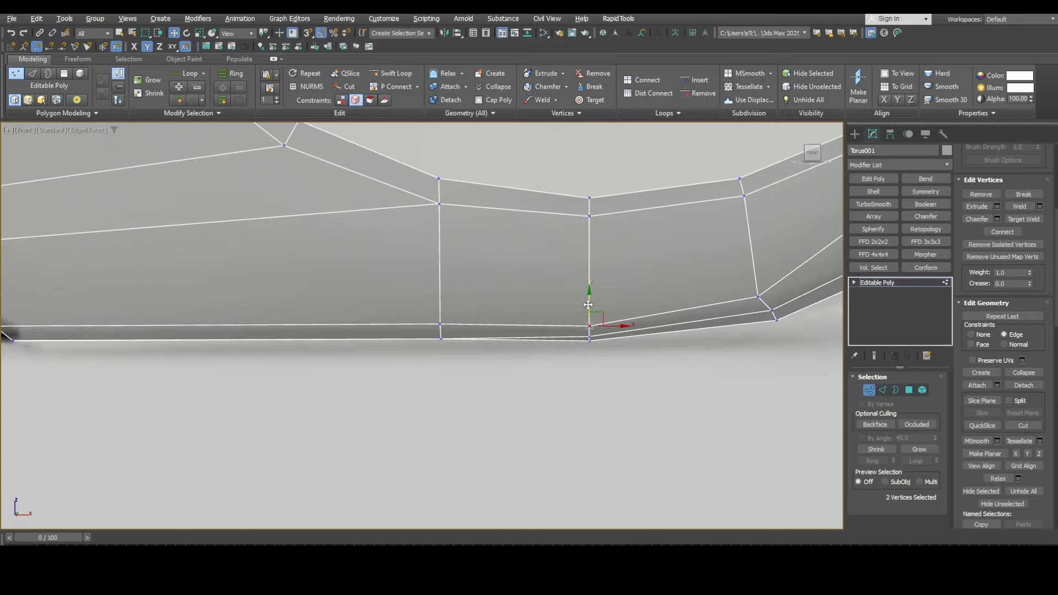
key(s)
middle_drag(718, 296, 677, 307)
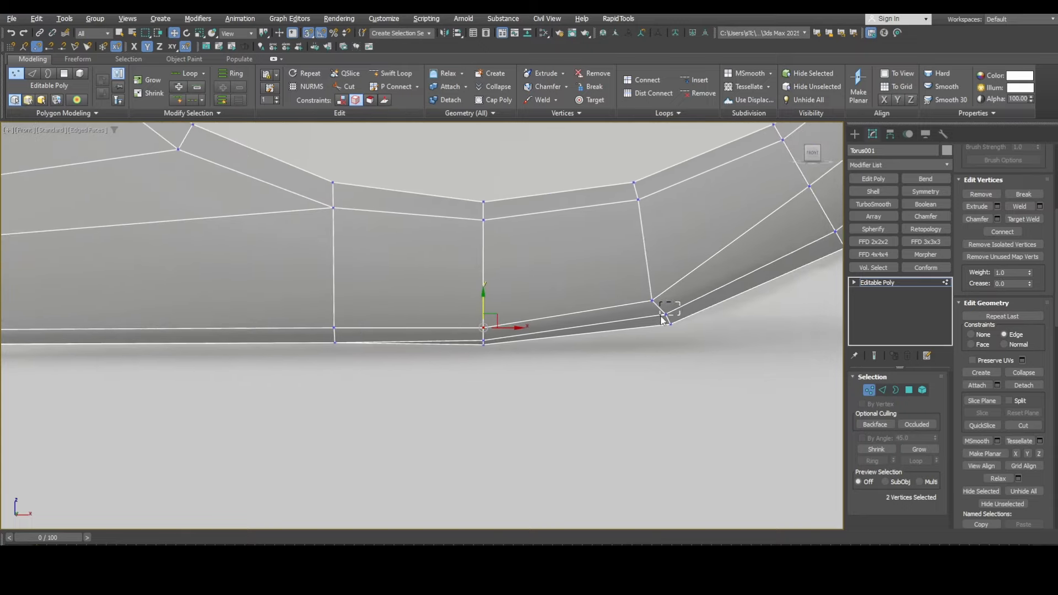
scroll(694, 318, up, 3)
key(s)
drag(661, 316, 642, 300)
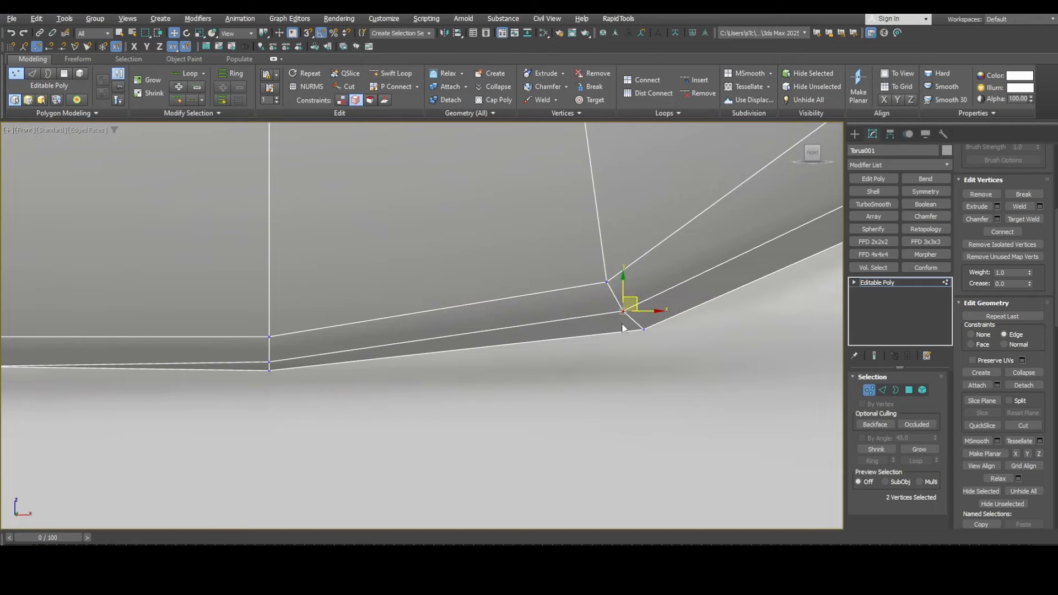
Step: Align the lowest underside vertex in the row beside the vertical cut with its neighbour's height
scroll(622, 328, down, 3)
middle_drag(317, 349, 556, 345)
scroll(697, 342, up, 4)
drag(628, 325, 662, 337)
key(s)
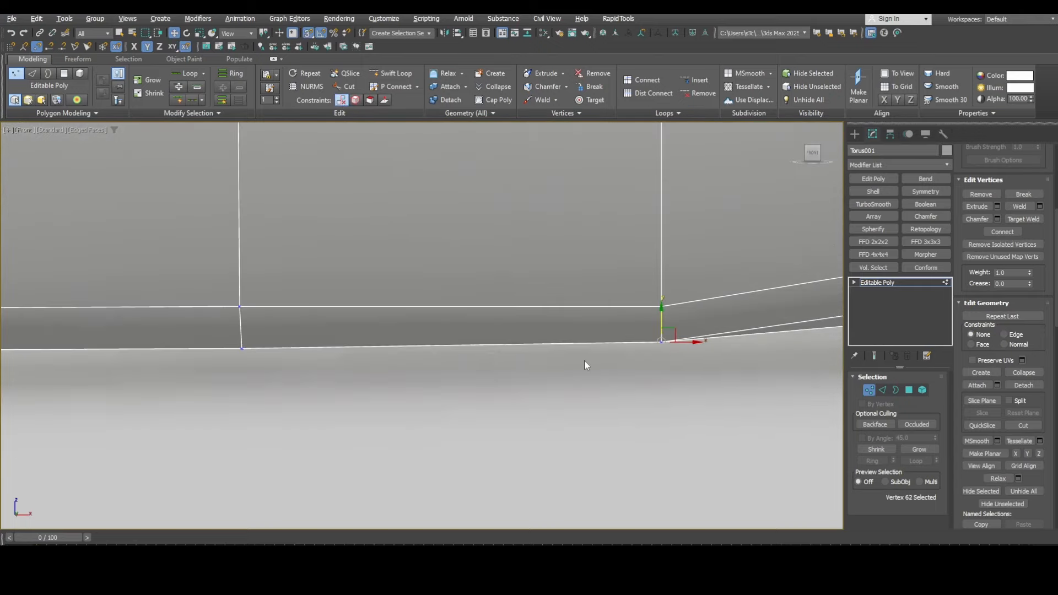
Step: Shift the vertices at the slanted opening's lower corner slightly toward the ring along X to match the reference
scroll(584, 361, down, 6)
drag(172, 337, 216, 368)
scroll(223, 361, up, 3)
middle_drag(222, 361, 392, 410)
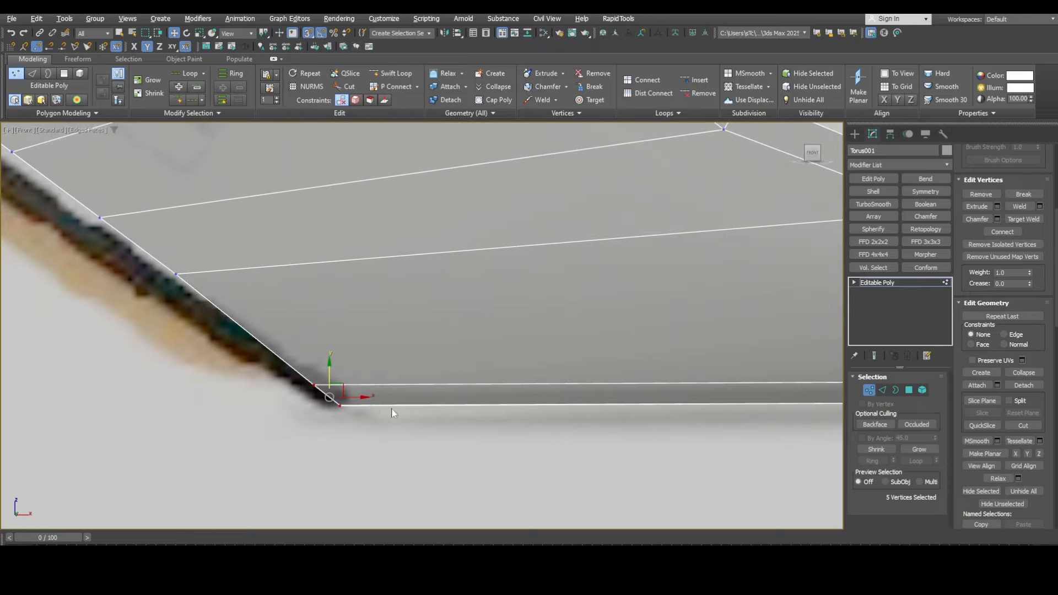
drag(353, 396, 363, 398)
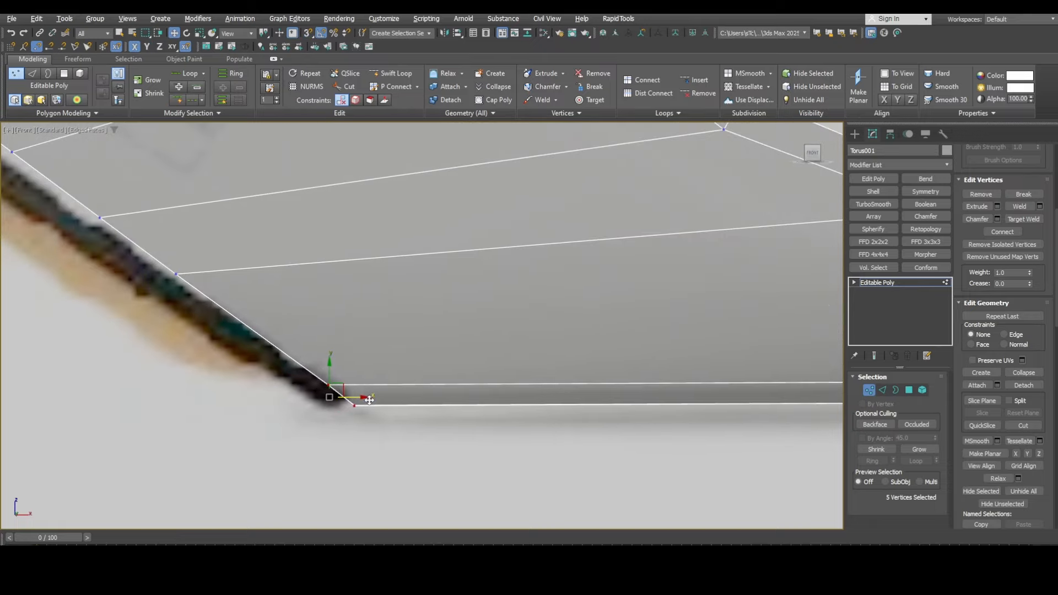
Step: Slide the vertex pairs just above the slanted opening's lower corner along the slanted edge to even out their spacing
drag(193, 260, 244, 291)
scroll(244, 291, down, 3)
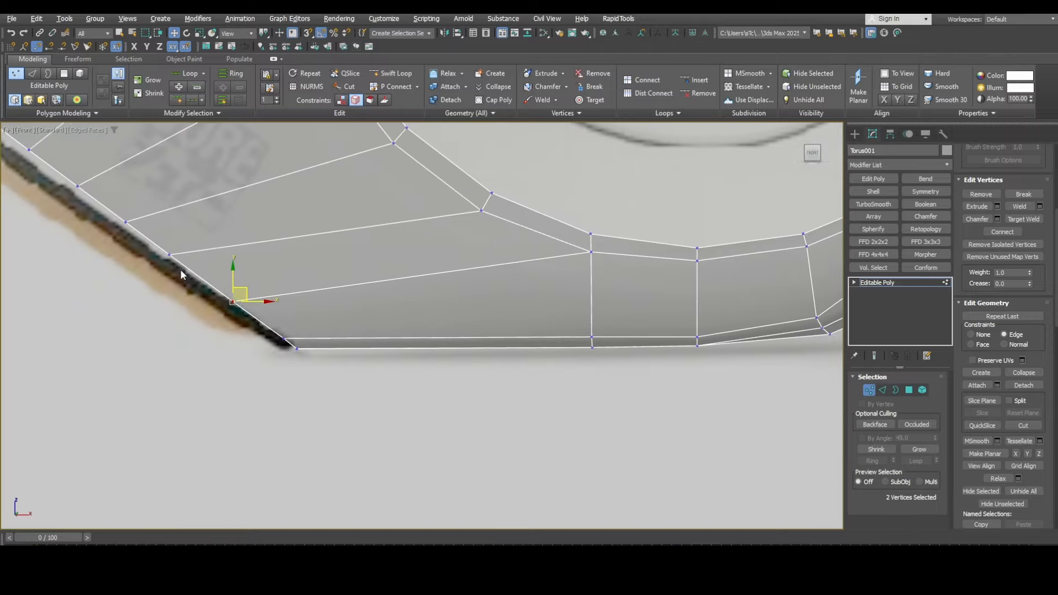
scroll(389, 339, up, 3)
drag(392, 317, 399, 325)
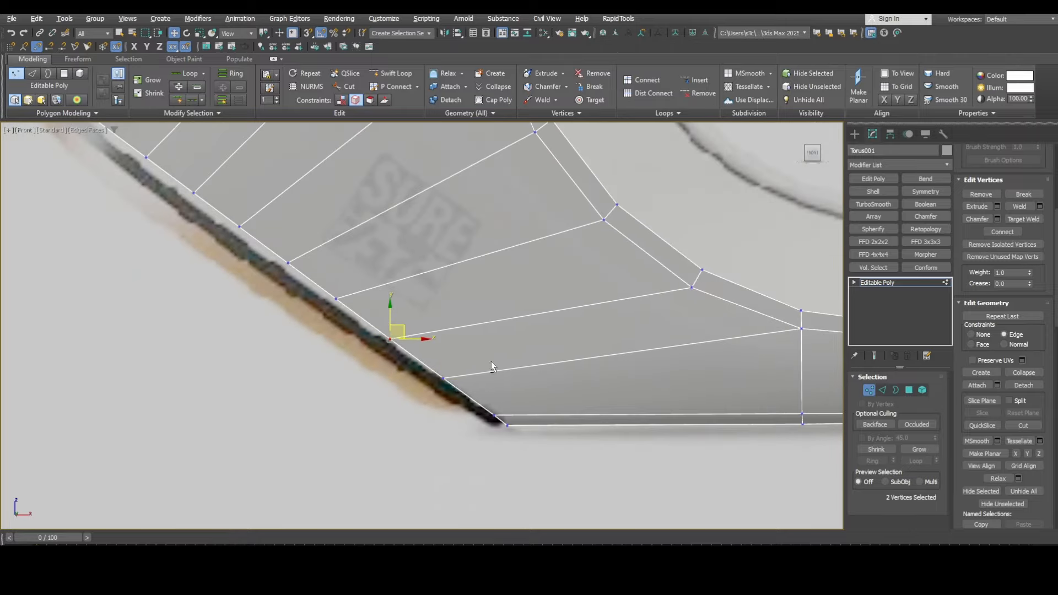
Step: Raise the upper underside vertex pair in the first row past the ring's bottom centre slightly along its edges
key(p)
alt+middle_drag(573, 402, 537, 398)
scroll(537, 398, down, 5)
middle_drag(531, 299, 490, 375)
scroll(496, 376, up, 4)
click(490, 374)
key(alt+w)
middle_click(634, 265)
key(alt+w)
scroll(651, 298, down, 3)
middle_drag(662, 314, 484, 325)
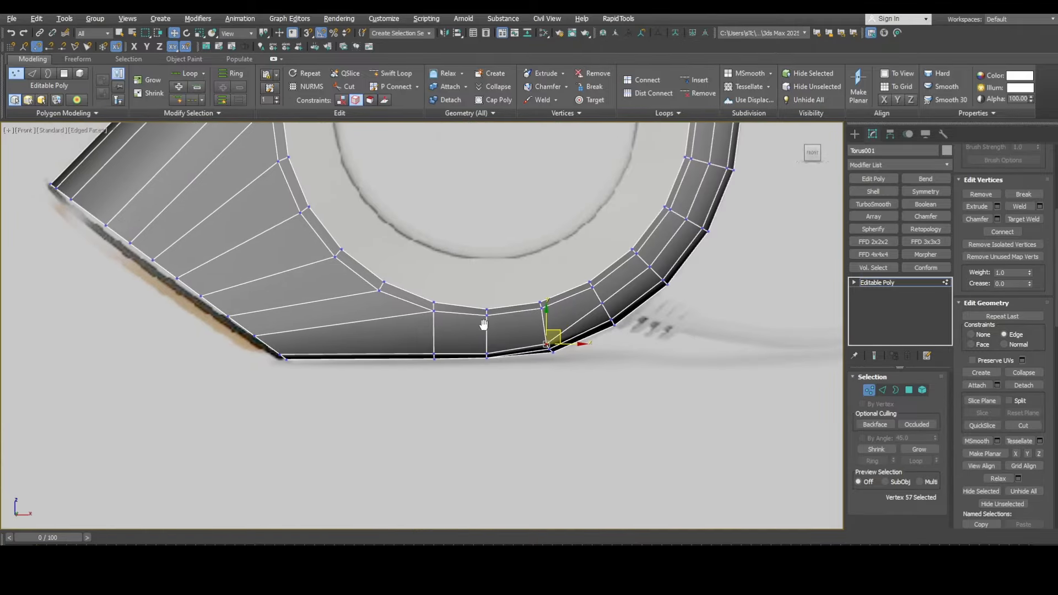
scroll(488, 326, up, 5)
drag(528, 319, 529, 308)
Step: Enable NURMS subdivision on the body with 3 iterations to preview the smoothed underside
scroll(588, 359, down, 2)
key(alt+w)
middle_click(666, 405)
key(alt+w)
alt+middle_drag(651, 398, 626, 402)
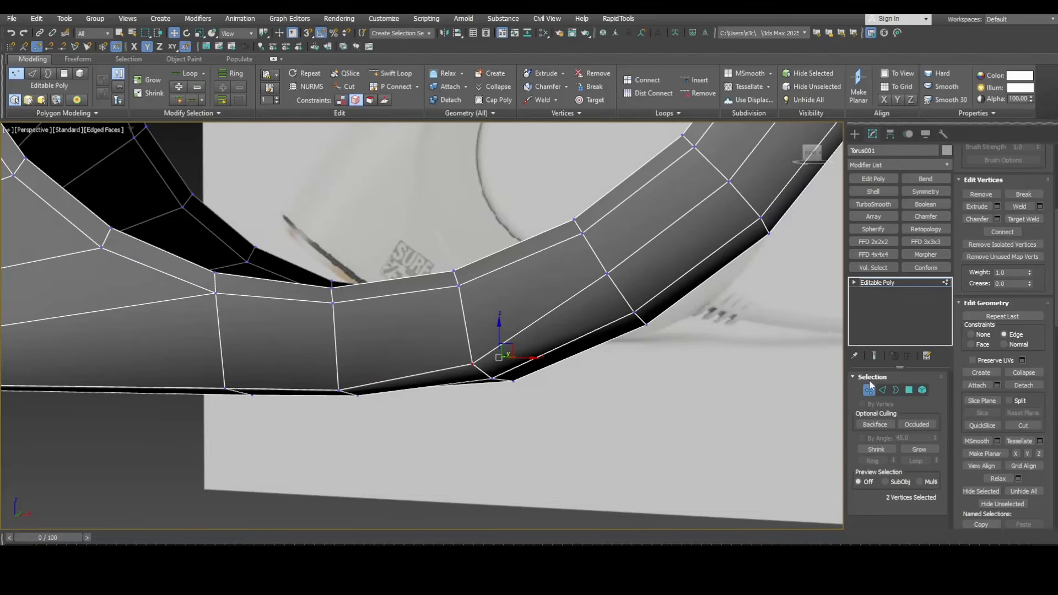
click(869, 389)
click(314, 88)
mouse_move(714, 97)
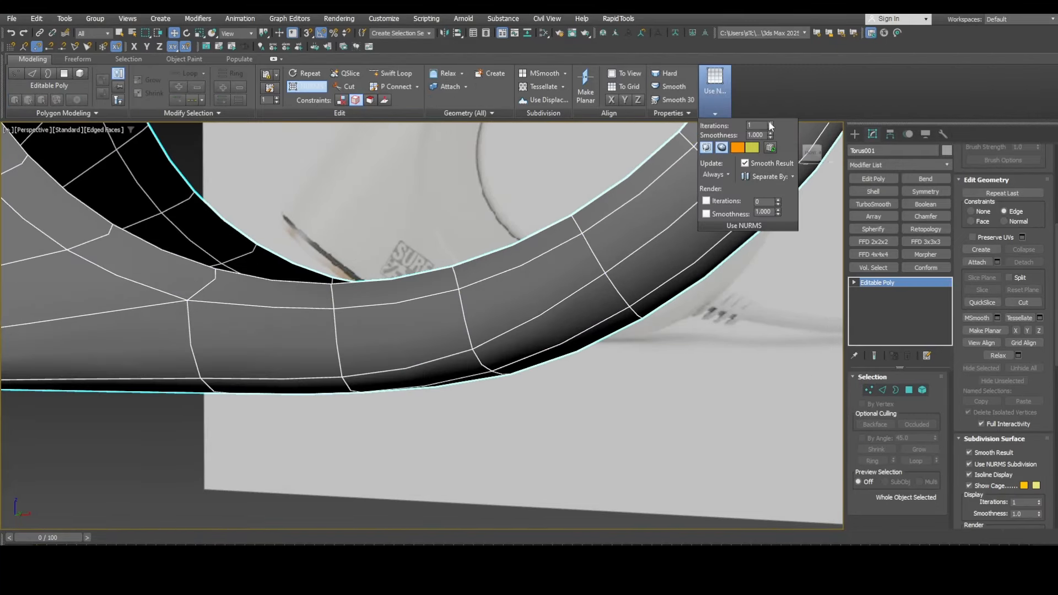
click(771, 125)
click(771, 124)
Step: Inspect the smoothed body without edge display, restore the edges and turn NURMS subdivision off
key(F4)
middle_drag(581, 309, 612, 354)
scroll(600, 300, down, 3)
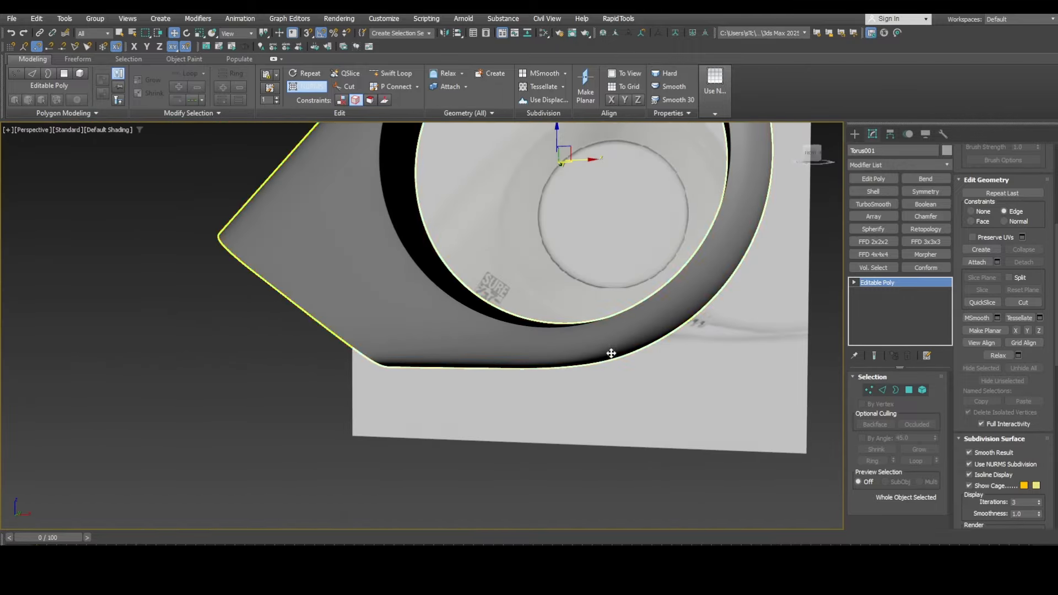
key(F4)
scroll(586, 319, up, 4)
click(312, 88)
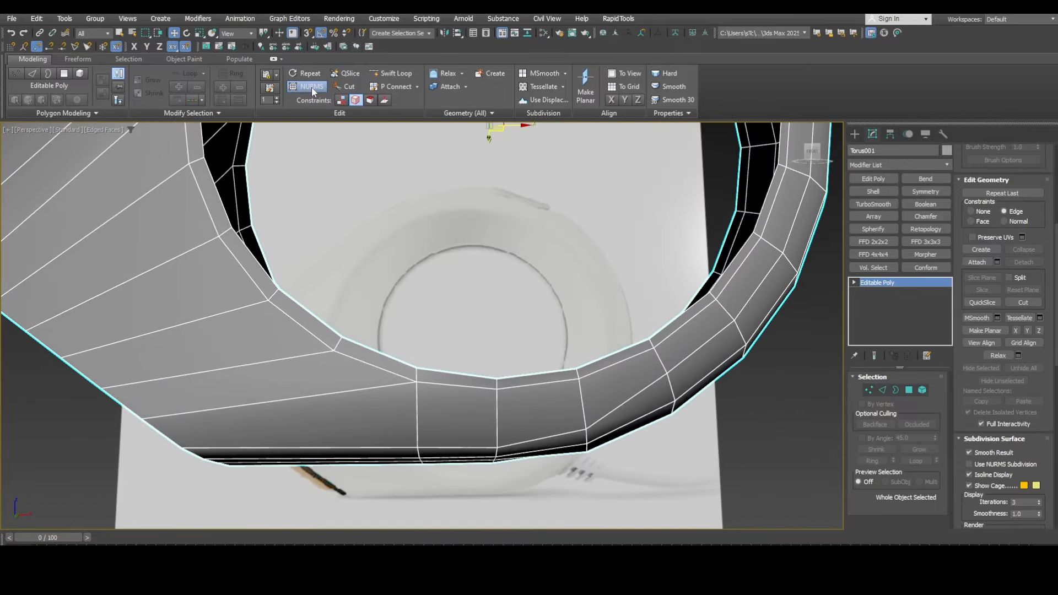
Step: With see-through display on, raise the five lower vertices of the first row past the ring's bottom centre slightly
key(alt+w)
key(alt+w)
key(1)
scroll(575, 383, up, 5)
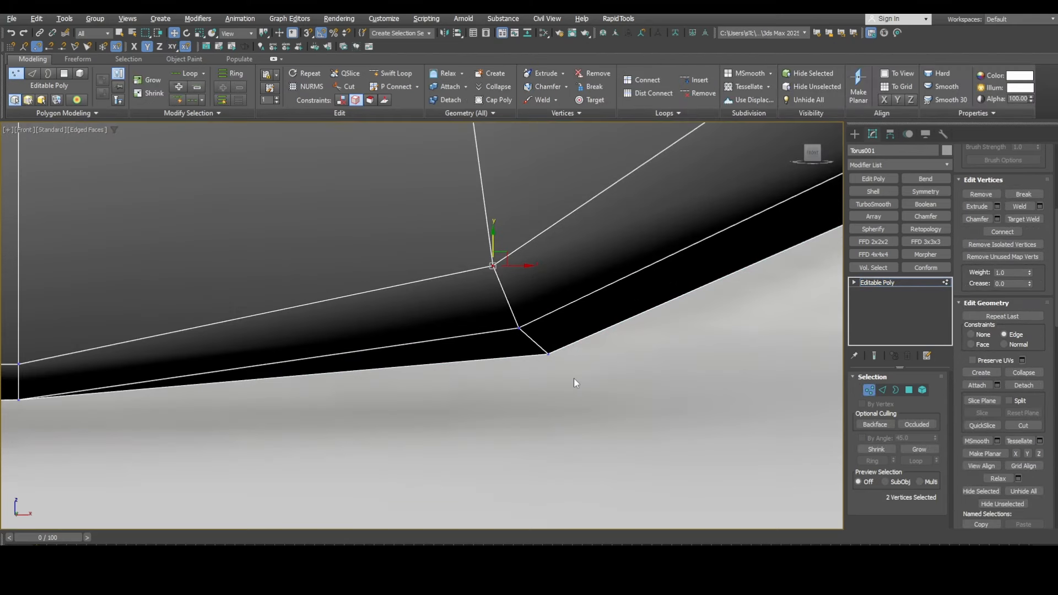
key(alt+x)
drag(428, 222, 575, 385)
scroll(575, 385, down, 3)
key(shift+x)
drag(553, 331, 547, 318)
scroll(549, 341, down, 4)
middle_drag(628, 342, 651, 387)
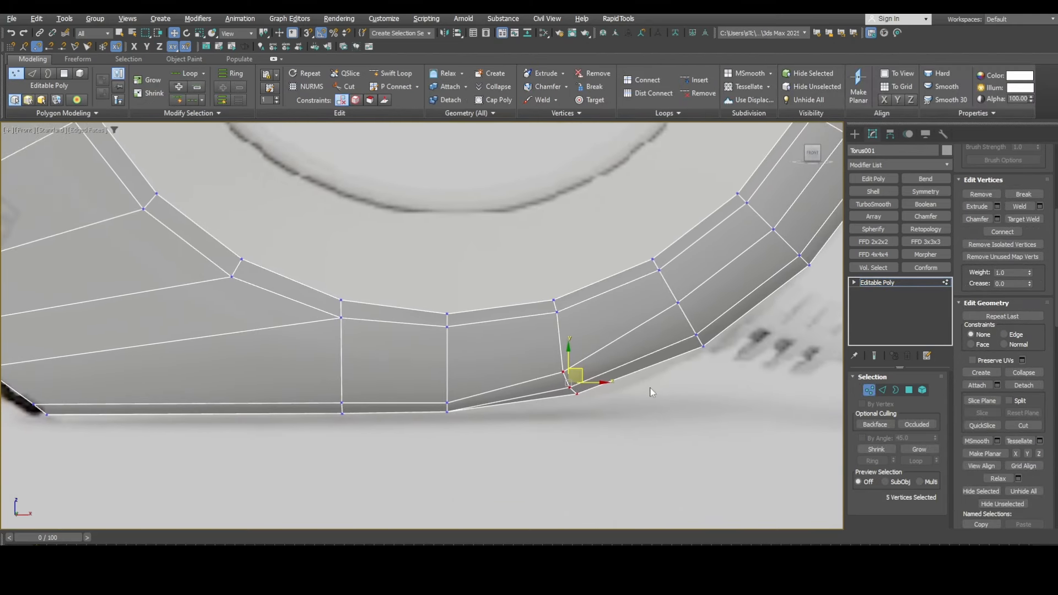
Step: Adjust individual vertices of that lower ring row and reposition its five vertices to follow the reference outline
drag(599, 369, 553, 317)
scroll(600, 393, up, 4)
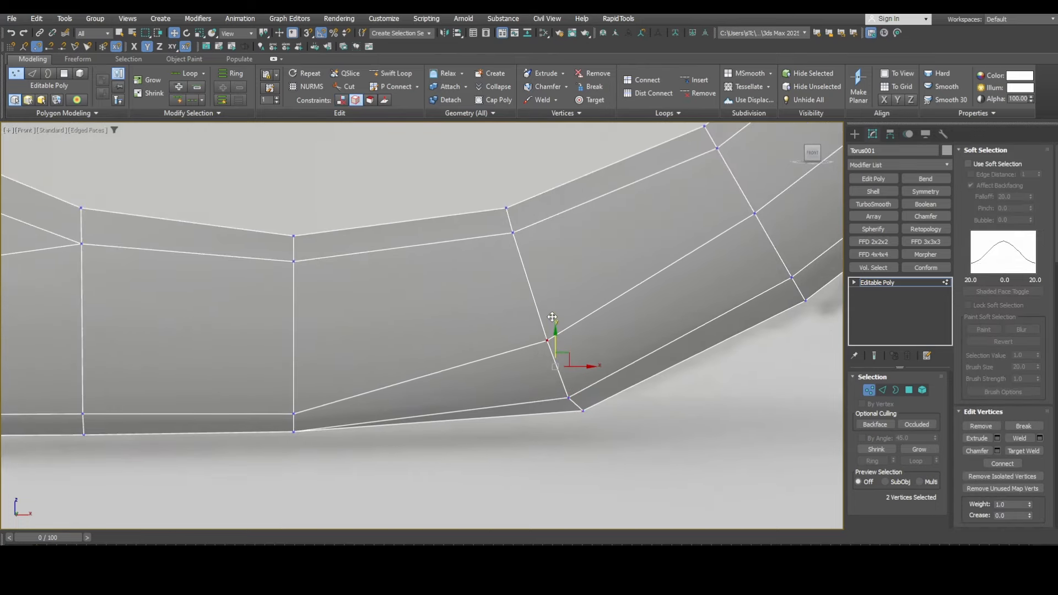
drag(580, 407, 582, 410)
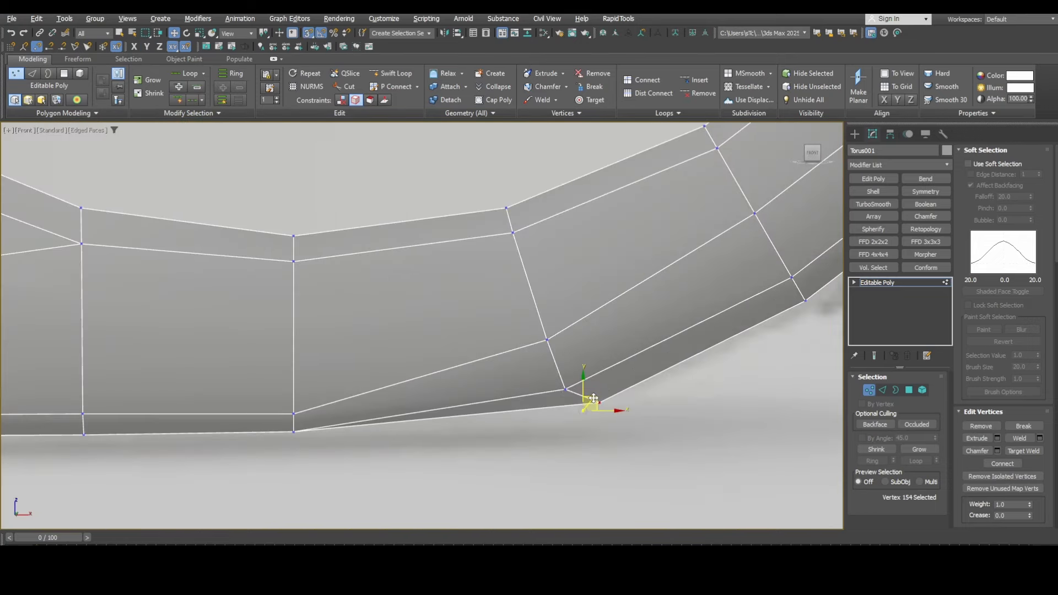
drag(598, 398, 573, 366)
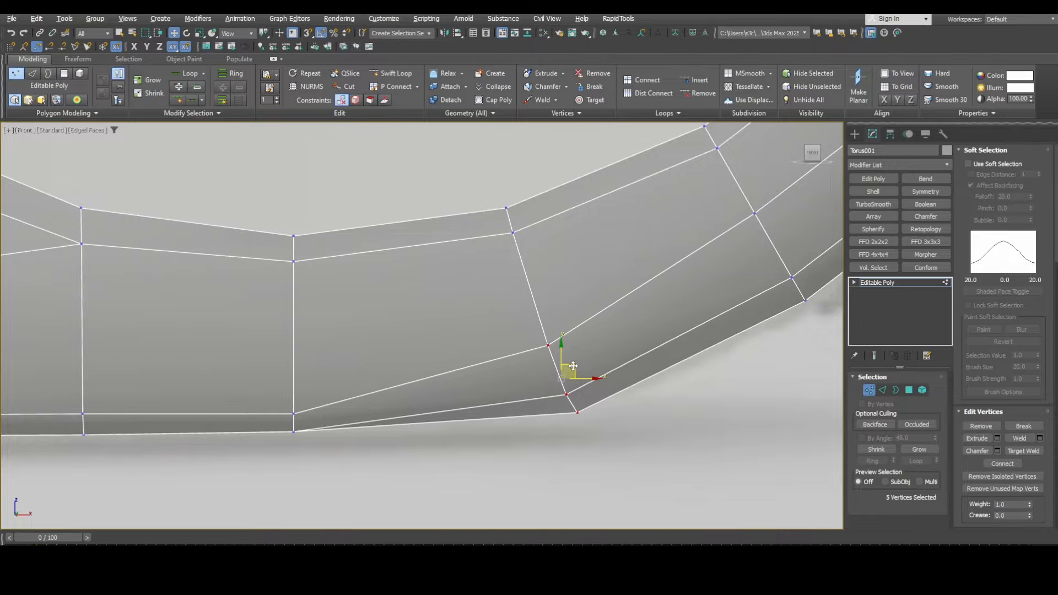
Step: Scale the underside vertex pair in the ring's bottom centre row slightly along Y
scroll(573, 366, down, 4)
key(p)
alt+middle_drag(666, 448, 589, 365)
key(alt+w)
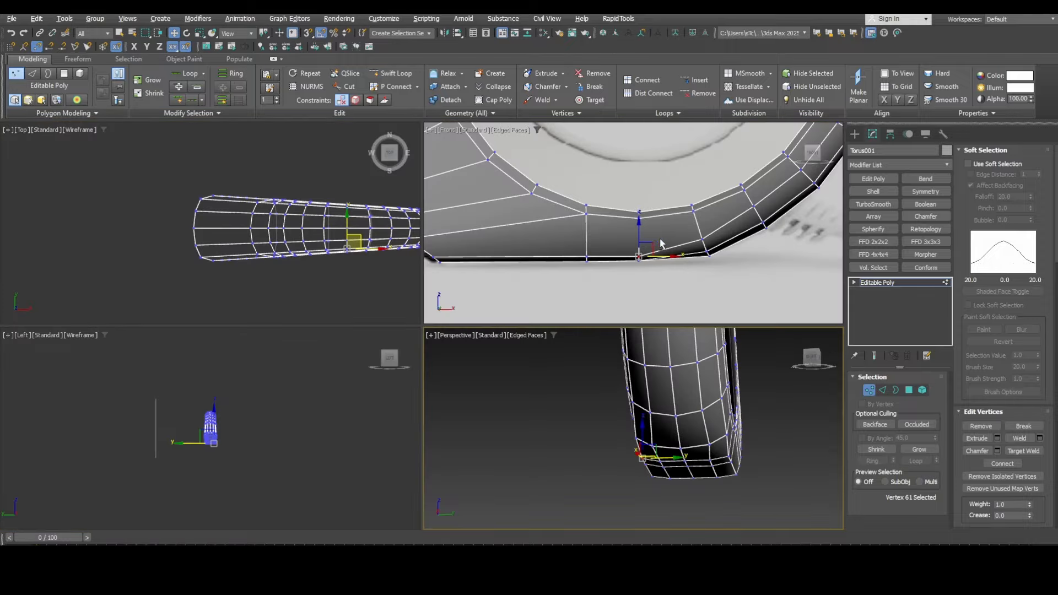
key(alt+w)
alt+middle_drag(667, 436, 494, 367)
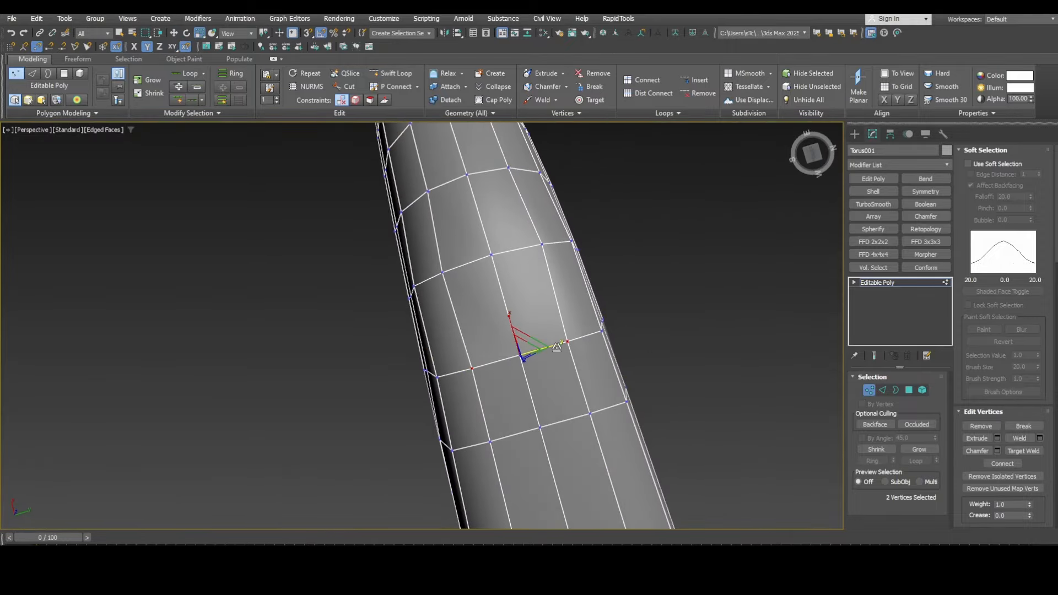
key(shift+x)
drag(557, 348, 558, 345)
Step: Try to raise the upper underside vertex pairs from the bottom centre row to the slanted opening's corner without edge constraint
alt+middle_drag(558, 345, 640, 333)
key(f)
click(342, 100)
key(w)
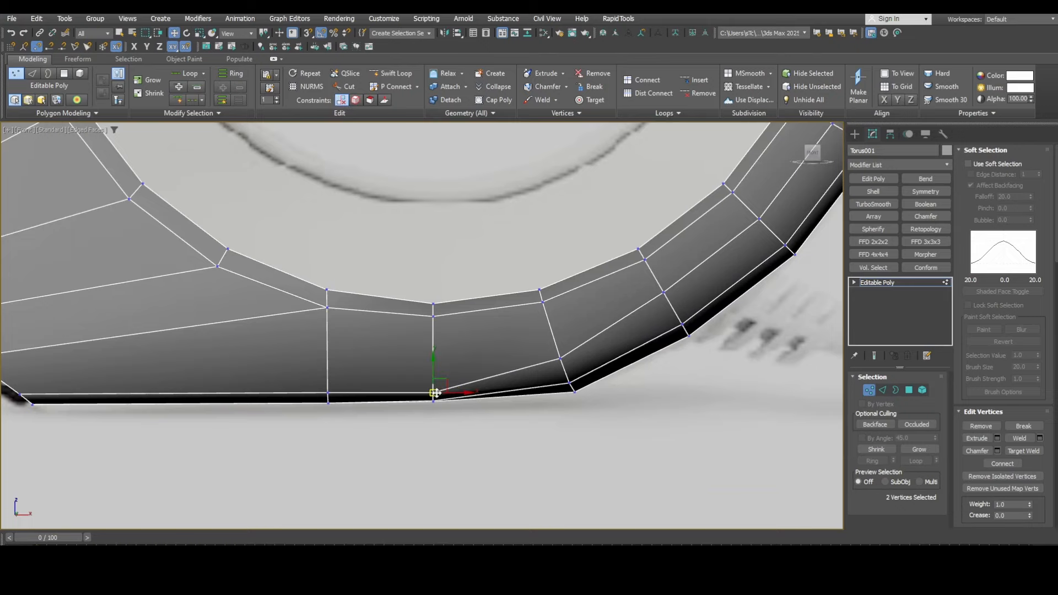
scroll(436, 391, up, 4)
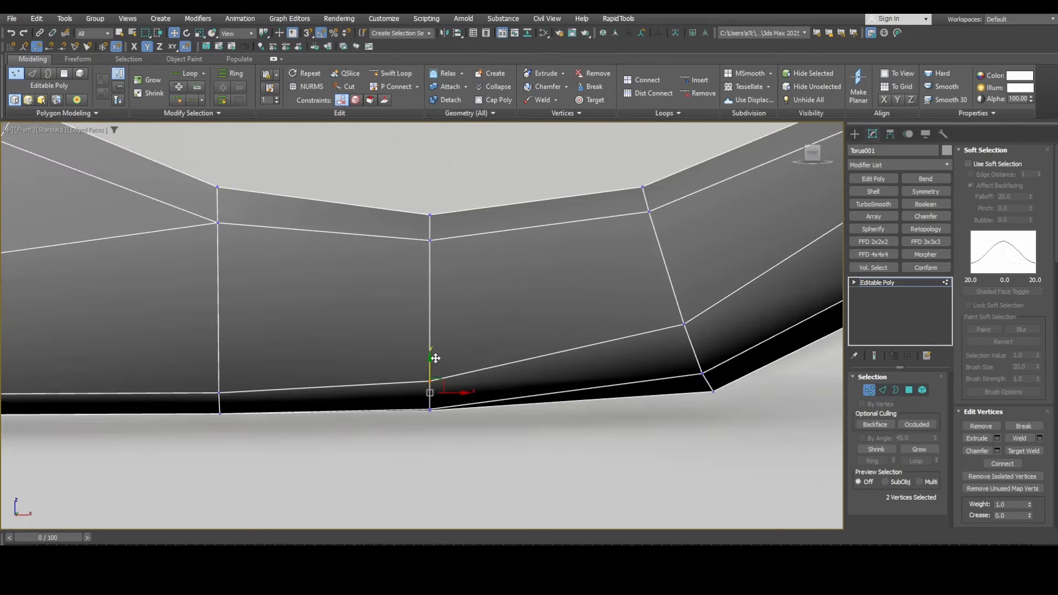
drag(435, 358, 437, 355)
middle_drag(200, 367, 178, 392)
drag(201, 390, 195, 382)
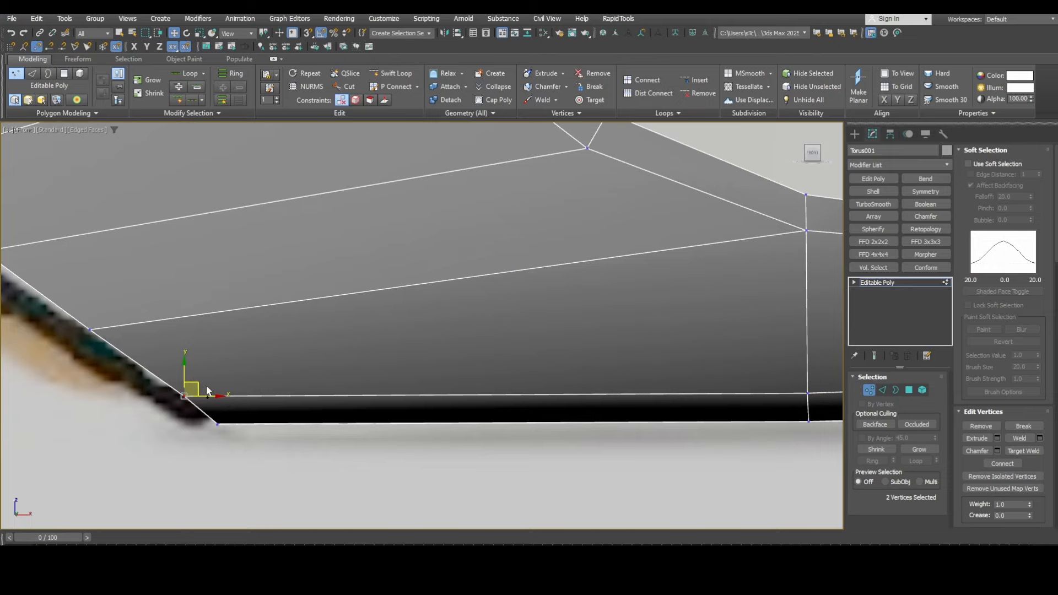
Step: Undo the unconstrained raises of the underside vertex pairs
scroll(29, 346, down, 3)
key(ctrl+z)
key(ctrl+z)
key(ctrl+z)
key(ctrl+z)
key(ctrl+z)
Step: With edge constraint on, slide the upper underside vertex pairs at the bottom centre, vertical cut and slanted opening's corner slightly upward
key(shift+x)
scroll(523, 354, up, 3)
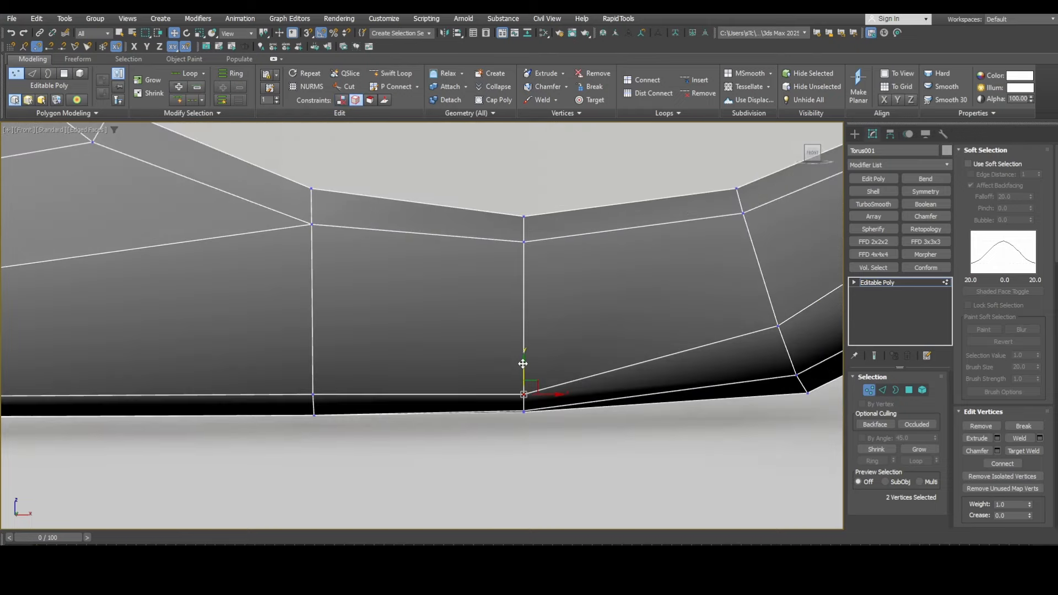
drag(523, 364, 524, 347)
middle_drag(523, 347, 700, 352)
drag(439, 382, 500, 413)
drag(490, 379, 490, 370)
middle_drag(155, 384, 470, 394)
drag(199, 400, 190, 392)
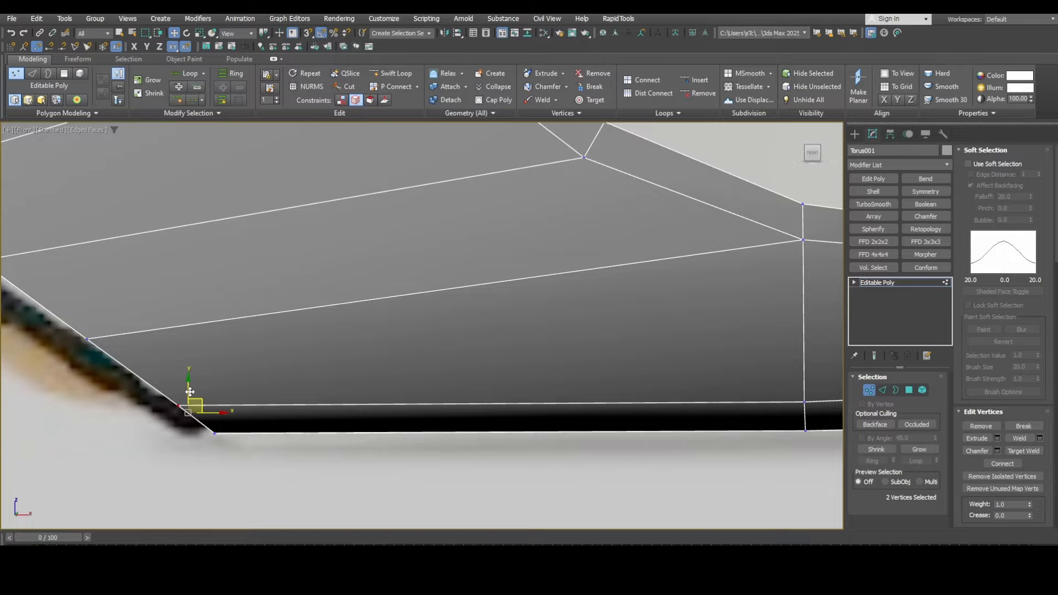
Step: Insert two edge loops with Swift Loop through the nozzle's side between the slanted opening and the ring
key(alt+w)
middle_click(531, 443)
key(alt+w)
alt+middle_drag(532, 443, 531, 380)
scroll(531, 380, up, 2)
key(alt+1)
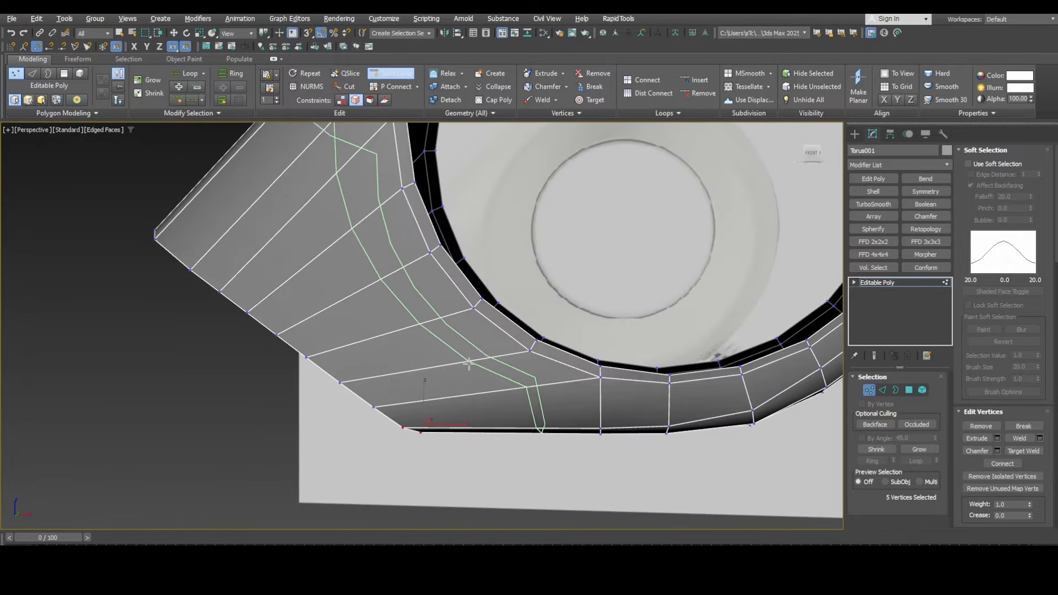
click(531, 382)
alt+middle_drag(654, 302, 520, 311)
right_click(539, 267)
scroll(538, 268, down, 4)
click(869, 390)
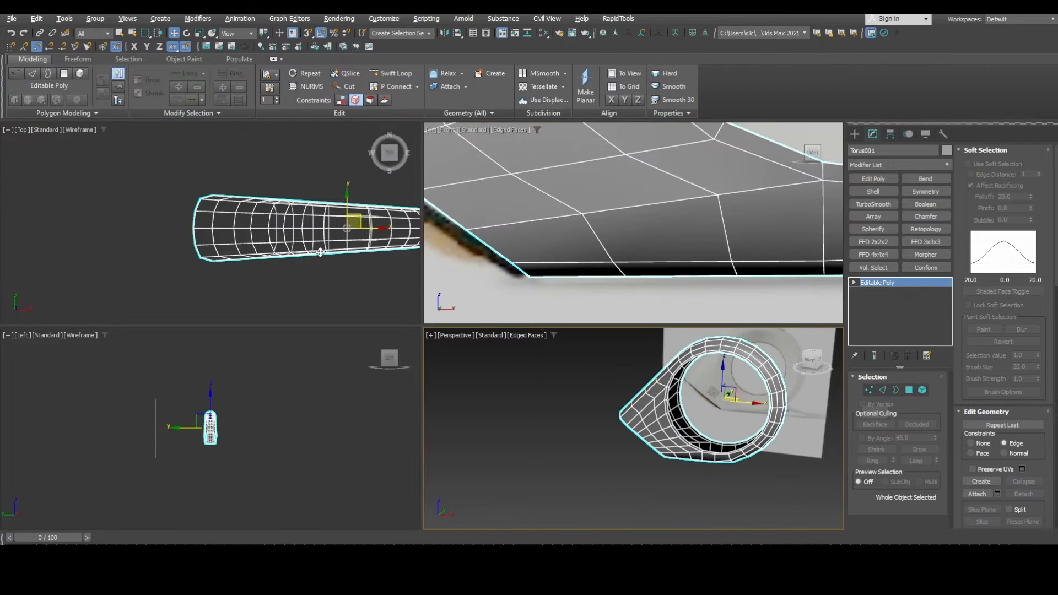
Step: Align the upper side vertex just past the ring's top centre row with its neighbour's Y position in the top view
key(alt+w)
key(alt+w)
scroll(725, 246, down, 7)
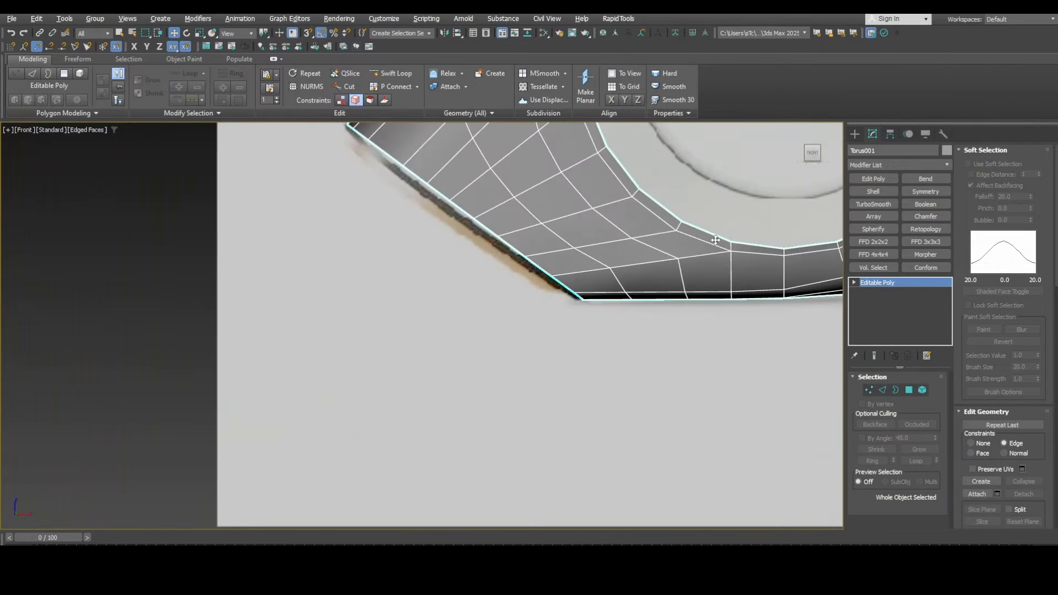
middle_drag(723, 243, 649, 417)
key(1)
scroll(684, 280, up, 6)
drag(714, 292, 714, 293)
key(alt+w)
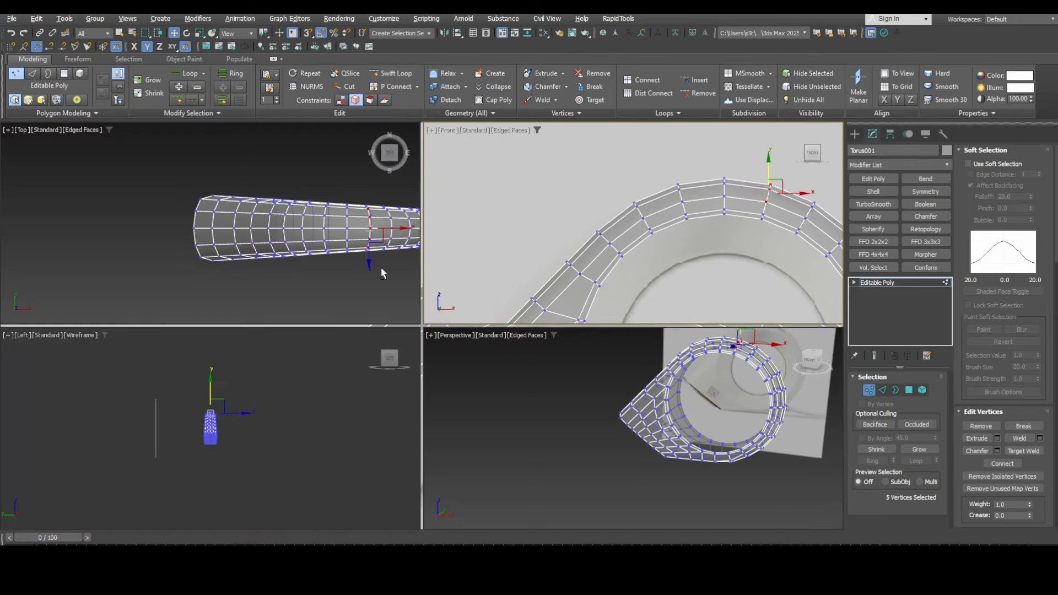
middle_click(382, 269)
key(alt+w)
middle_drag(752, 323, 504, 321)
scroll(504, 318, up, 6)
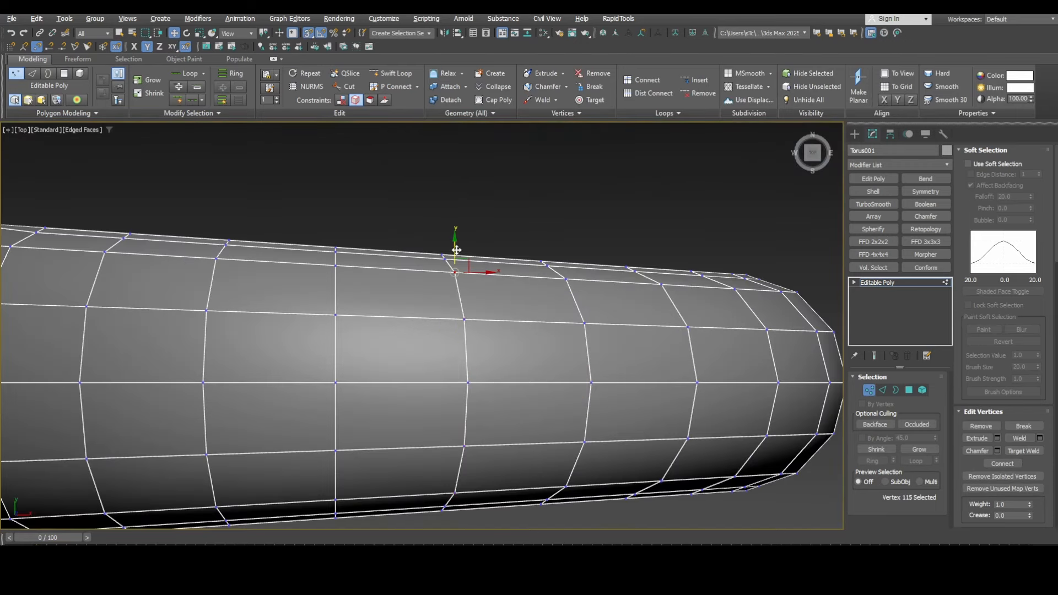
drag(456, 251, 566, 279)
drag(336, 266, 461, 277)
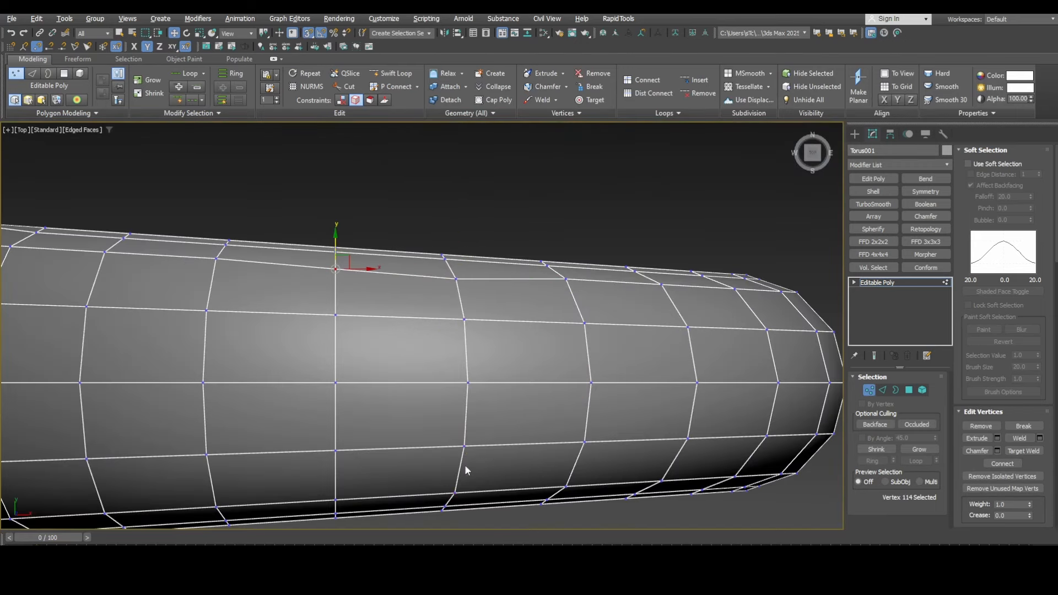
Step: Add a Symmetry modifier mirrored on the Z axis and insert an Edit Poly modifier beneath it for vertex editing
key(1)
click(926, 191)
click(888, 440)
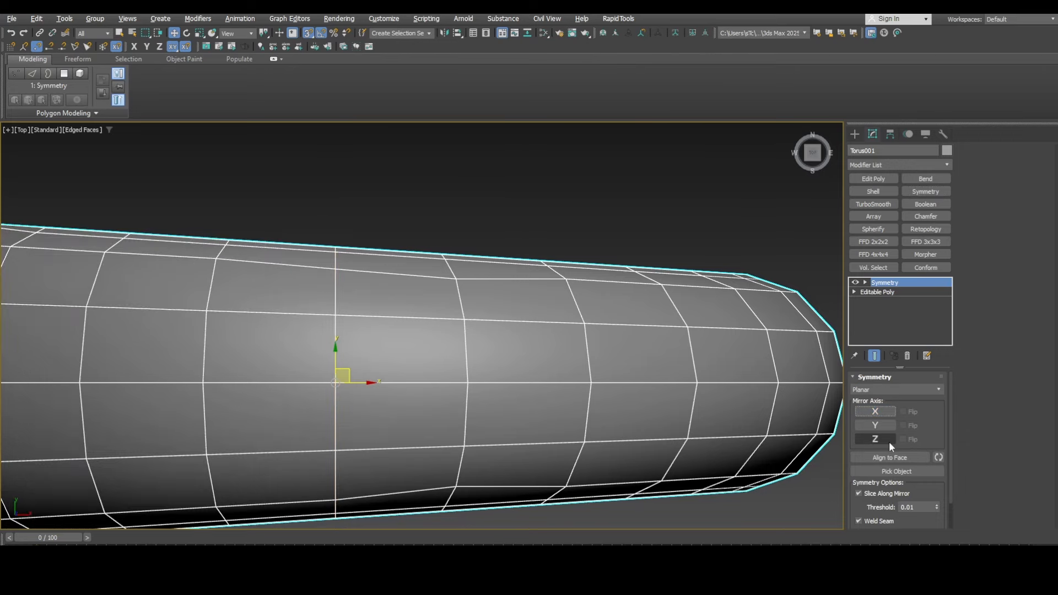
click(879, 292)
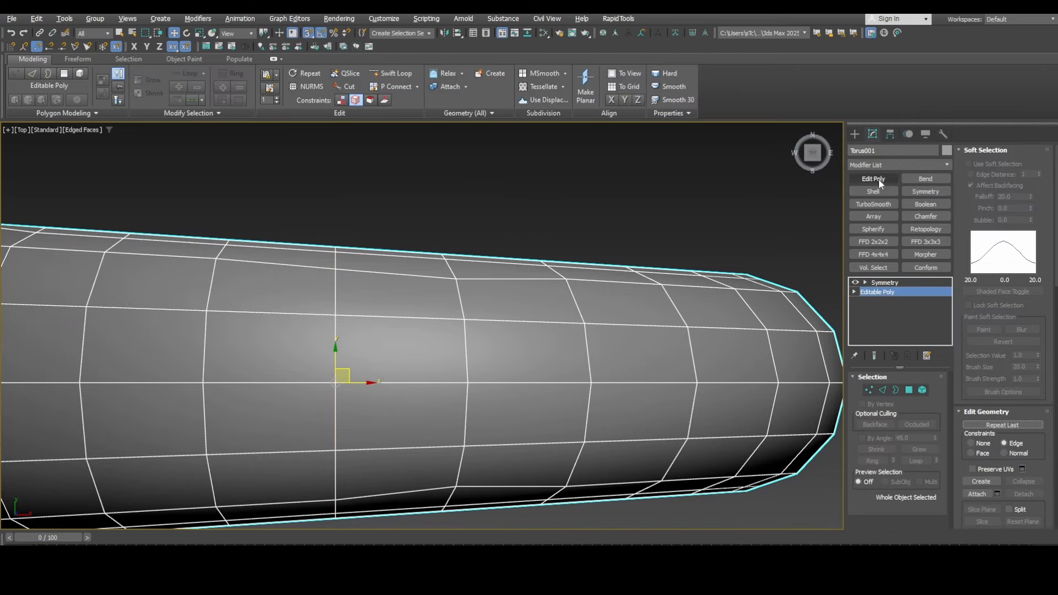
click(875, 179)
key(1)
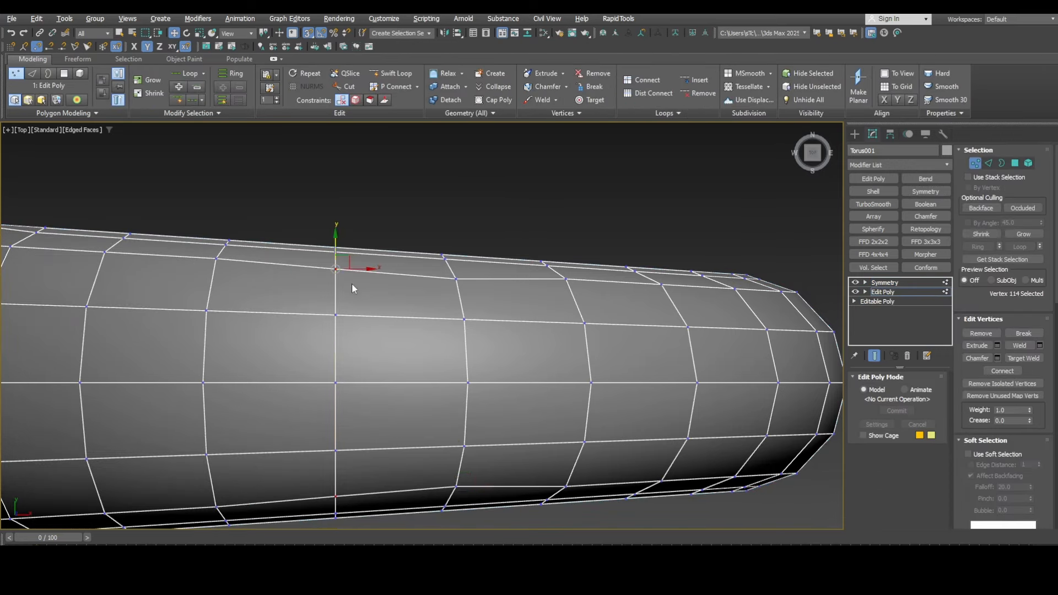
Step: Align the top centre row's side vertex with its neighbour and move the following side vertices toward the nozzle slightly inward along Y
drag(336, 246, 453, 280)
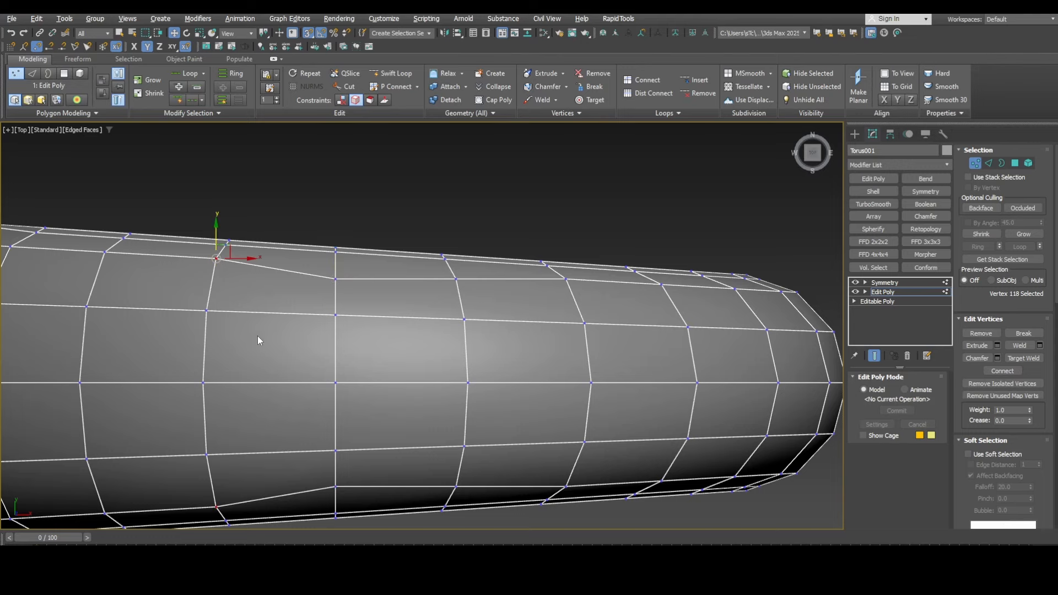
middle_drag(259, 340, 354, 298)
drag(311, 189, 309, 199)
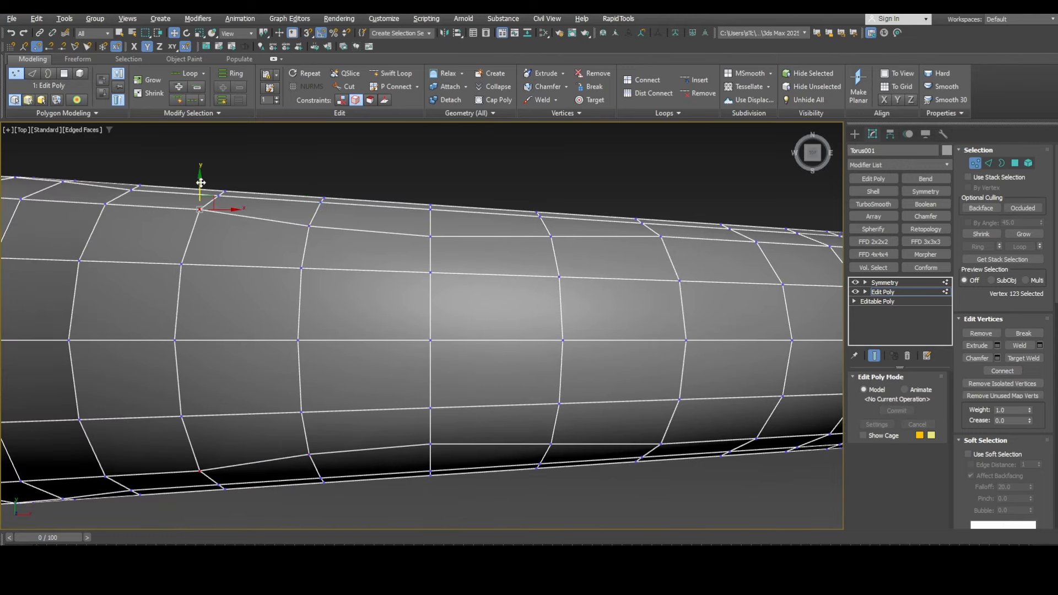
drag(201, 183, 200, 192)
middle_drag(101, 203, 300, 200)
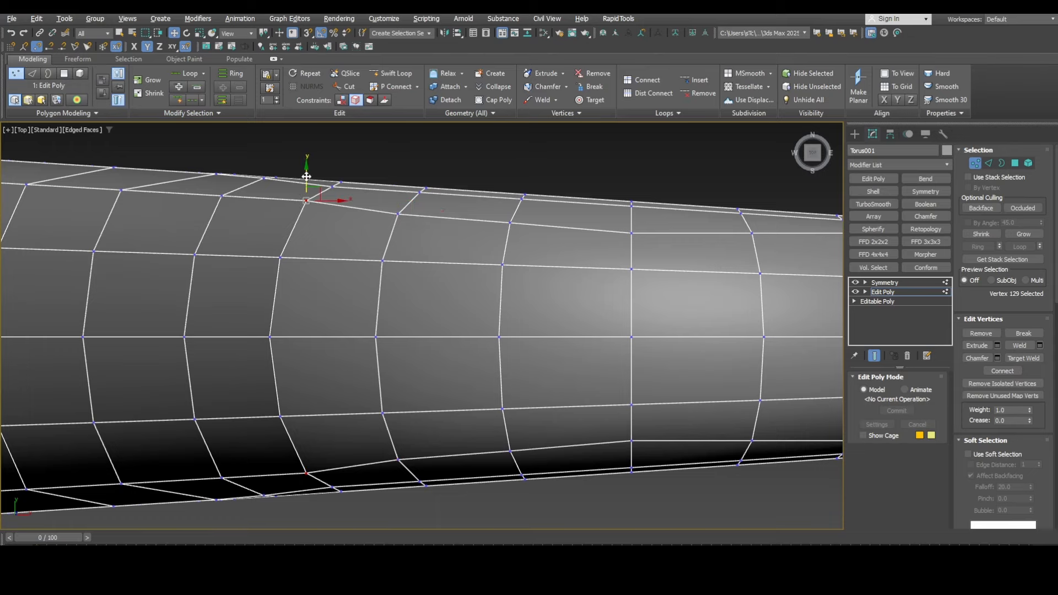
drag(307, 176, 307, 180)
click(217, 198)
middle_drag(216, 199, 272, 211)
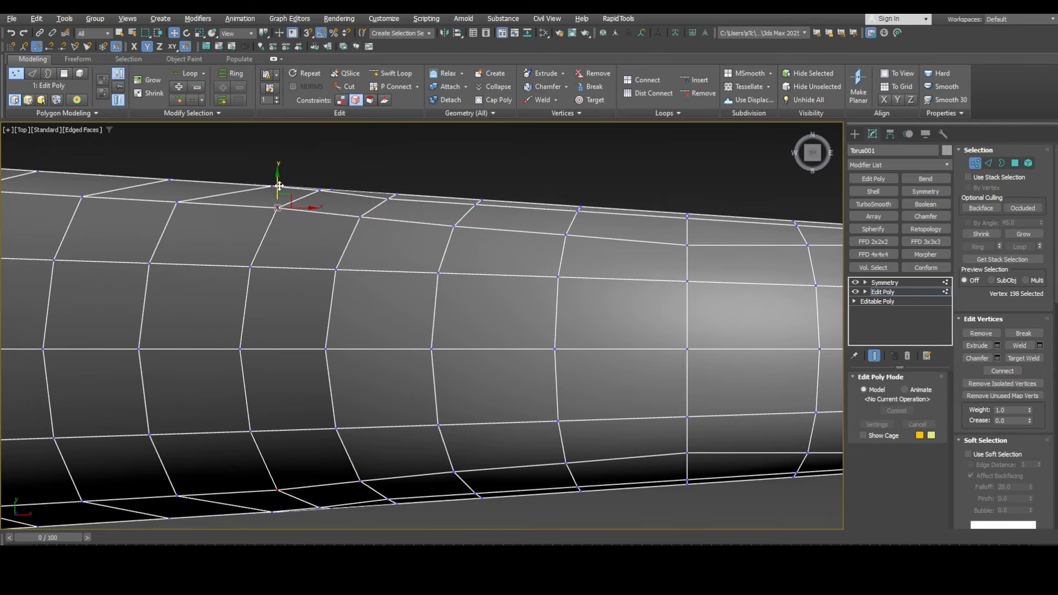
key(f)
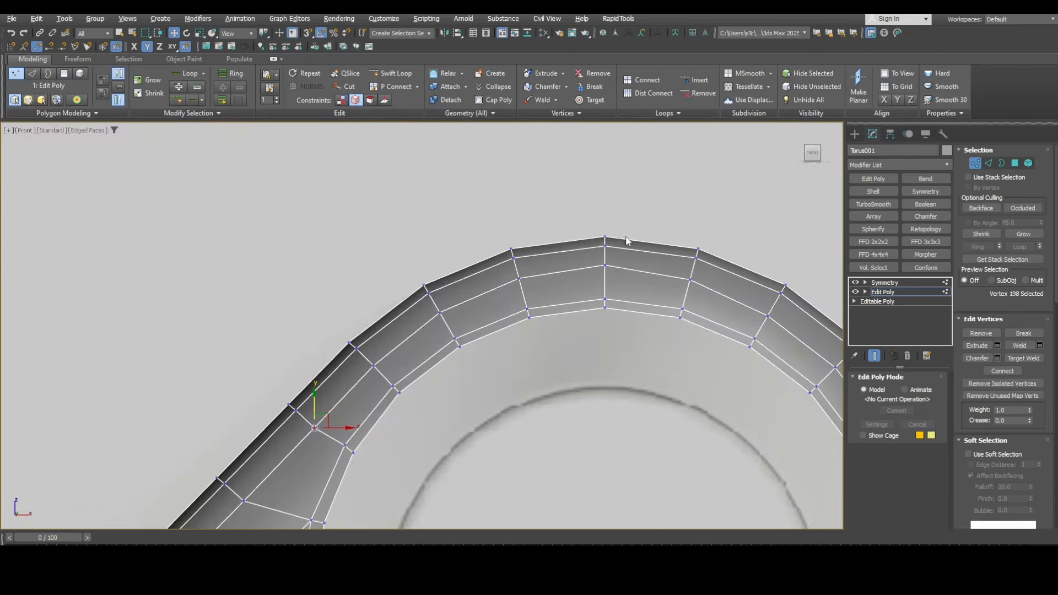
Step: Collapse the ring's Symmetry and Edit Poly modifiers by converting the object to an Editable Poly
key(alt+w)
middle_click(331, 267)
key(alt+w)
scroll(331, 267, down, 4)
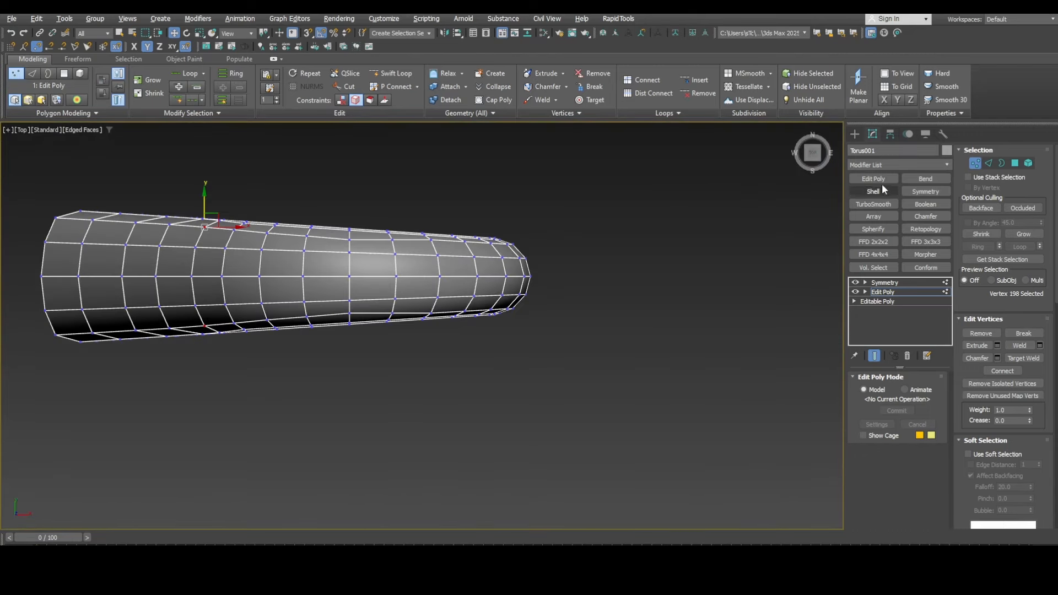
right_click(660, 208)
mouse_move(677, 344)
click(770, 351)
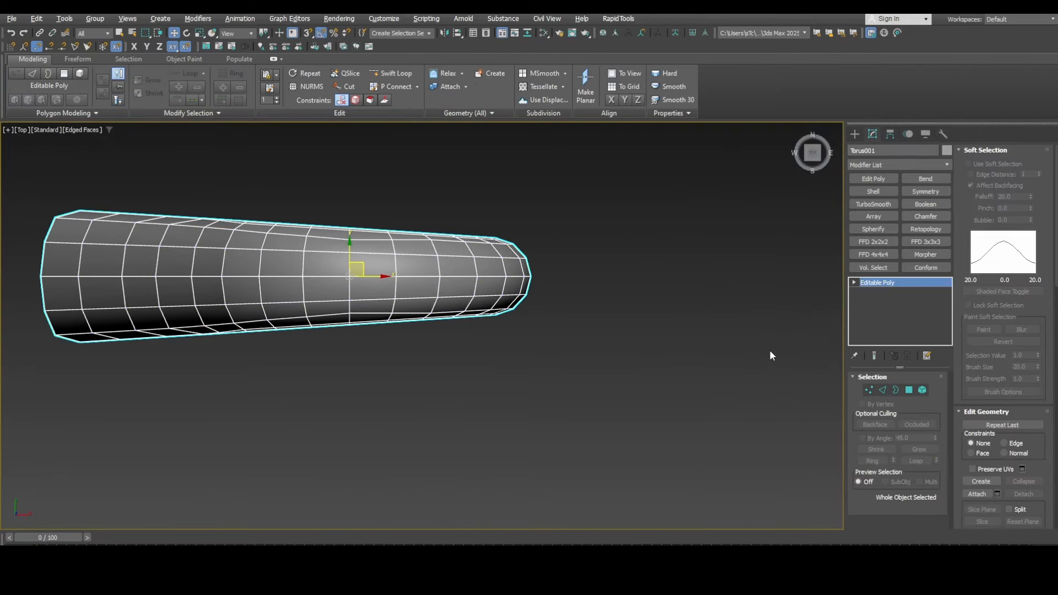
Step: Delete all polygons on the positive Y half of the ring in the top view
click(912, 390)
drag(577, 270, 578, 269)
key(Delete)
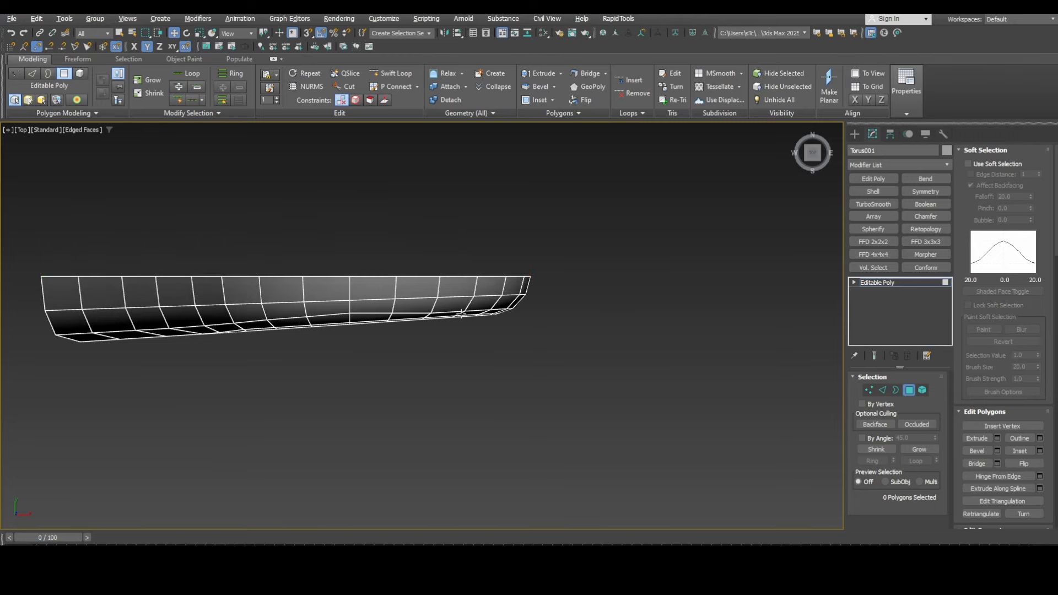
Step: Move the outer side vertex where the ring meets the nozzle slightly inward along Y
scroll(670, 335, up, 6)
key(1)
click(199, 335)
scroll(258, 358, up, 4)
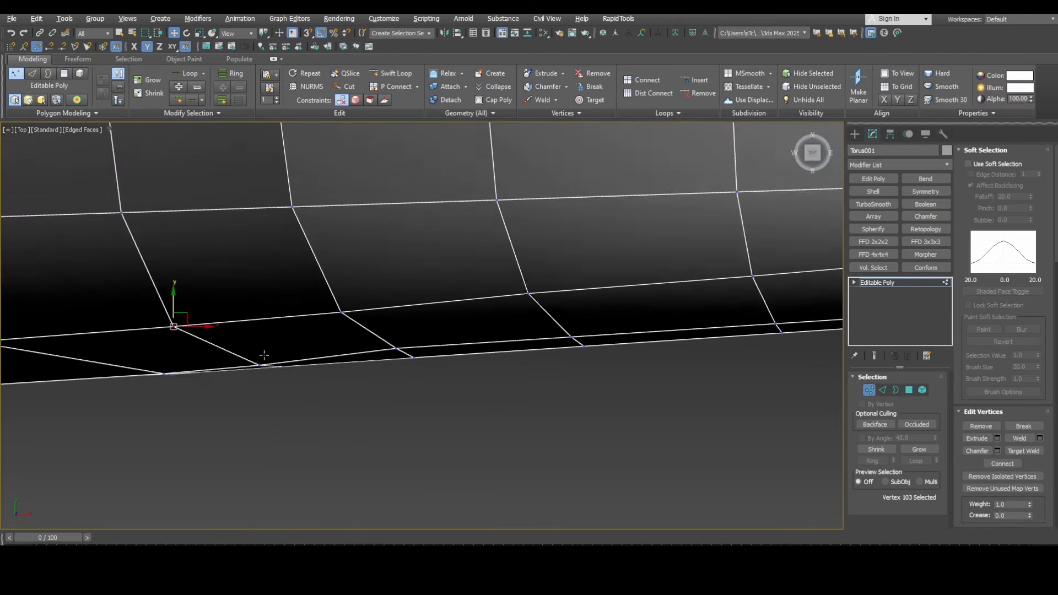
key(shift+x)
middle_drag(266, 365, 337, 361)
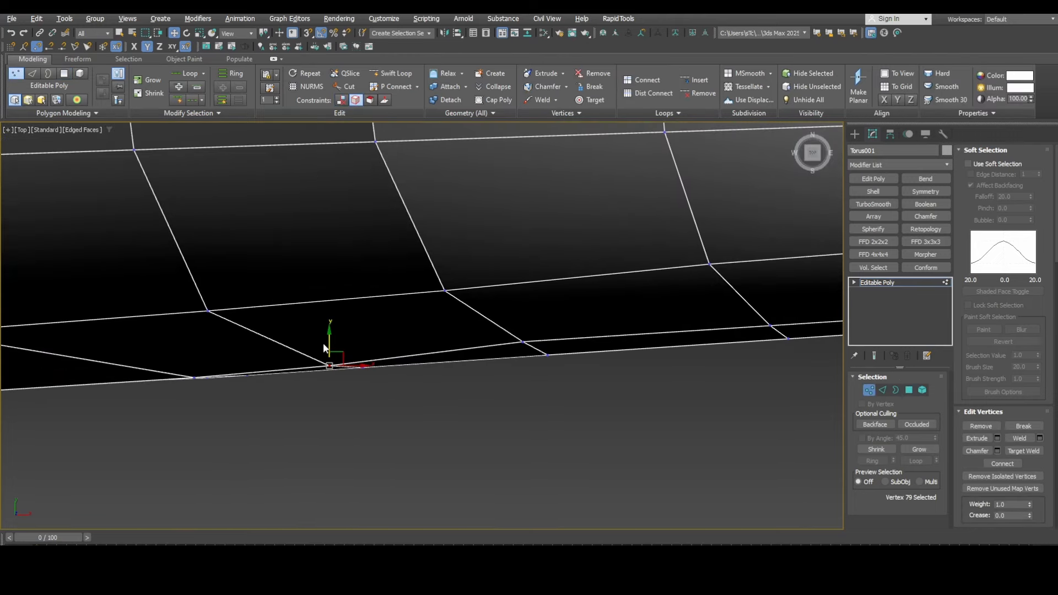
drag(329, 343, 325, 337)
Step: Select only the next side vertex toward the nozzle, deselecting stray vertices behind it, and move it slightly inward along Y
middle_drag(259, 357, 424, 330)
drag(342, 334, 365, 358)
key(alt+w)
key(alt+w)
middle_drag(564, 385, 594, 381)
alt+drag(524, 345, 437, 389)
scroll(554, 332, up, 4)
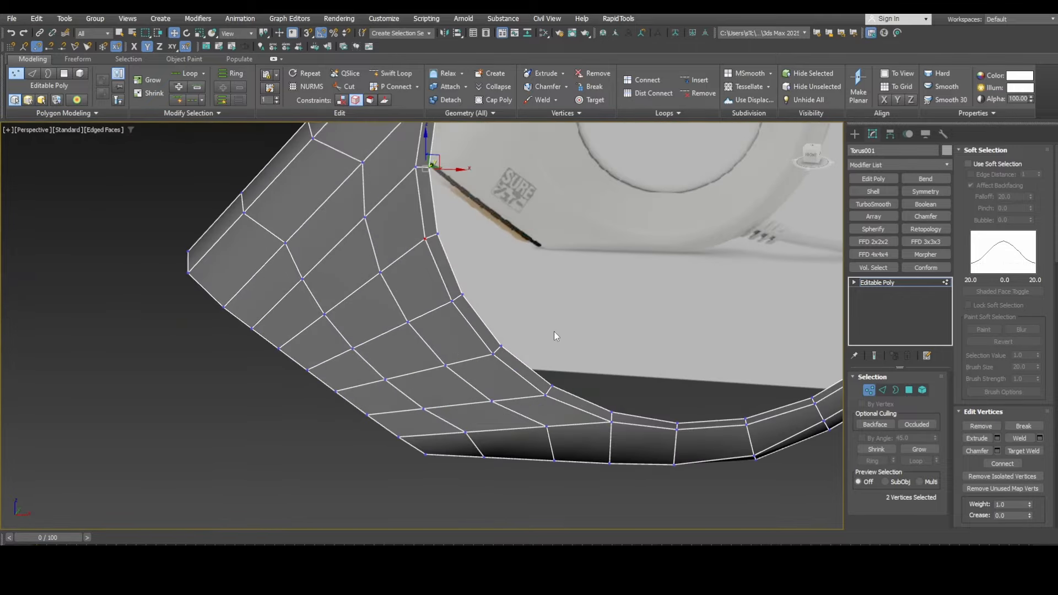
alt+middle_drag(551, 335, 579, 335)
middle_drag(579, 335, 645, 401)
alt+drag(532, 305, 435, 350)
key(alt+w)
middle_click(111, 259)
key(alt+w)
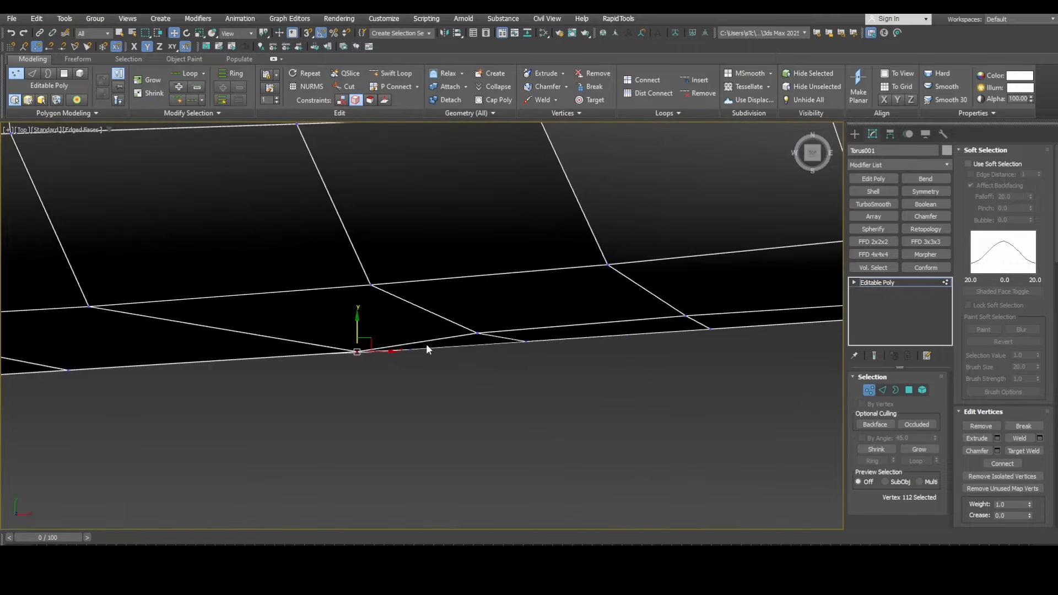
key(alt+w)
key(alt+w)
middle_drag(612, 345, 759, 446)
key(alt+w)
middle_click(360, 316)
key(alt+w)
drag(358, 324, 357, 320)
Step: Select the row of four side vertices running to the nozzle opening, excluding the stray one, and move them slightly inward along Y
middle_drag(212, 361, 446, 341)
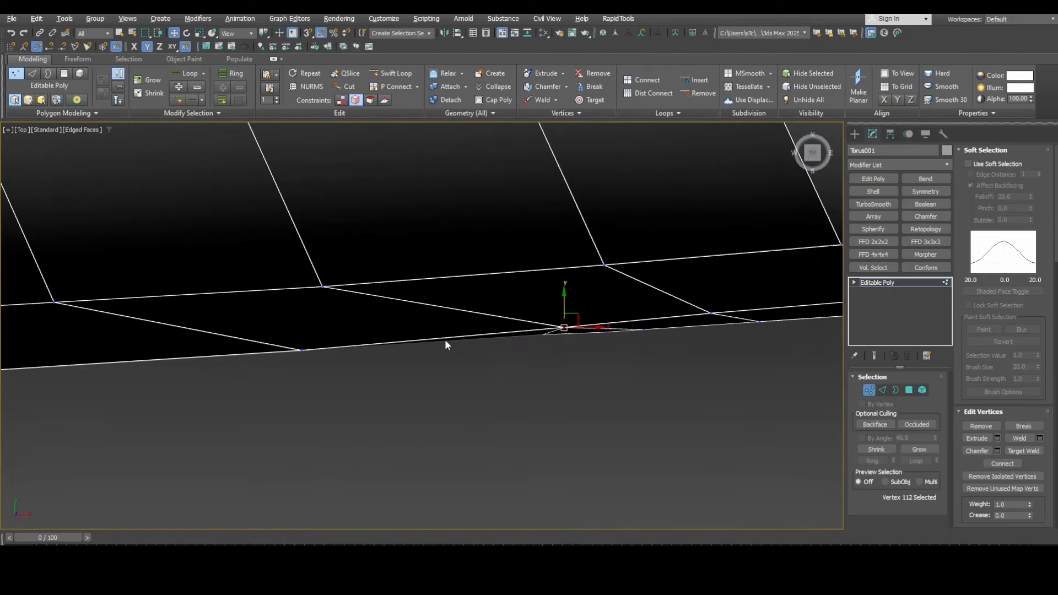
drag(310, 334, 293, 362)
key(alt+w)
middle_drag(690, 434, 655, 371)
alt+middle_drag(654, 371, 579, 375)
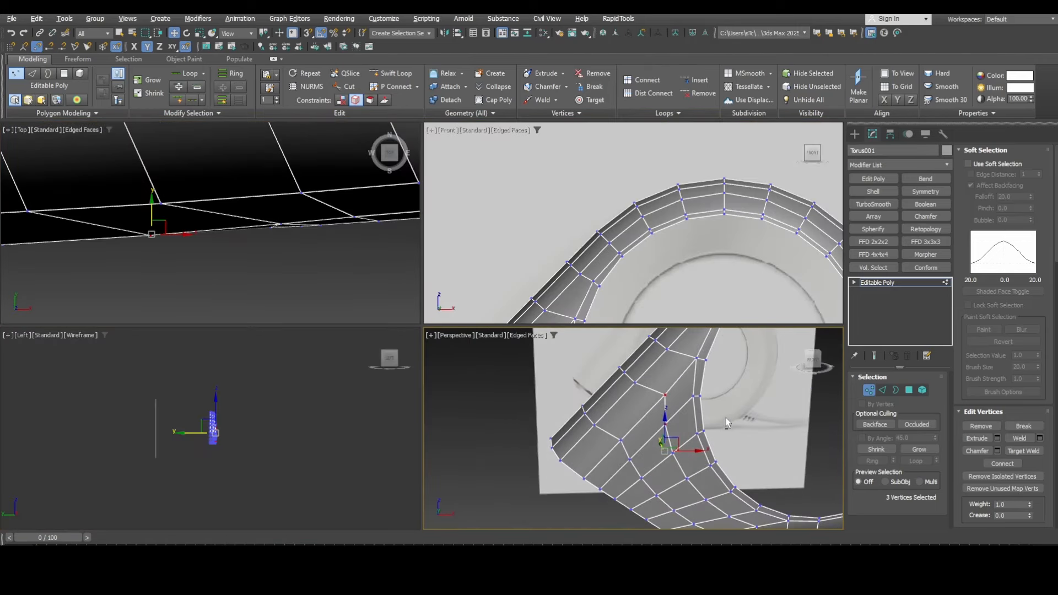
alt+click(665, 426)
ctrl+click(621, 440)
ctrl+click(583, 479)
middle_click(193, 220)
key(alt+w)
scroll(193, 287, down, 3)
middle_drag(194, 309, 457, 308)
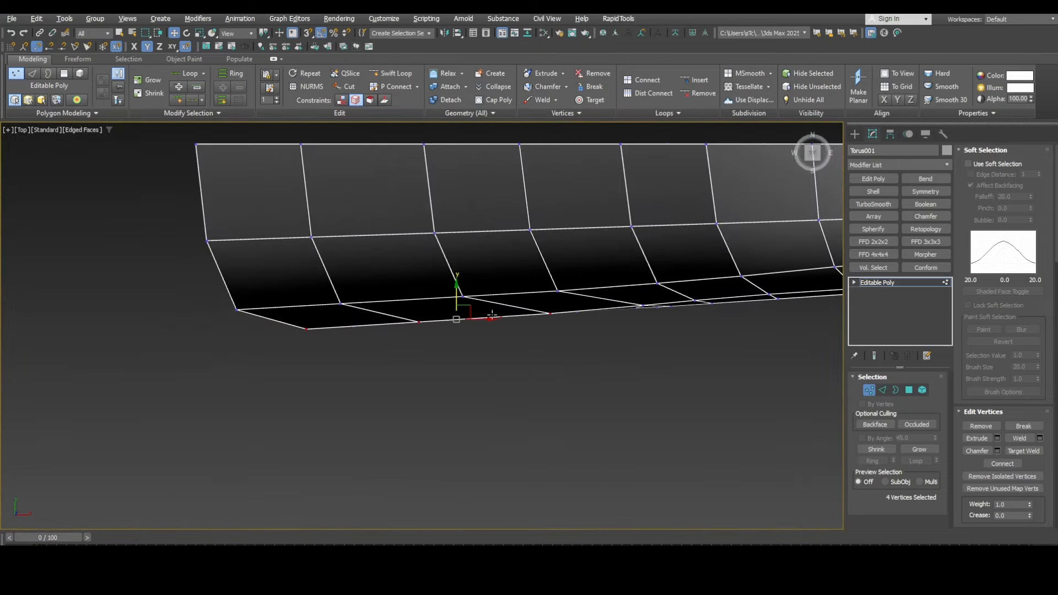
scroll(456, 308, up, 2)
drag(461, 306, 460, 297)
Step: Examine the side edge flow along the nozzle and ring in the top and perspective views
middle_drag(681, 330, 409, 340)
key(alt+w)
key(alt+w)
scroll(546, 314, up, 2)
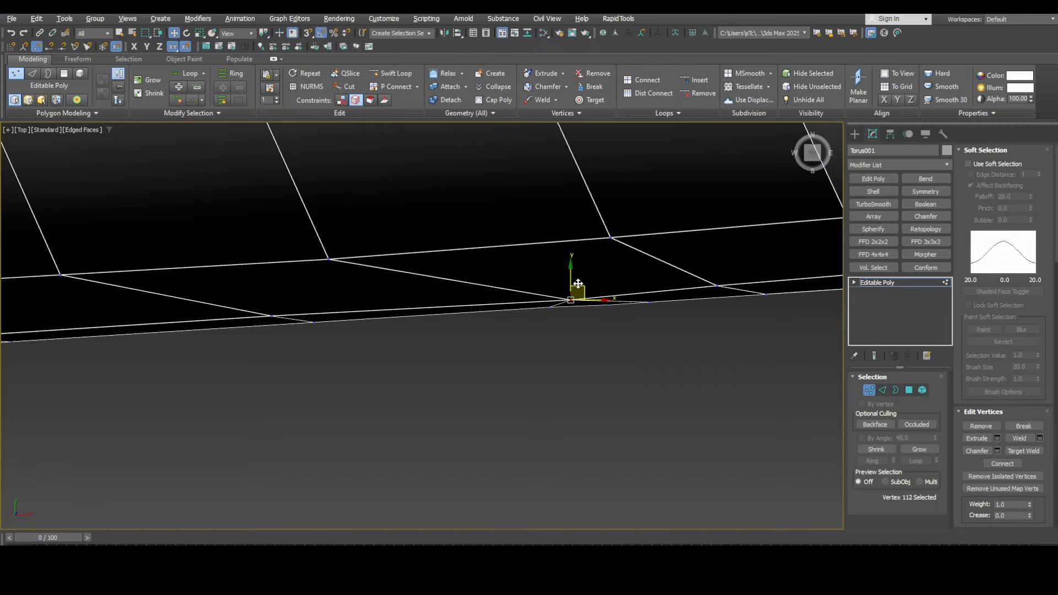
middle_drag(571, 291, 384, 328)
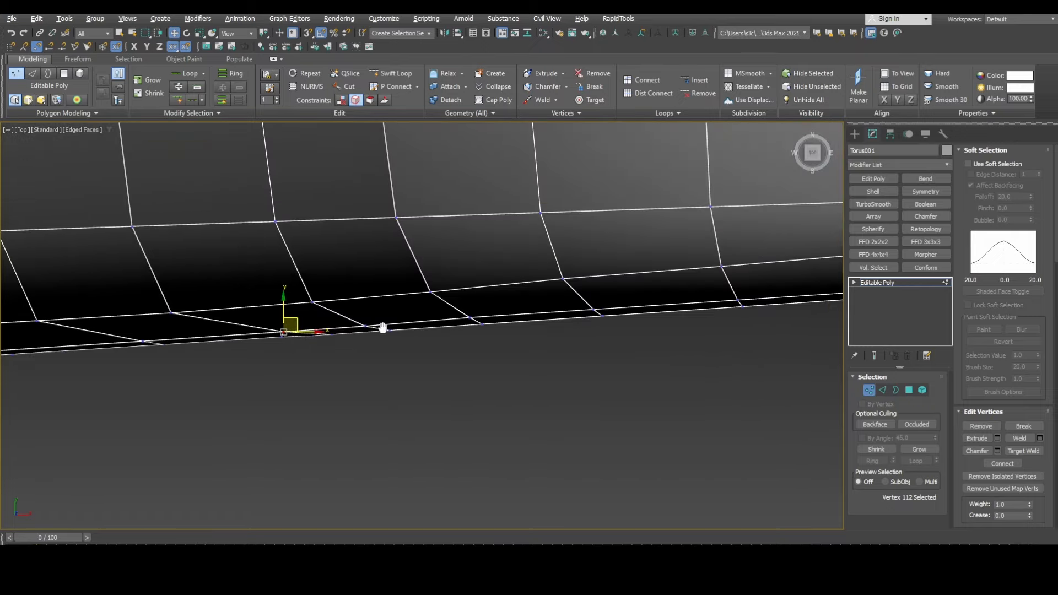
scroll(354, 331, up, 2)
scroll(395, 331, down, 3)
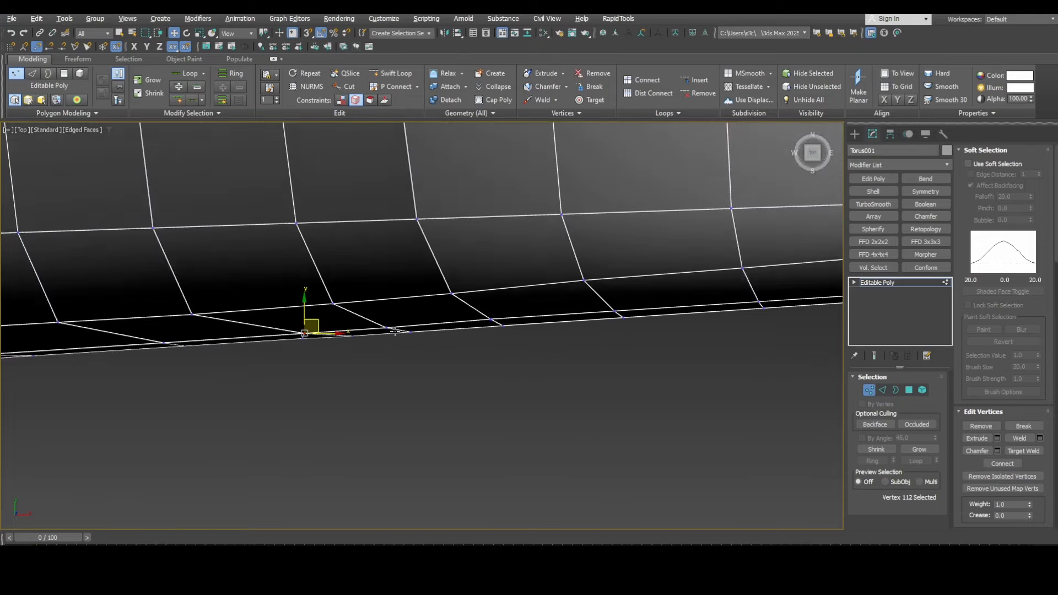
middle_drag(299, 358, 134, 357)
scroll(727, 373, down, 2)
middle_drag(727, 373, 472, 373)
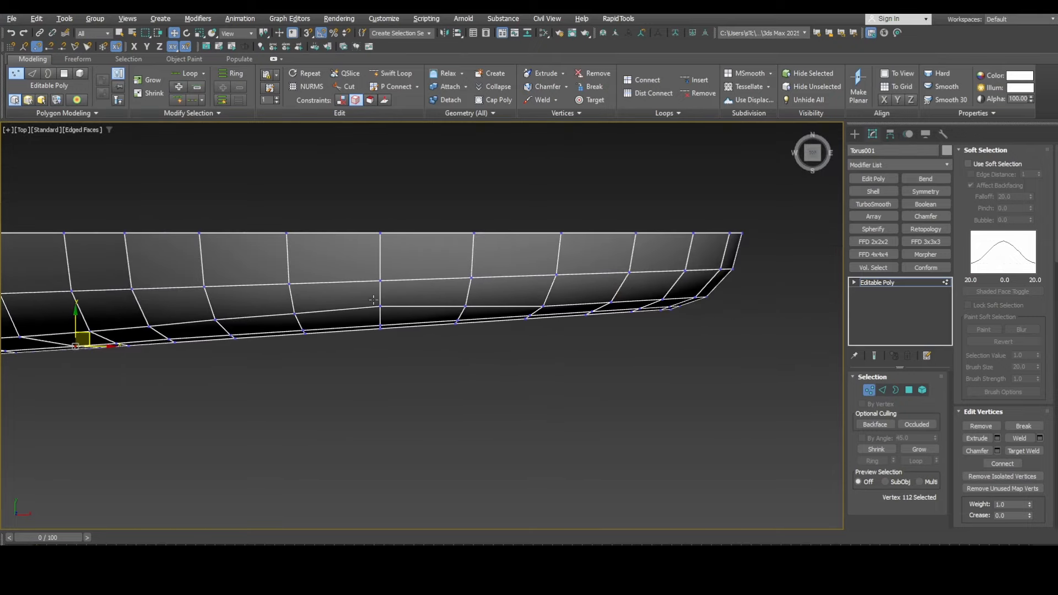
middle_drag(236, 321, 438, 326)
key(alt+w)
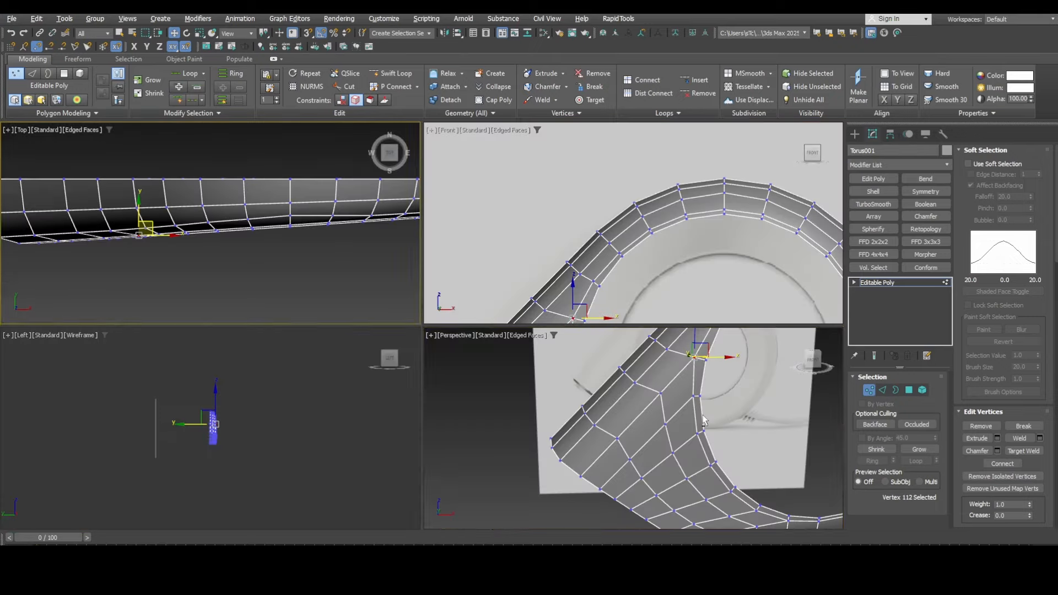
middle_click(702, 415)
key(alt+w)
middle_drag(753, 243, 431, 404)
scroll(432, 404, down, 4)
Step: Select the four outer polygons just past the ring's top centre, on the side away from the nozzle
click(909, 390)
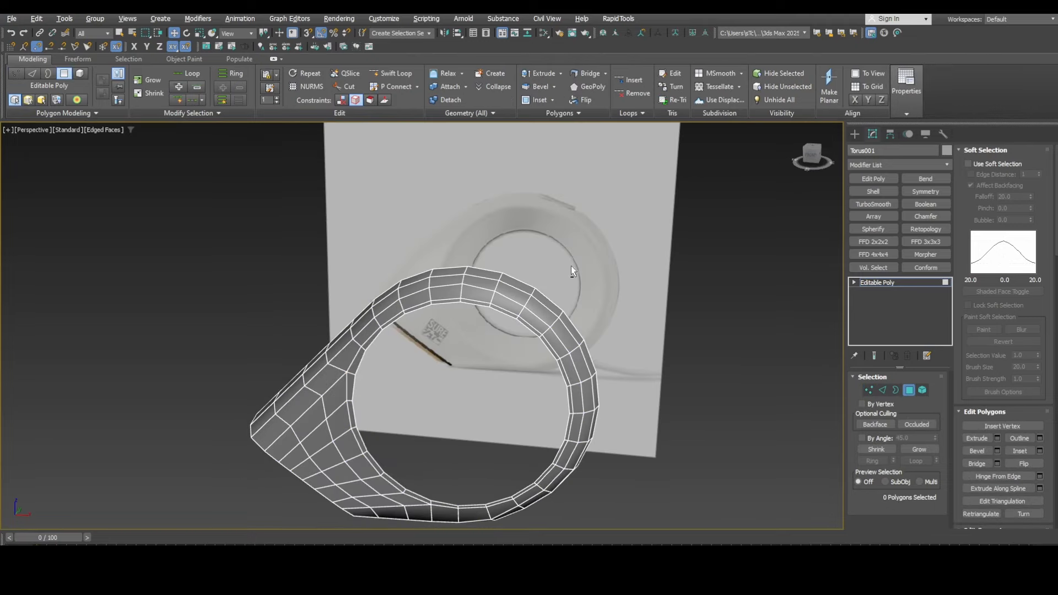
key(f)
scroll(682, 274, up, 5)
drag(719, 257, 722, 265)
key(alt+w)
middle_click(708, 425)
key(alt+w)
key(alt+w)
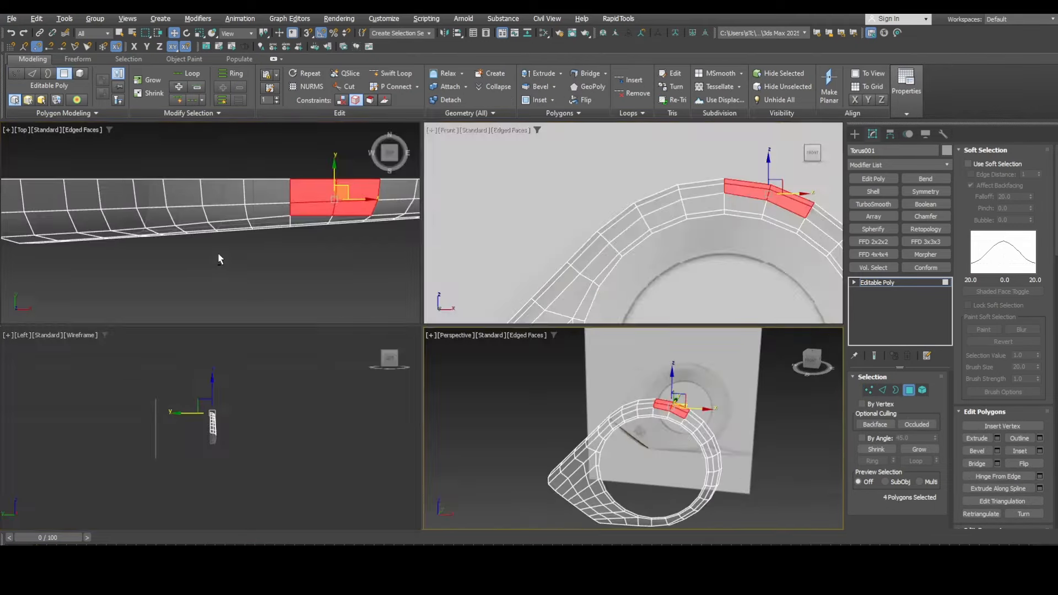
middle_click(220, 258)
key(alt+w)
key(alt+w)
middle_click(683, 430)
key(alt+w)
scroll(506, 304, up, 5)
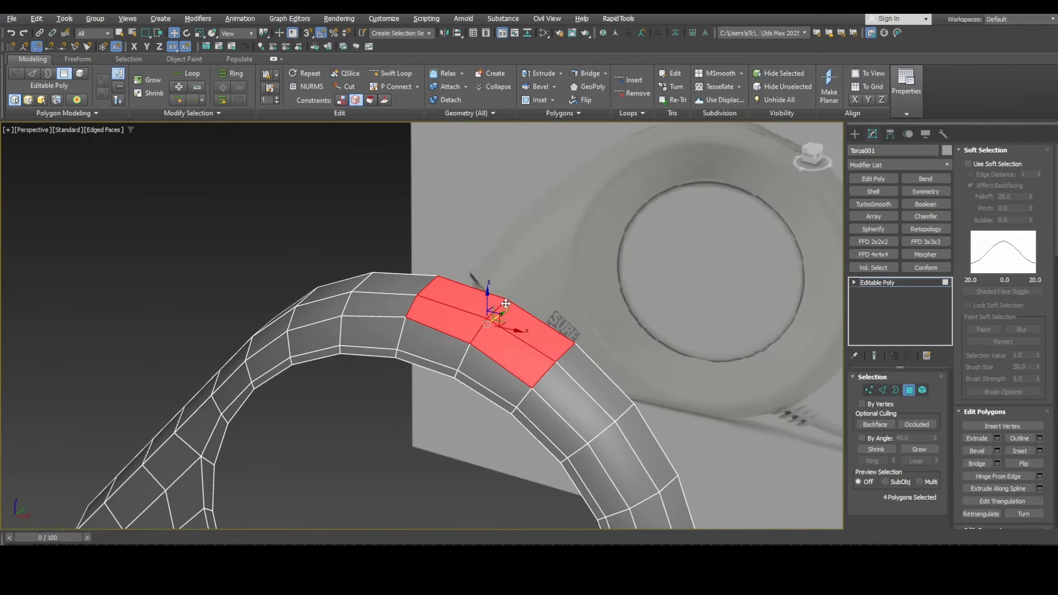
Step: Mirror the half ring with a Symmetry modifier on the Z axis and convert the result to an Editable Poly
click(909, 389)
click(926, 192)
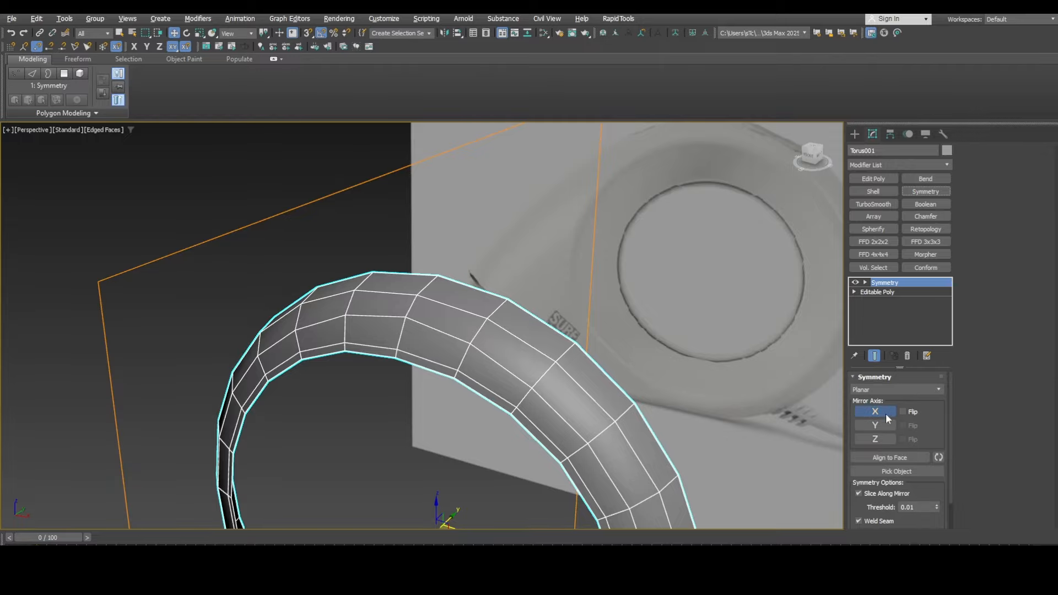
click(876, 440)
right_click(736, 266)
mouse_move(783, 405)
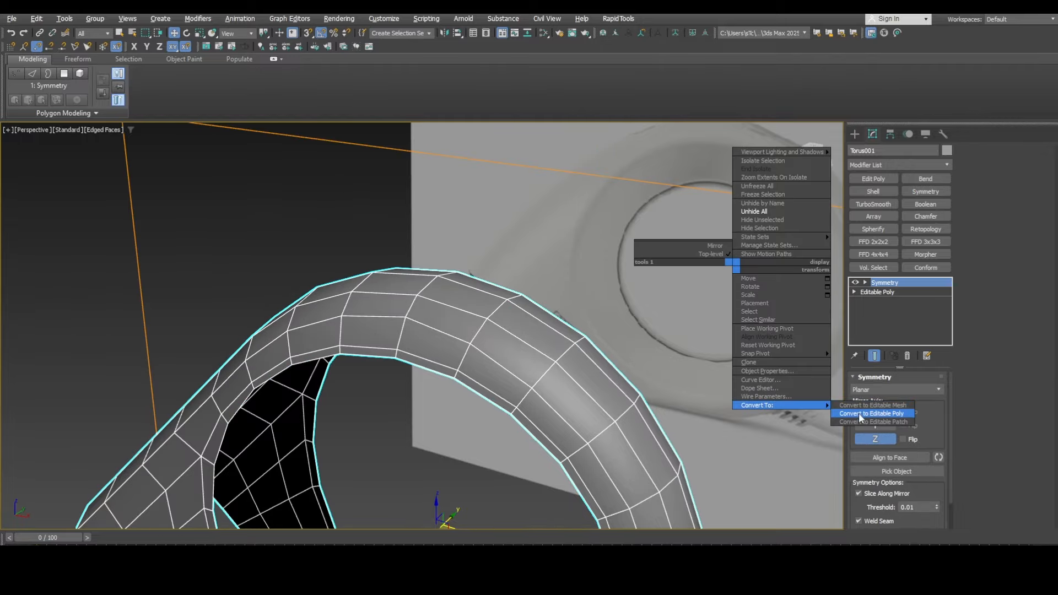
click(859, 416)
Step: Inset the eight selected polygons on the ring's top by 0.5
key(4)
mouse_move(574, 333)
alt+middle_down()
mouse_move(557, 381)
mouse_move(560, 341)
alt+middle_up()
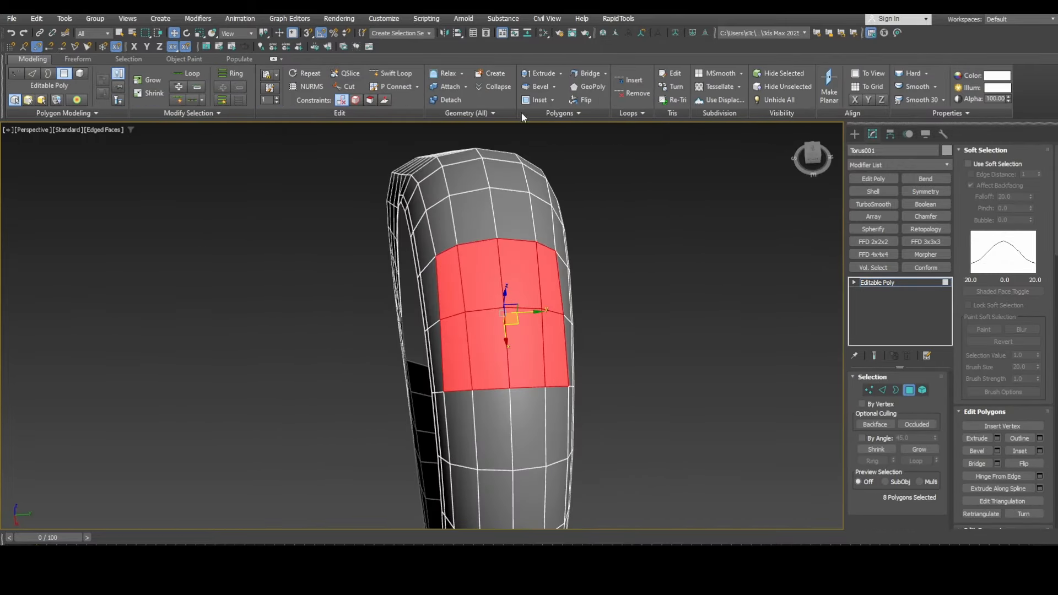
shift+click(535, 100)
scroll(452, 280, up, 3)
alt+middle_drag(452, 276, 429, 339)
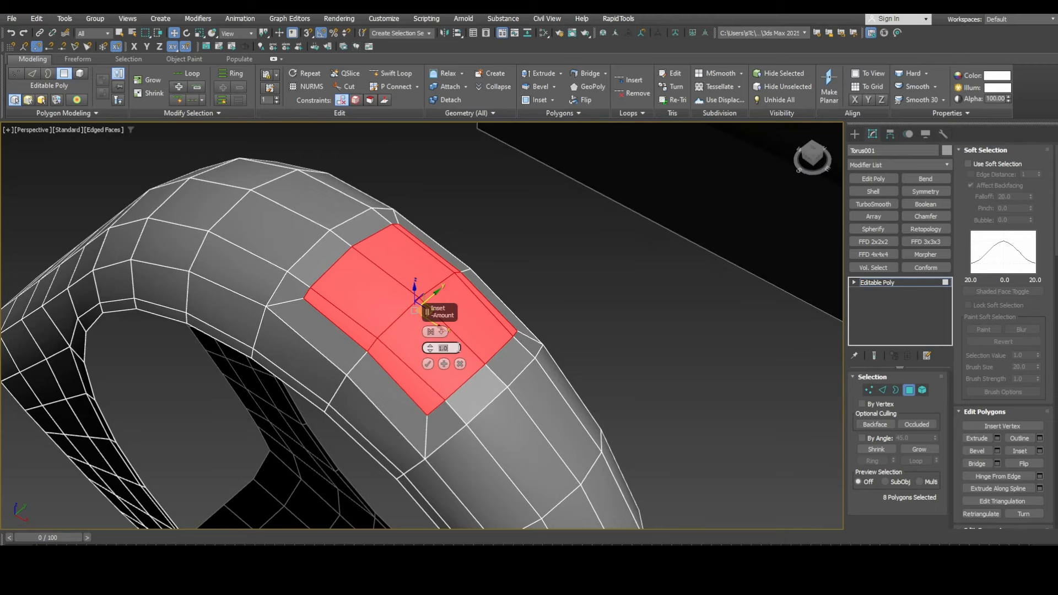
key(Return)
alt+middle_drag(324, 295, 322, 275)
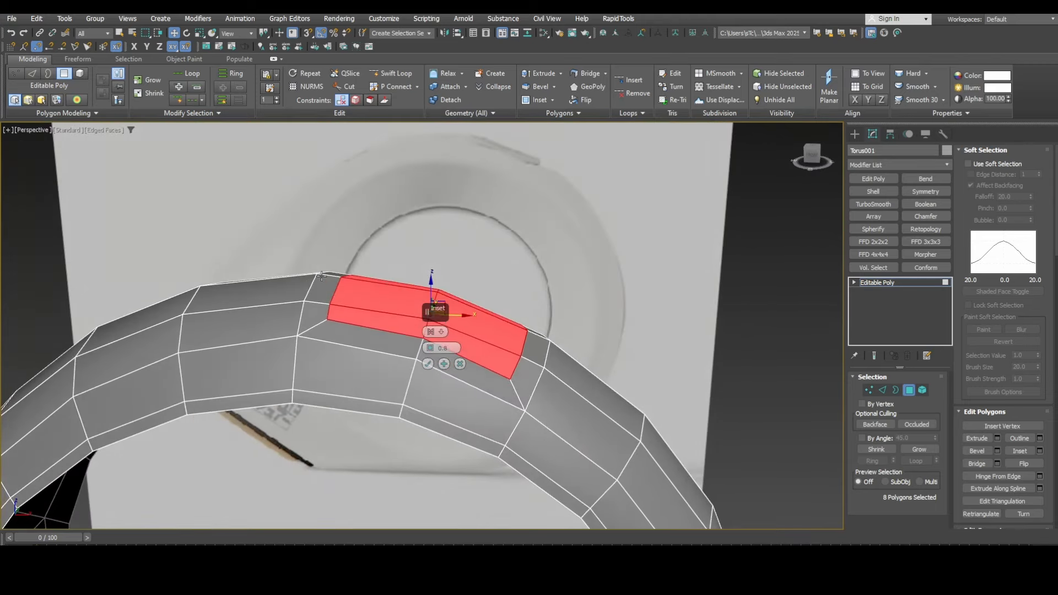
text(0.5)
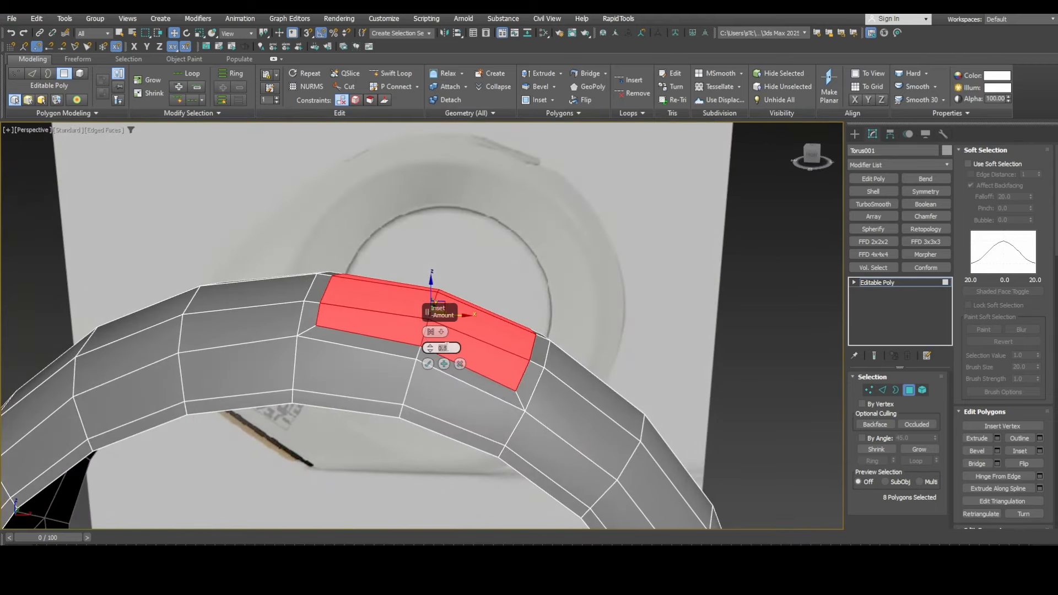
click(429, 364)
Step: Detach the inset polygons from the ring as the separate object Object001
key(alt+d)
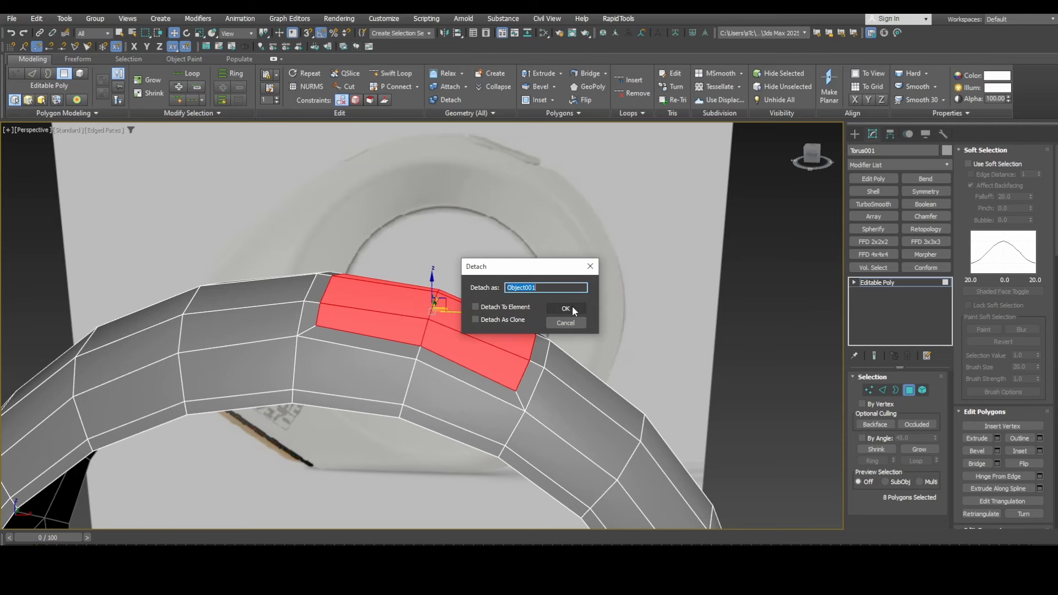
click(572, 307)
click(906, 389)
Step: Isolate the ring, select the opening's border and extrude it inward along local Z to form recess walls
key(alt+q)
alt+middle_drag(456, 412, 491, 419)
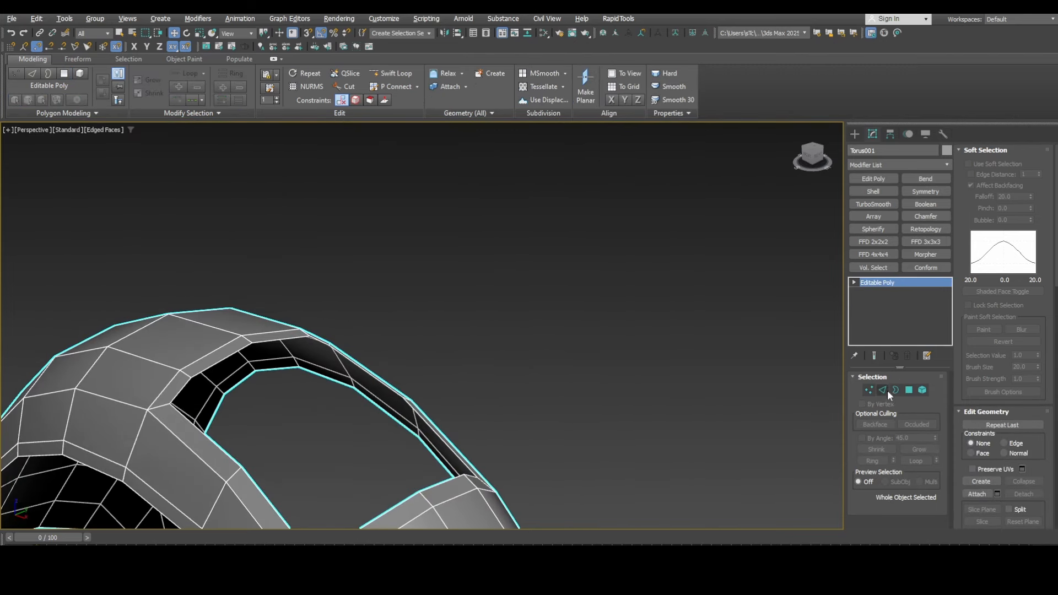
click(894, 390)
click(415, 414)
middle_drag(398, 429, 480, 271)
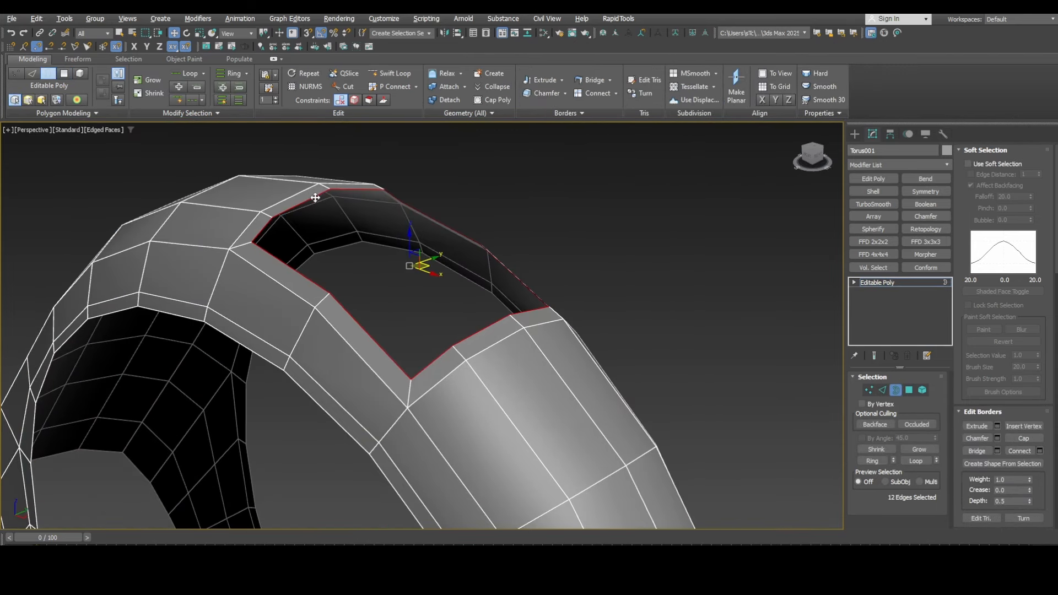
click(244, 33)
click(237, 78)
alt+middle_drag(448, 319, 401, 233)
shift+drag(424, 240, 420, 256)
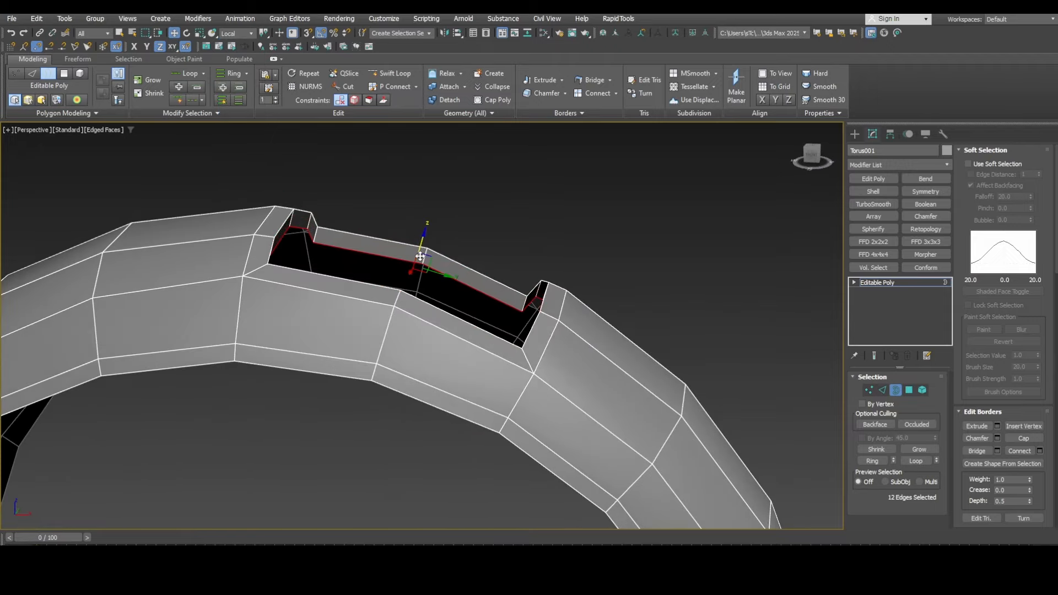
Step: Insert a supporting edge loop with Swift Loop around the recess walls near the opening's outer rim
alt+middle_drag(424, 283, 388, 303)
key(alt+1)
scroll(340, 221, up, 3)
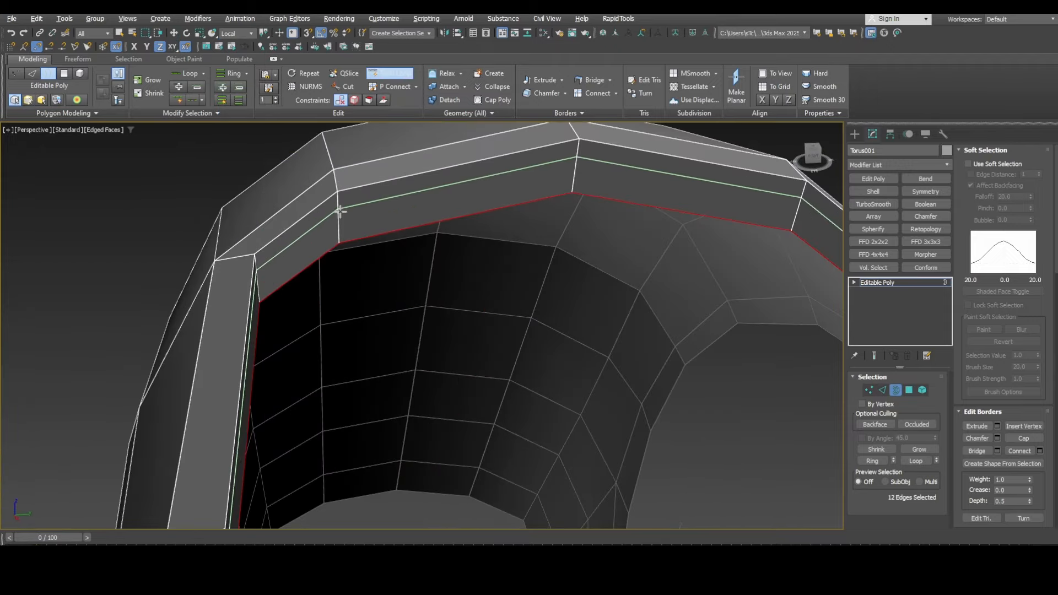
click(342, 205)
key(2)
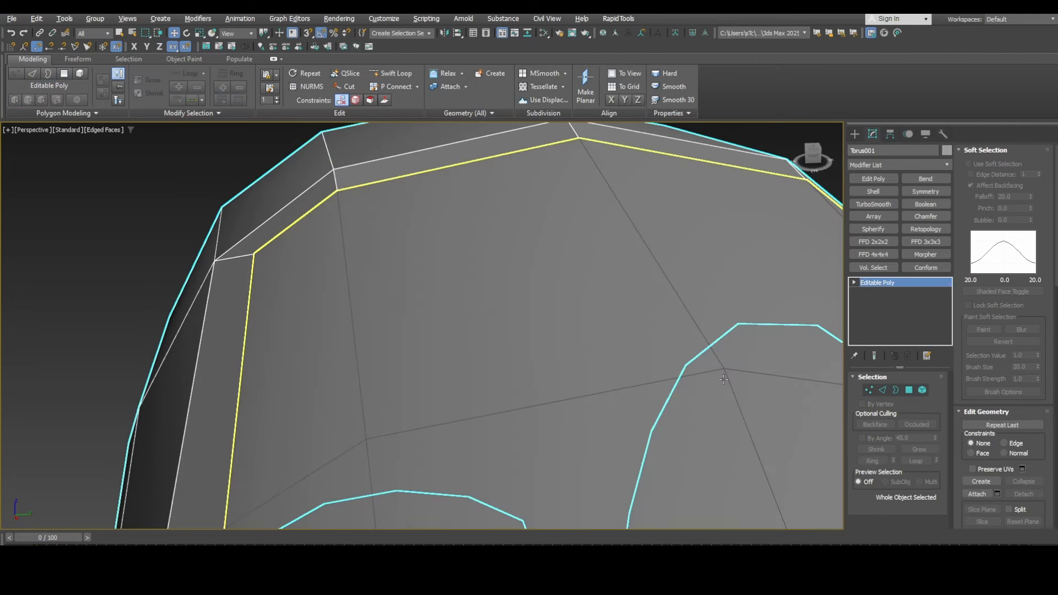
Step: Select the detached panel's open border, isolate the panel and extrude the border inward along local Z to form side walls
click(700, 369)
key(3)
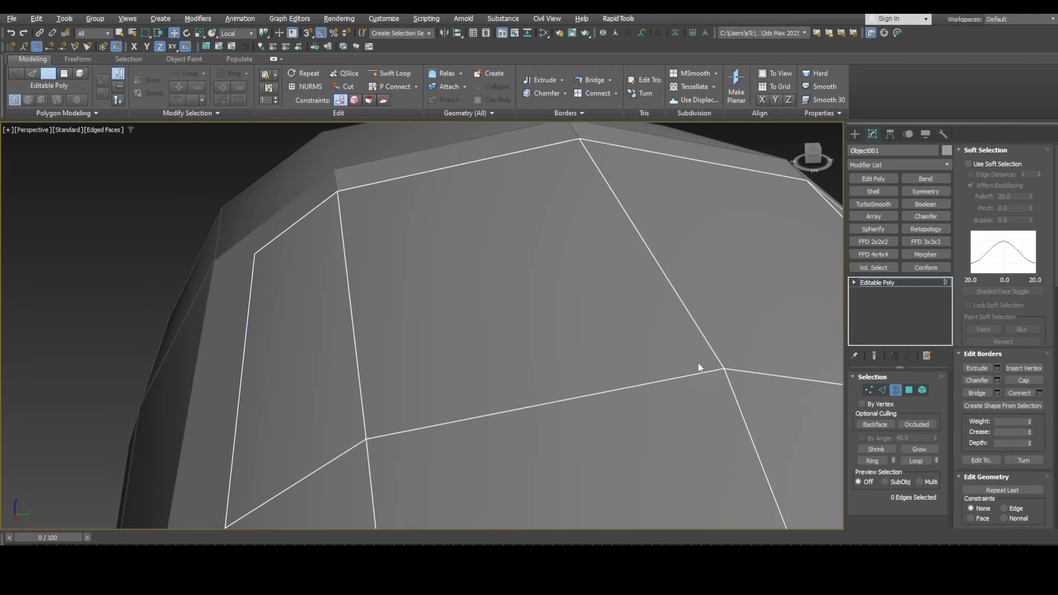
key(ctrl+a)
alt+middle_drag(544, 319, 570, 349)
key(alt+w)
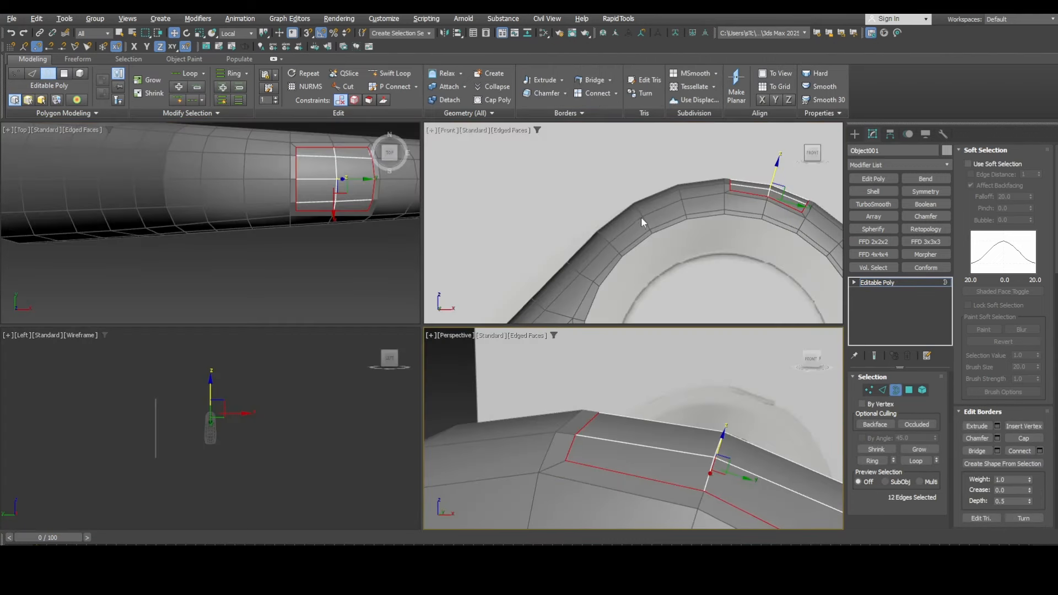
scroll(641, 216, up, 5)
key(alt+w)
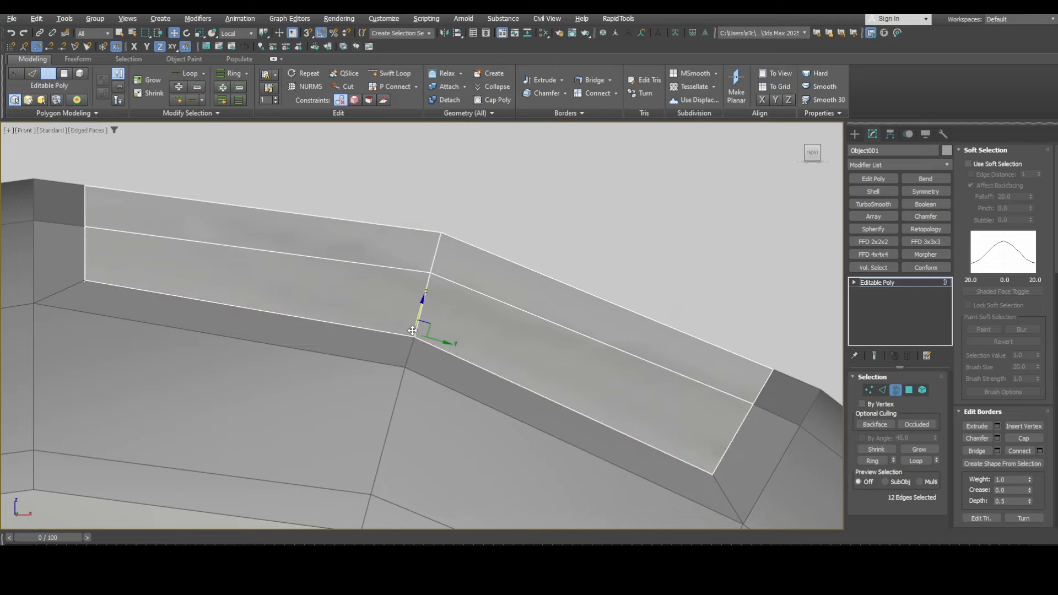
key(alt+w)
middle_click(573, 386)
key(alt+w)
alt+middle_drag(607, 399, 600, 391)
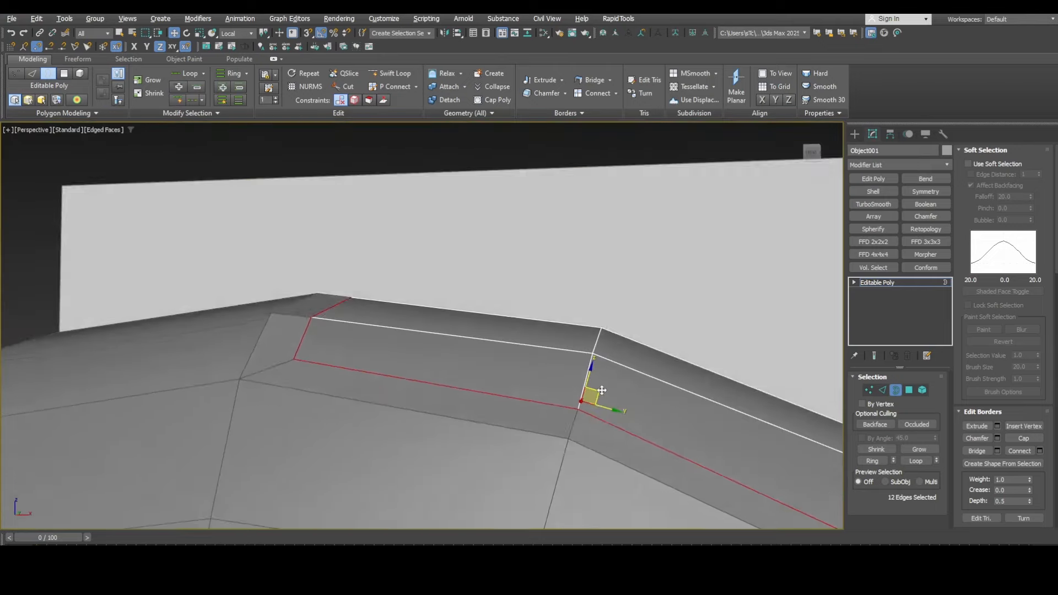
key(alt+q)
shift+drag(589, 375, 580, 403)
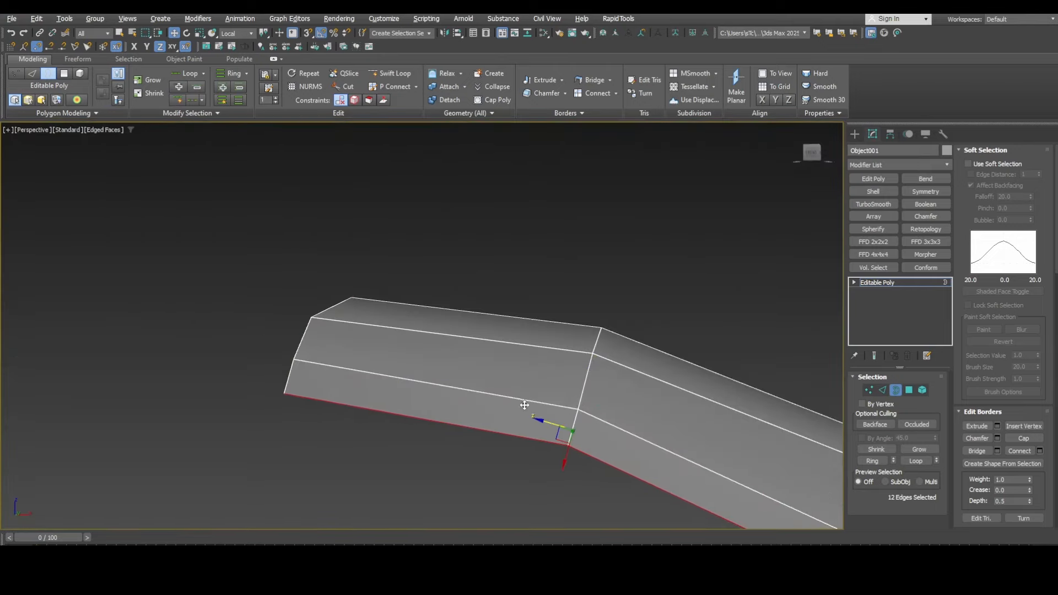
Step: Insert a supporting edge loop around the detached panel's side walls with Swift Loop and end isolation
alt+middle_drag(524, 407, 673, 380)
key(alt+1)
click(670, 386)
right_click(718, 308)
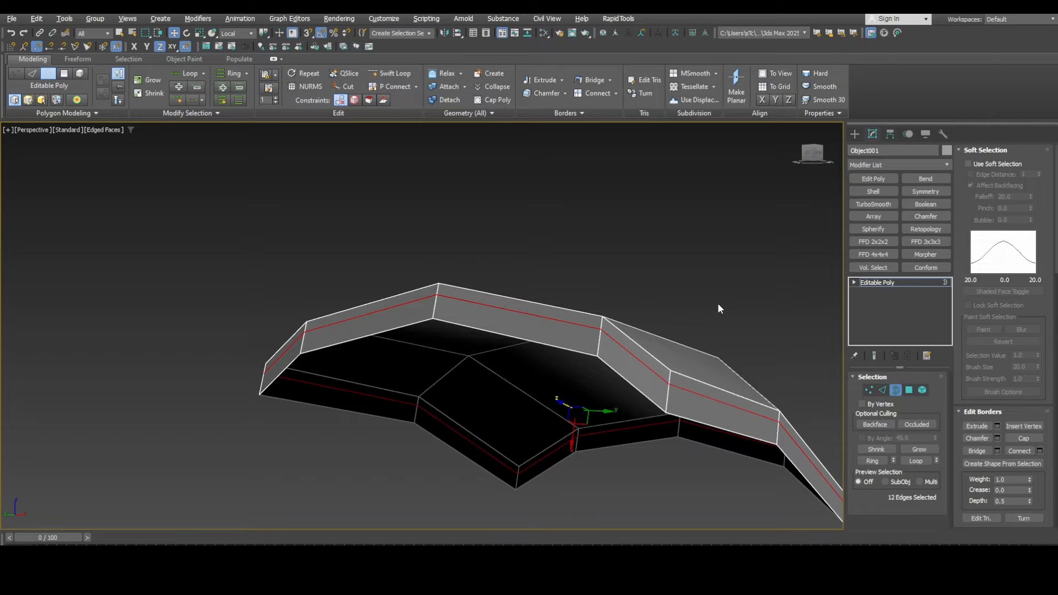
click(895, 391)
key(alt+q)
Step: Enable NURMS smoothing on the ring and raise its iterations by one
alt+middle_drag(551, 359, 463, 330)
alt+middle_drag(463, 331, 606, 421)
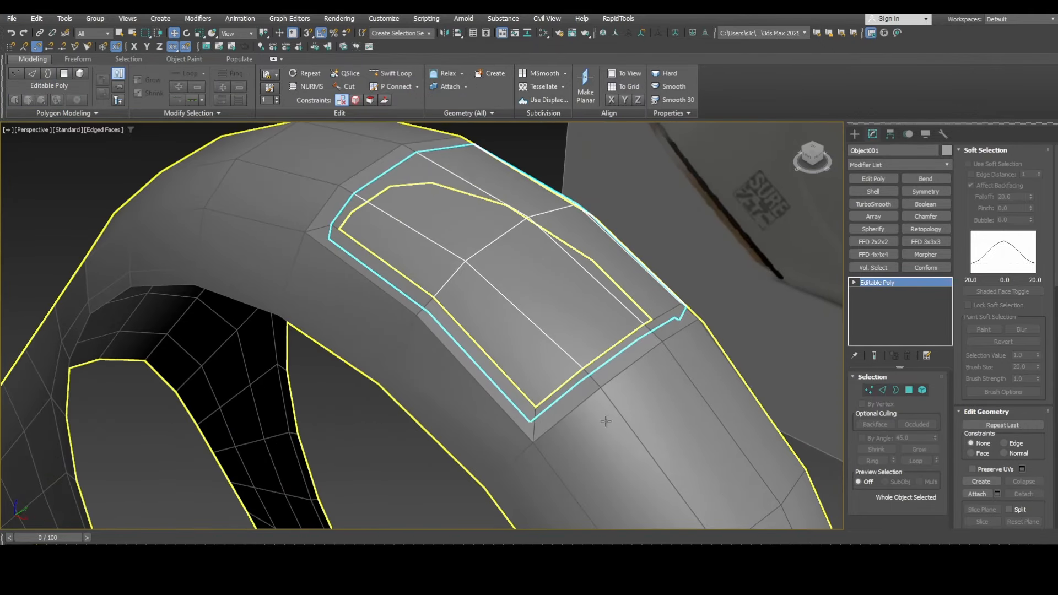
click(614, 423)
click(308, 87)
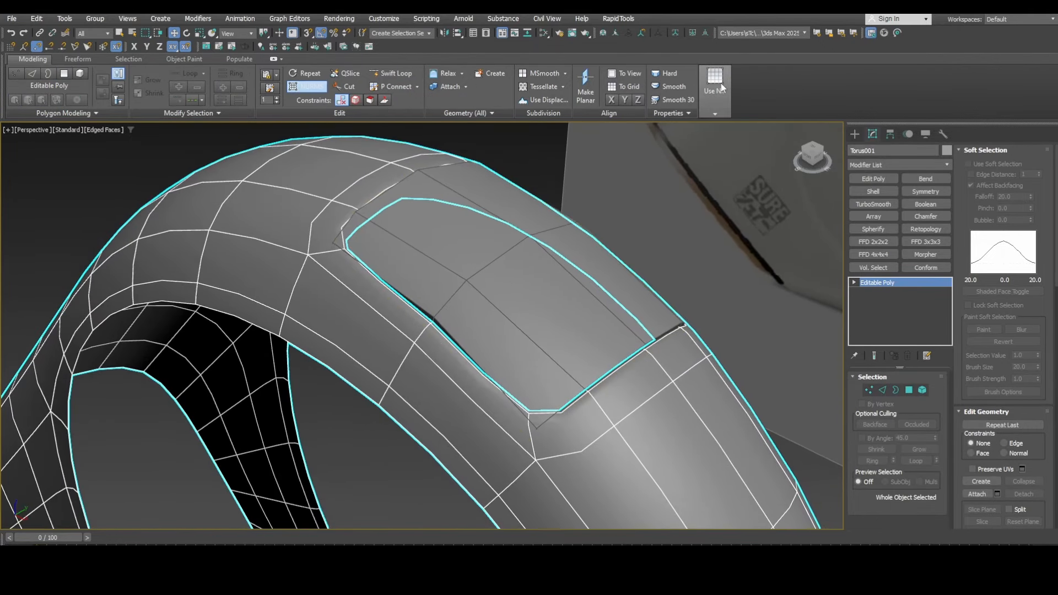
click(715, 114)
click(771, 124)
Step: Enable NURMS smoothing on the detached panel and raise its iterations by one
click(470, 252)
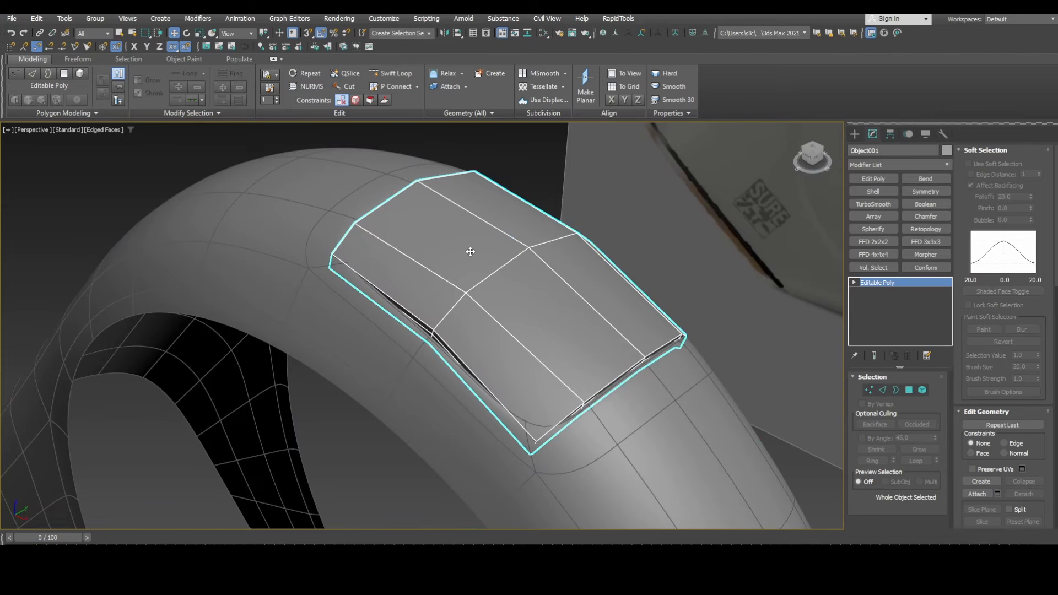
click(320, 86)
click(715, 114)
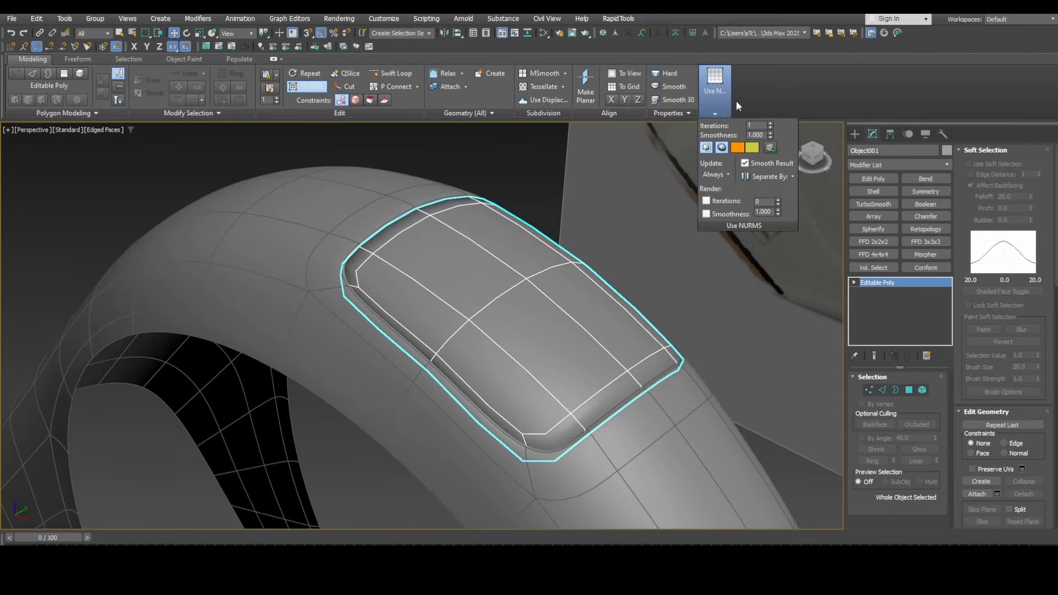
click(771, 124)
key(F4)
mouse_move(528, 307)
middle_down()
mouse_move(516, 307)
mouse_move(553, 307)
mouse_move(525, 331)
mouse_move(518, 305)
middle_up()
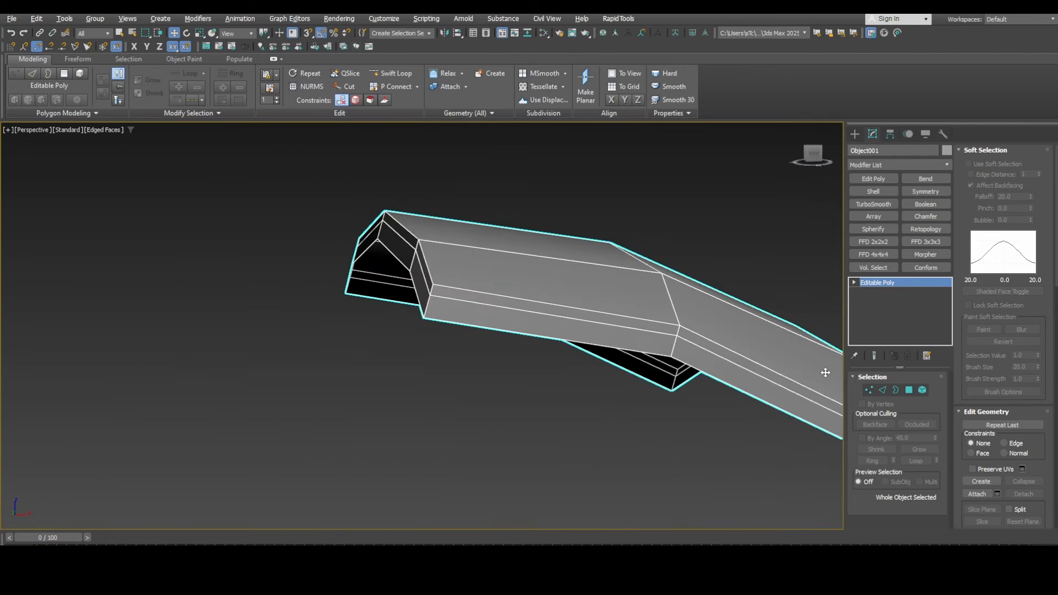
Step: Remove the support loop from the panel's side walls and chamfer the edge loop around its top rim narrowly
click(882, 390)
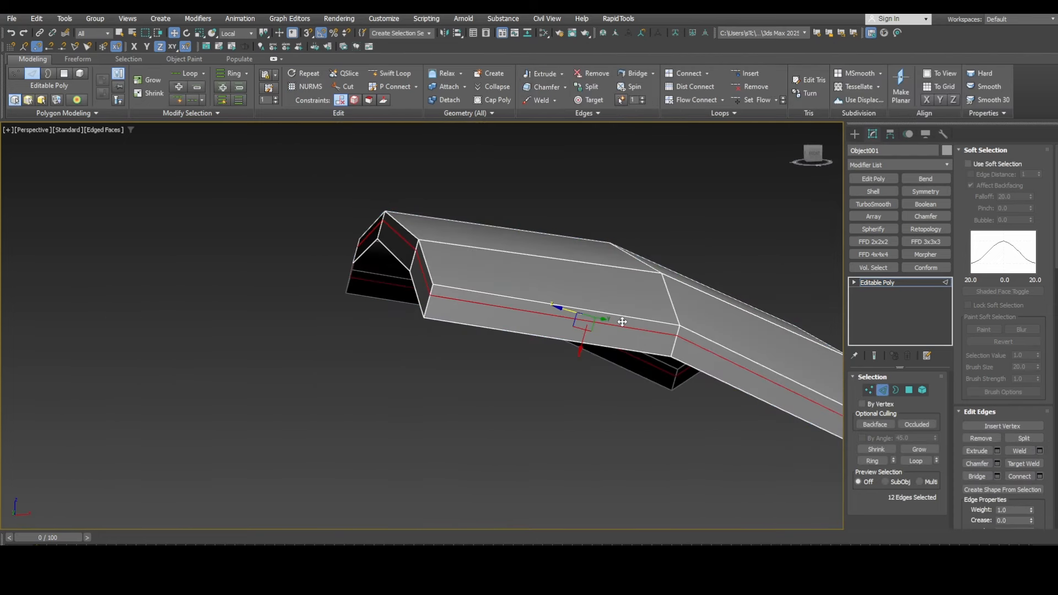
double_click(474, 291)
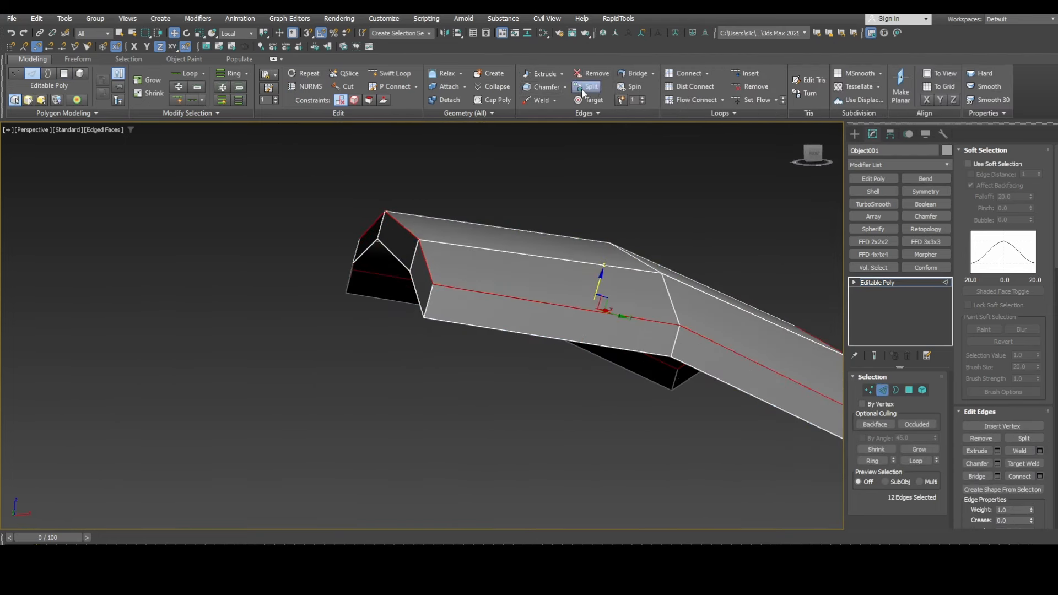
shift+click(545, 86)
click(452, 344)
text(.5)
key(Return)
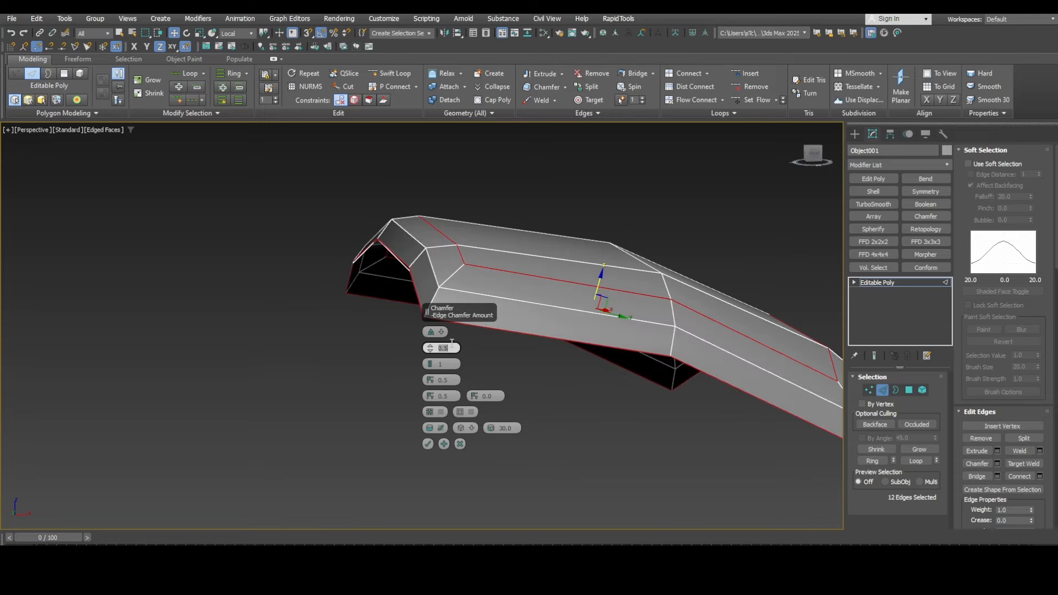
key(Return)
click(428, 443)
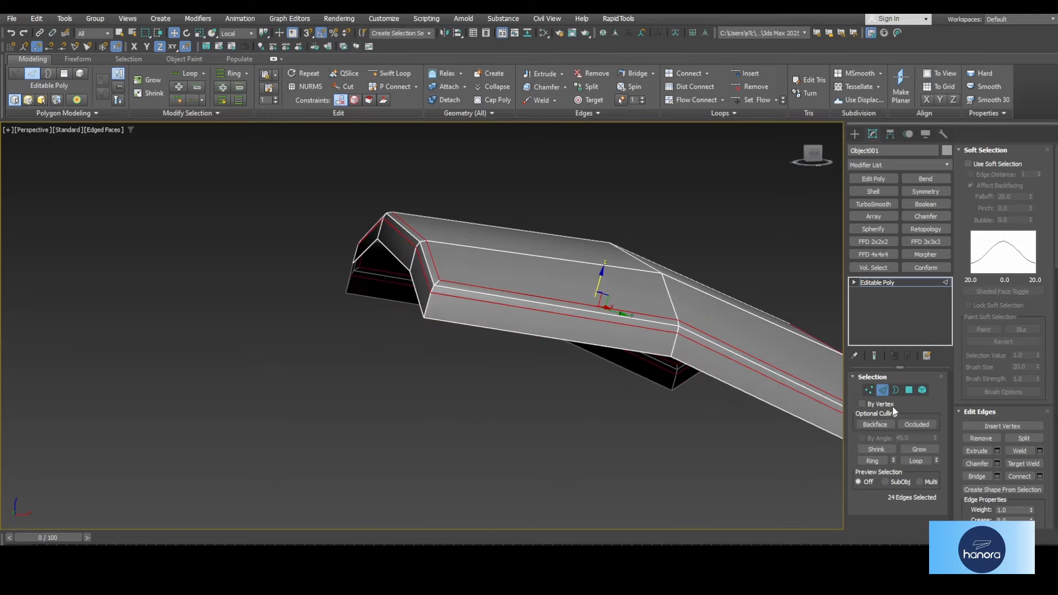
click(883, 390)
key(ctrl+BackSpace)
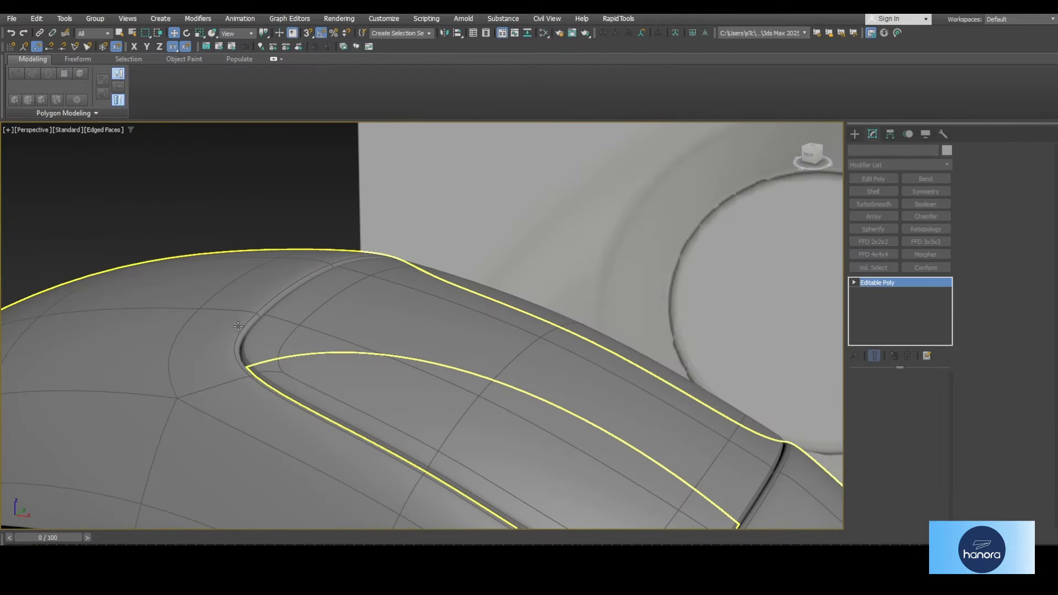
Step: Inspect the smoothed seam between ring and panel without wireframe edges, then turn off NURMS on the ring for edge editing
click(238, 326)
key(F4)
scroll(238, 347, up, 6)
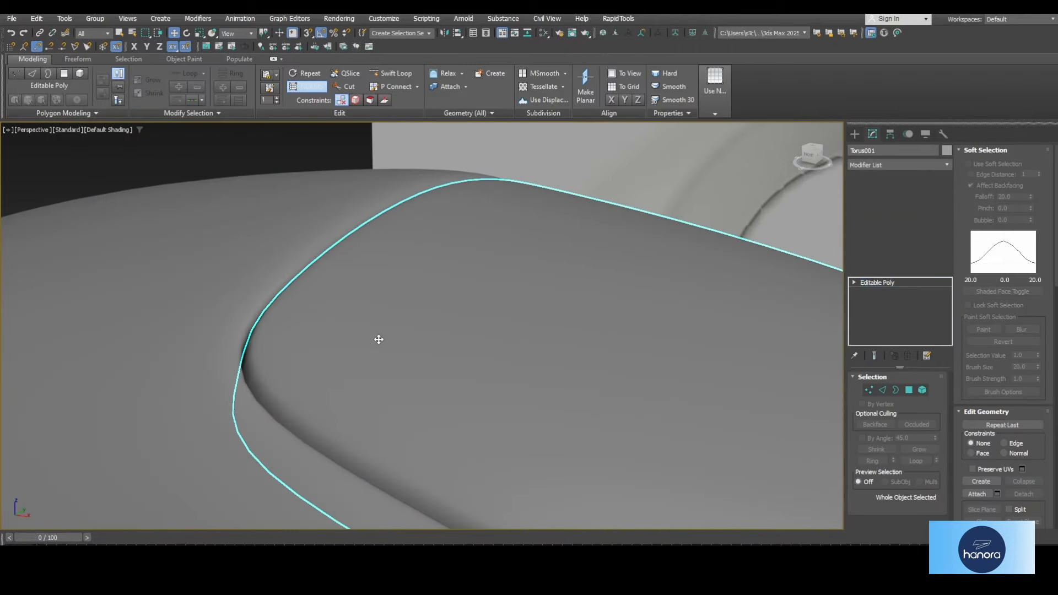
click(298, 221)
key(F4)
click(313, 92)
scroll(342, 198, down, 3)
alt+middle_drag(530, 264, 312, 295)
key(2)
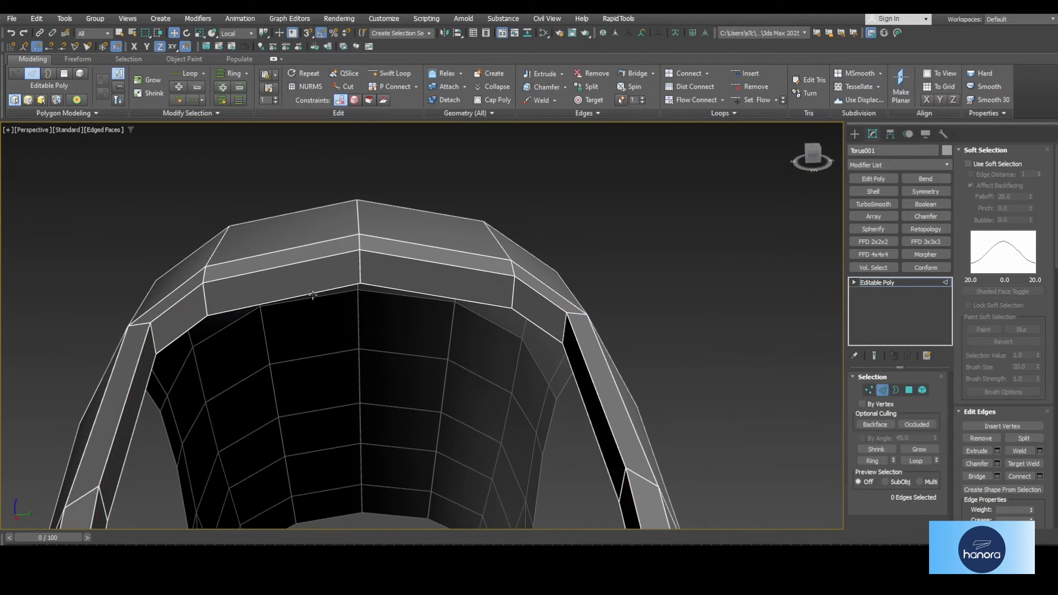
Step: Select the edge loop along the outer rim of the ring's recessed opening and chamfer it by 0.1
click(892, 390)
click(435, 295)
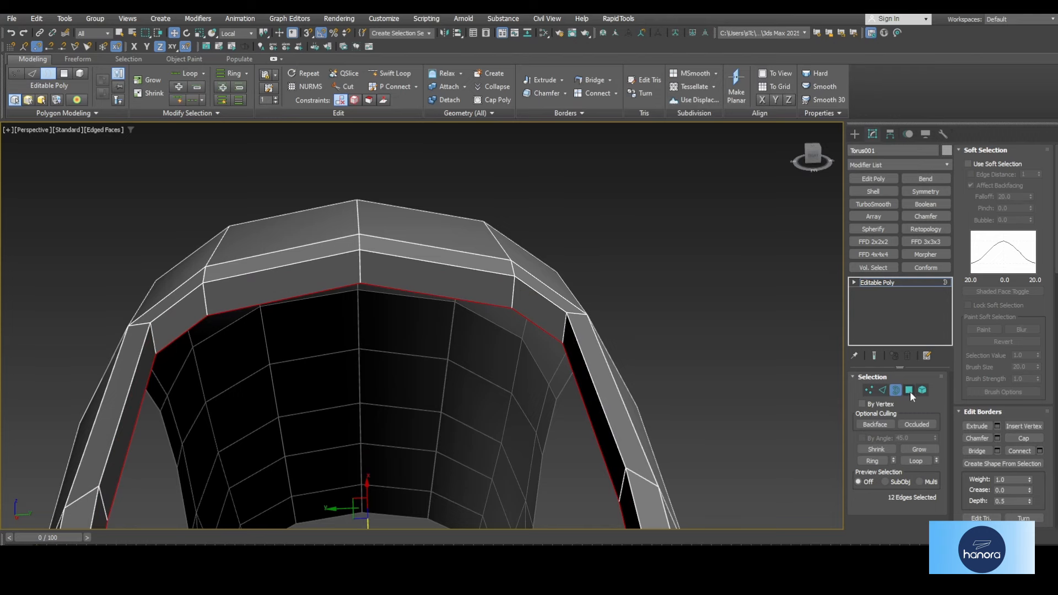
click(910, 390)
click(882, 390)
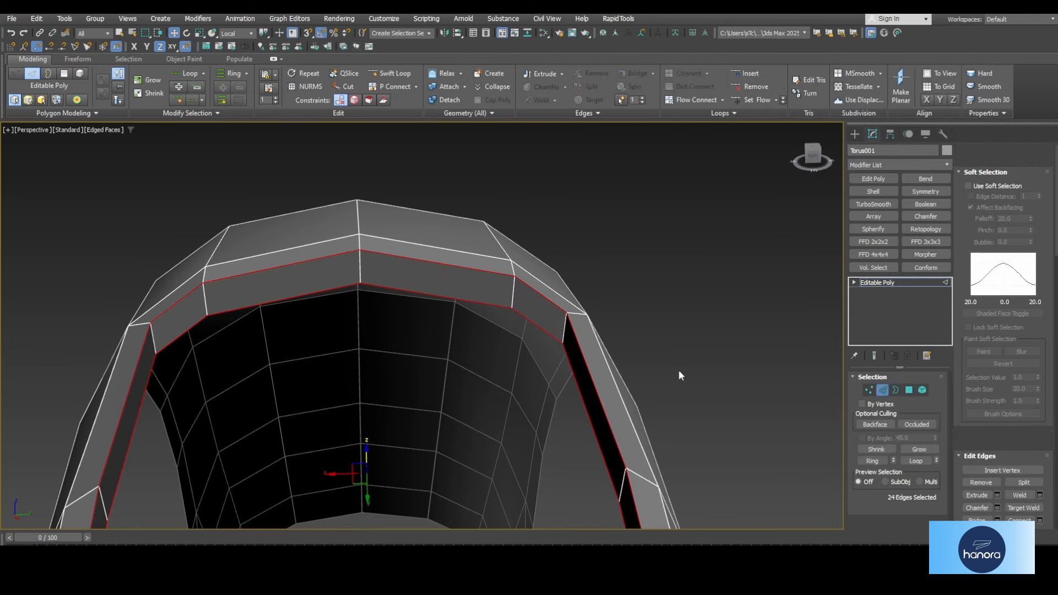
alt+middle_drag(634, 380, 477, 388)
scroll(433, 328, up, 3)
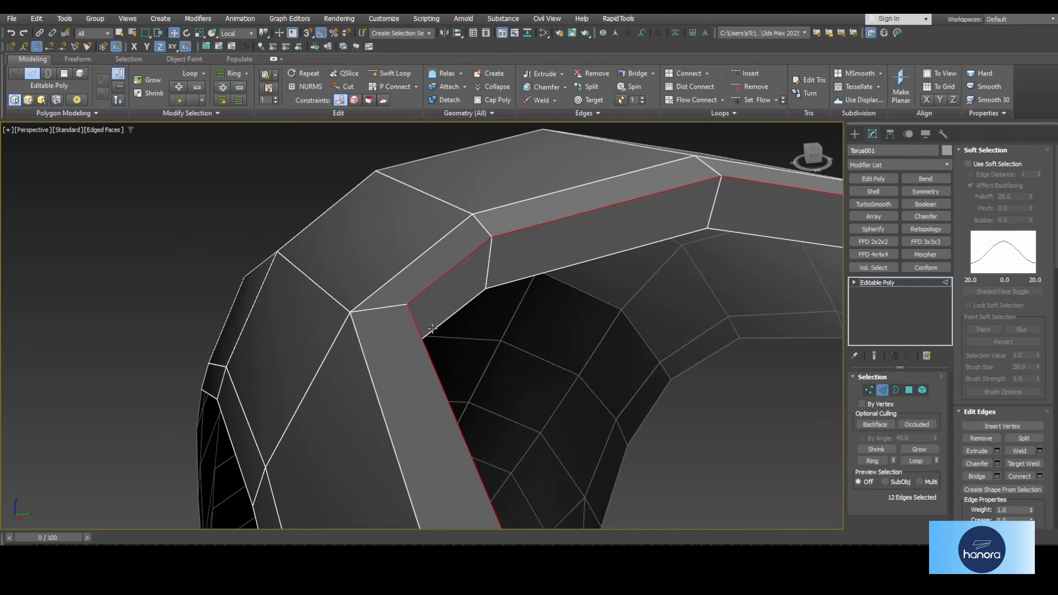
click(547, 87)
text(0.1)
key(Return)
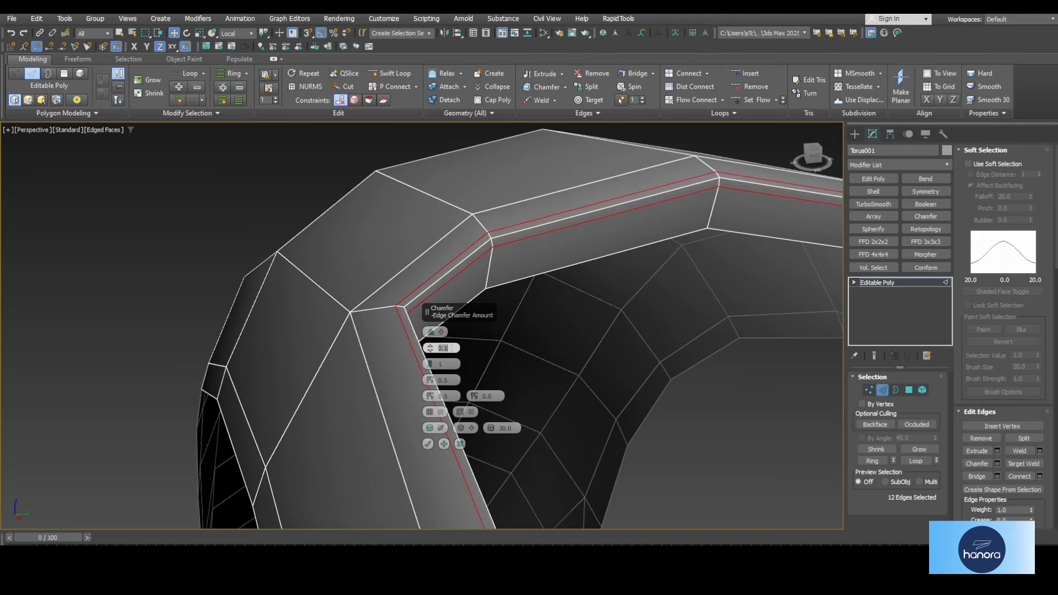
click(429, 445)
click(885, 391)
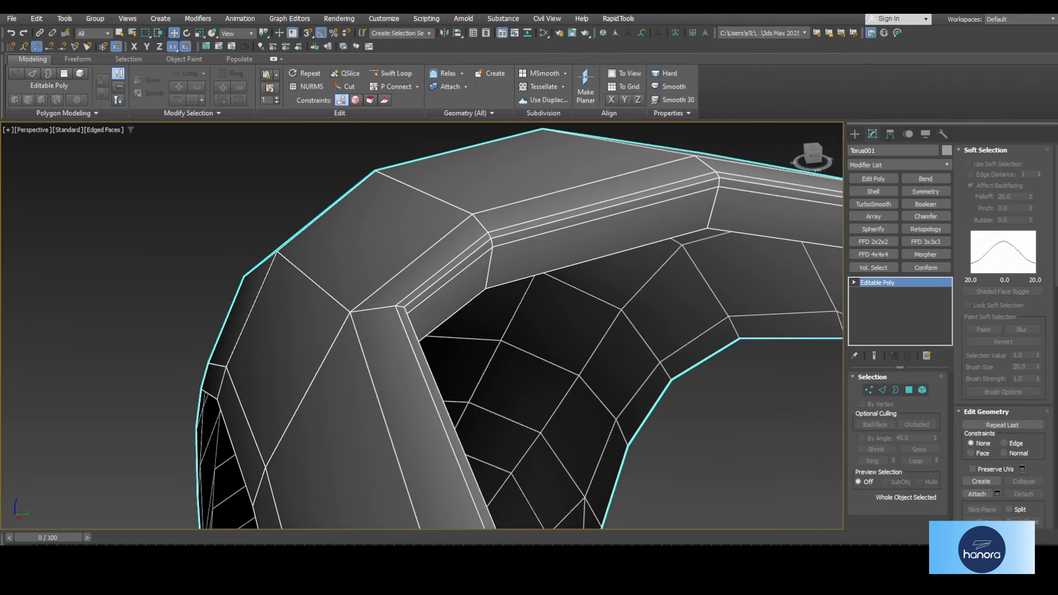
Step: Select the border around the ring's central hole and extrude it a short distance inward along Y
key(ctrl+q)
alt+middle_drag(552, 247, 689, 322)
click(697, 323)
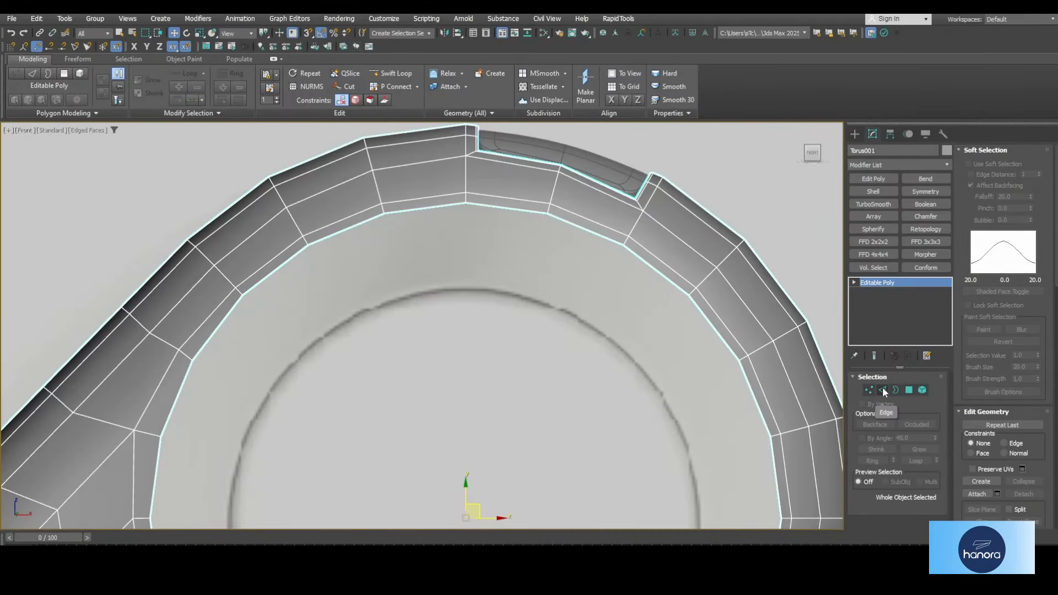
click(895, 390)
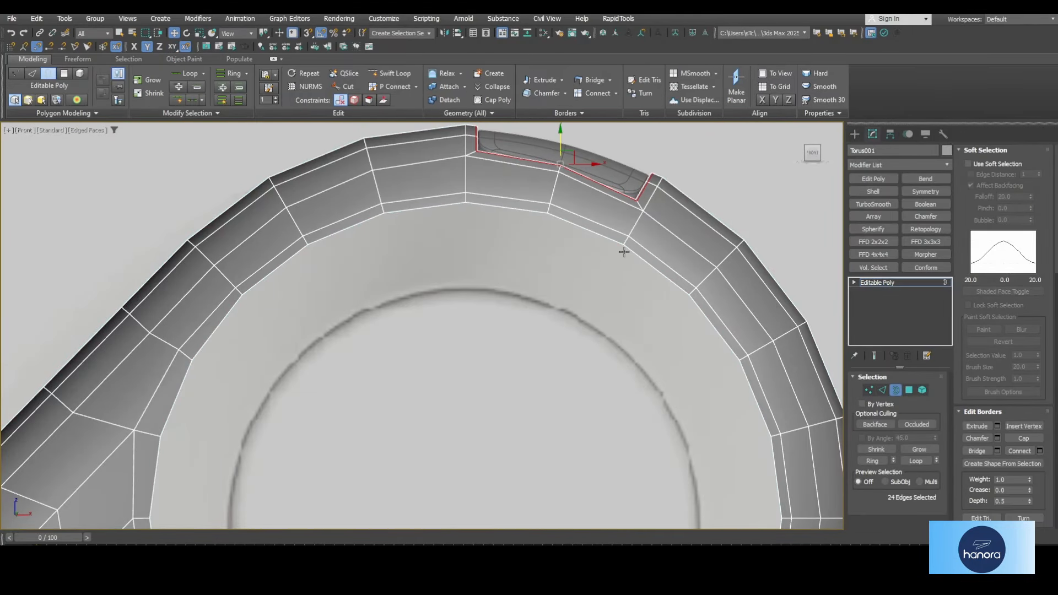
click(411, 210)
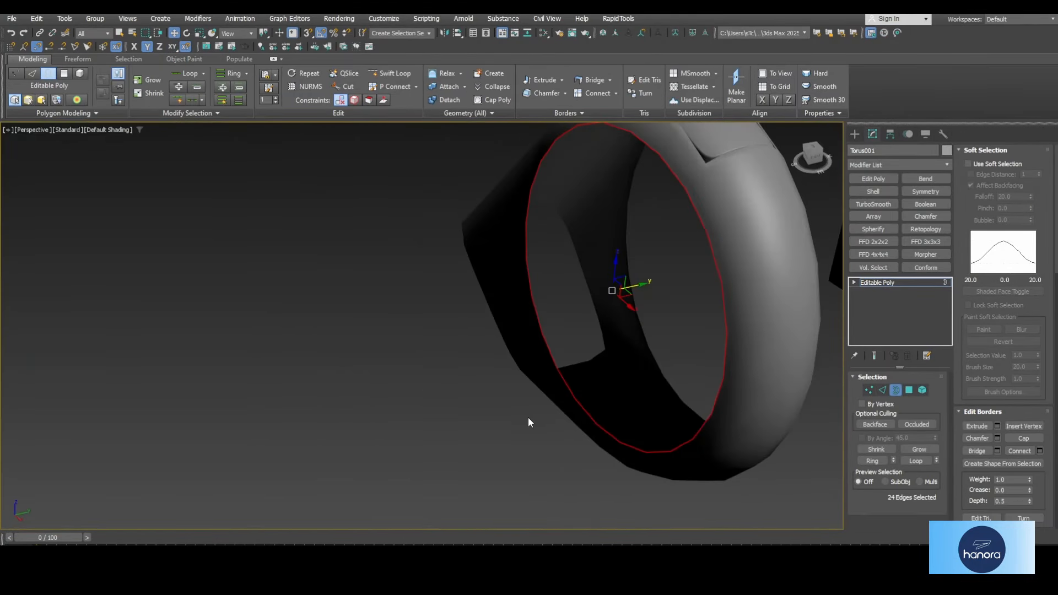
key(F4)
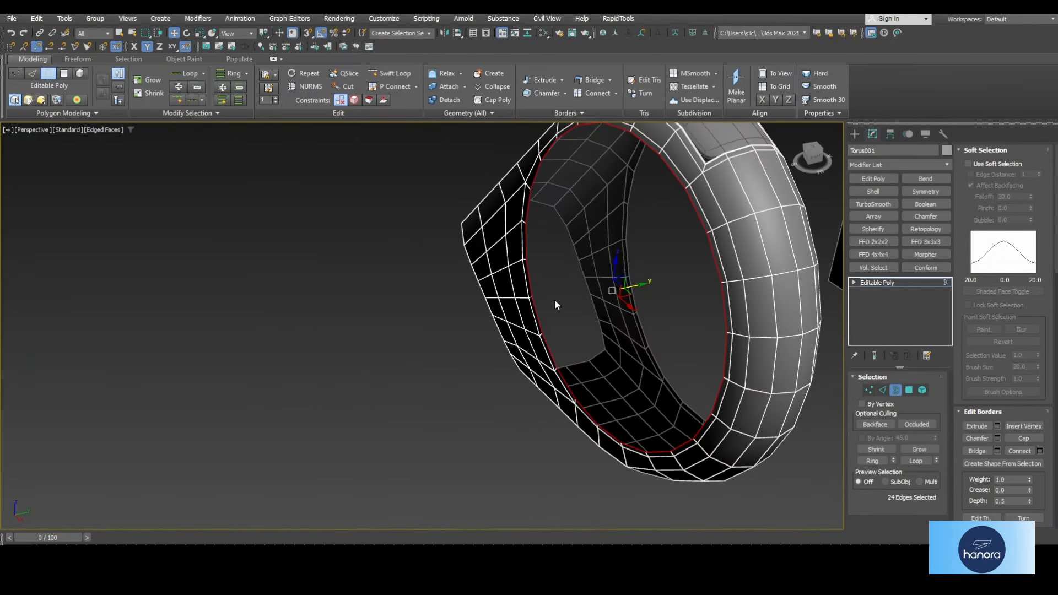
scroll(554, 299, up, 3)
shift+drag(646, 346, 661, 342)
Step: Extrude the central hole's border by scaling it inward in the front view to match the reference image's inner circle
key(alt+w)
middle_click(278, 194)
key(alt+w)
key(alt+w)
middle_click(554, 214)
key(alt+w)
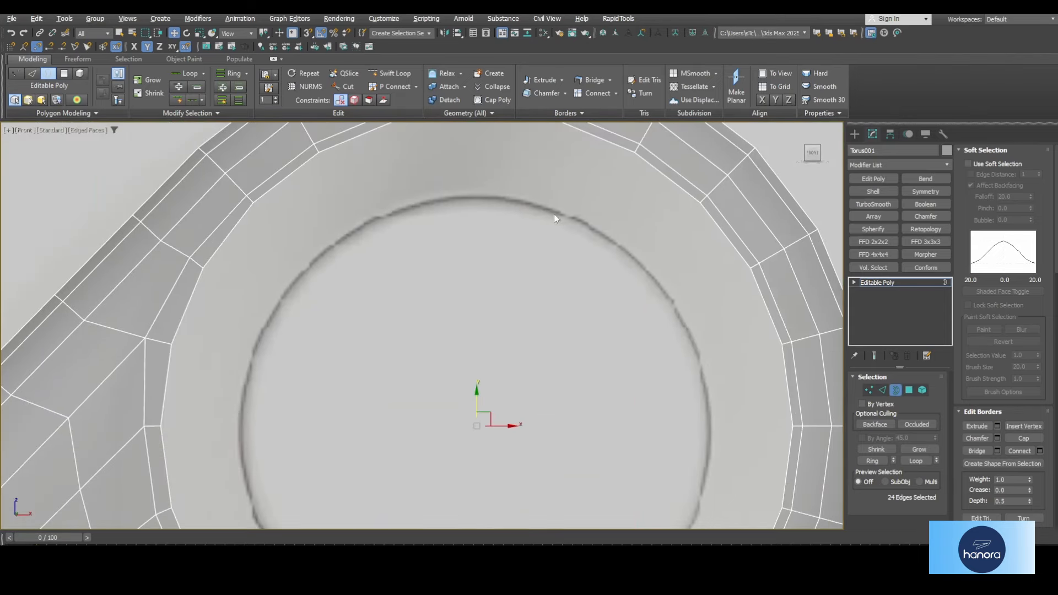
key(r)
middle_drag(485, 437, 504, 340)
shift+drag(504, 320, 511, 344)
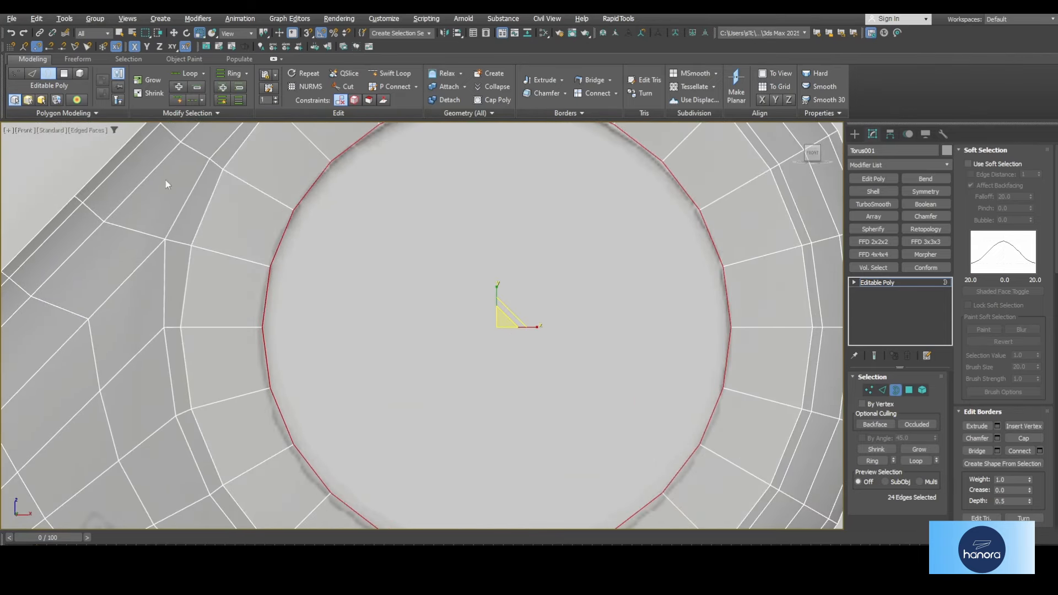
Step: Move the inner border along Y in the top view and make it planar on the Y axis
key(alt+w)
middle_click(386, 248)
key(alt+w)
key(w)
shift+drag(584, 297, 584, 262)
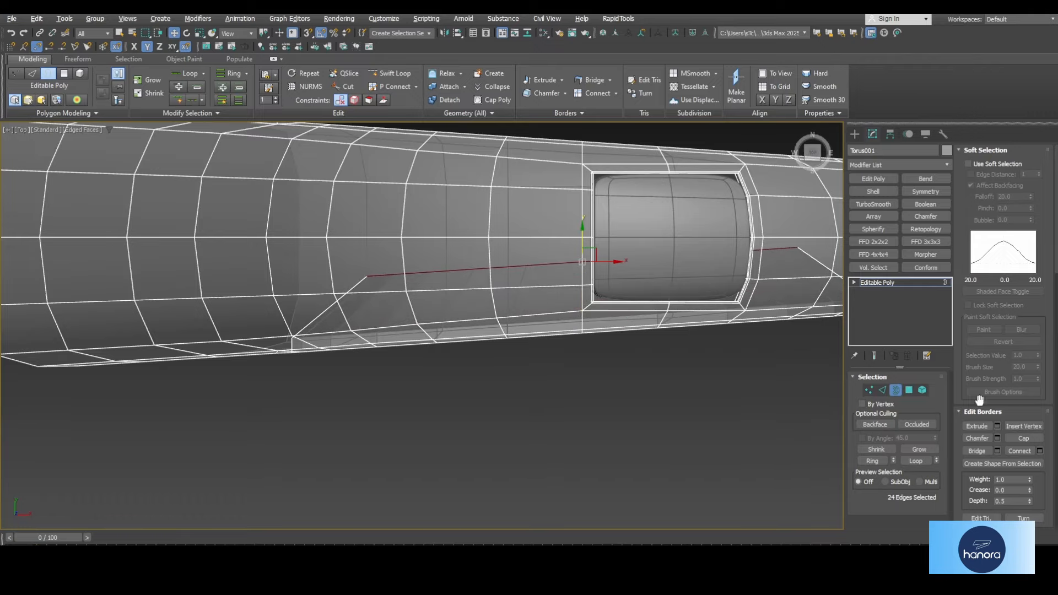
scroll(1025, 436, down, 5)
scroll(521, 299, up, 3)
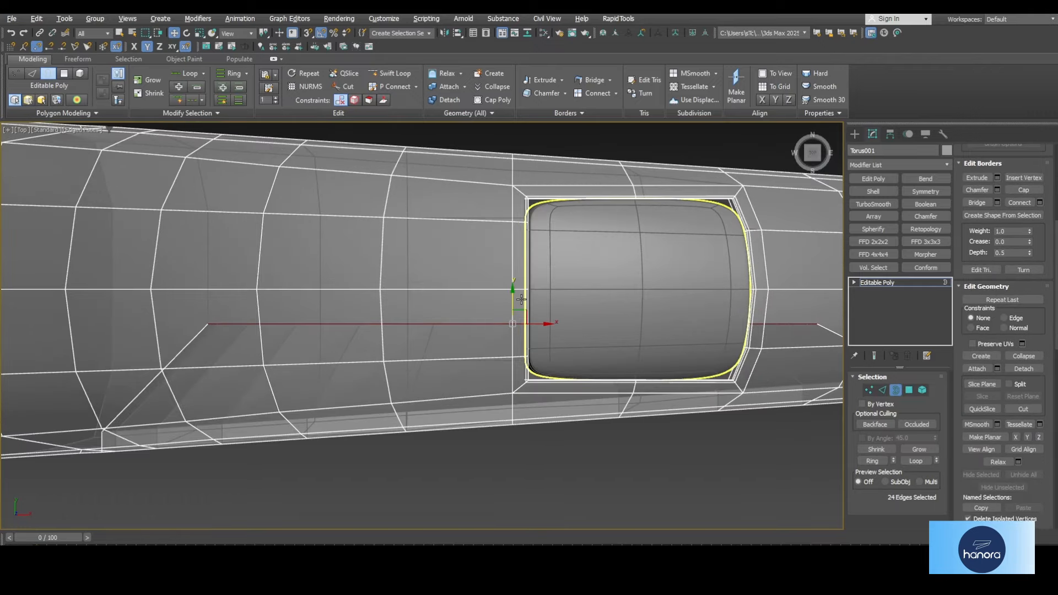
key(alt+w)
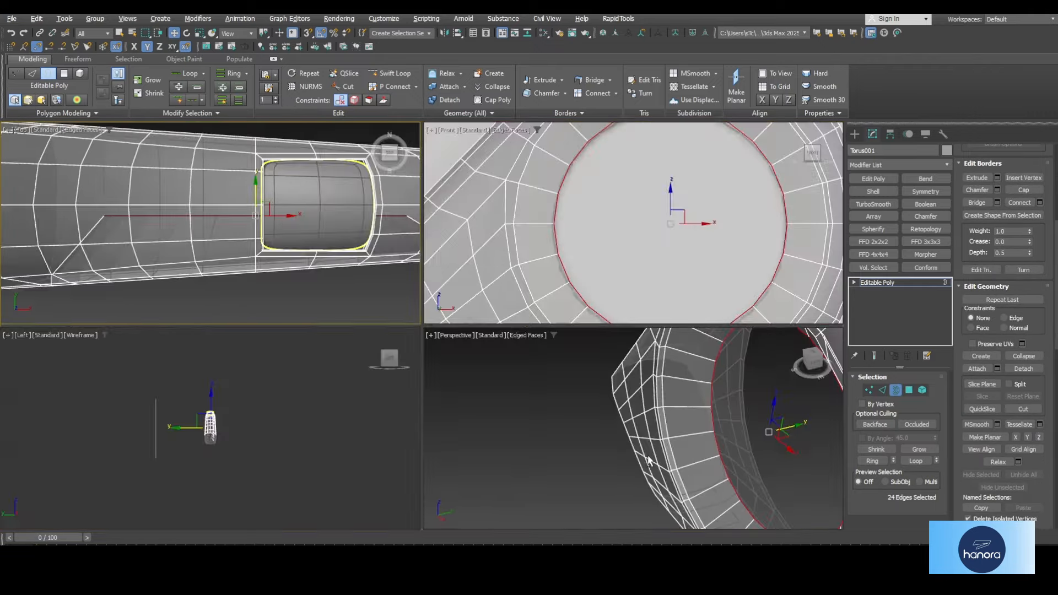
middle_click(583, 393)
key(alt+w)
mouse_move(584, 393)
alt+middle_down()
mouse_move(574, 371)
mouse_move(585, 379)
alt+middle_up()
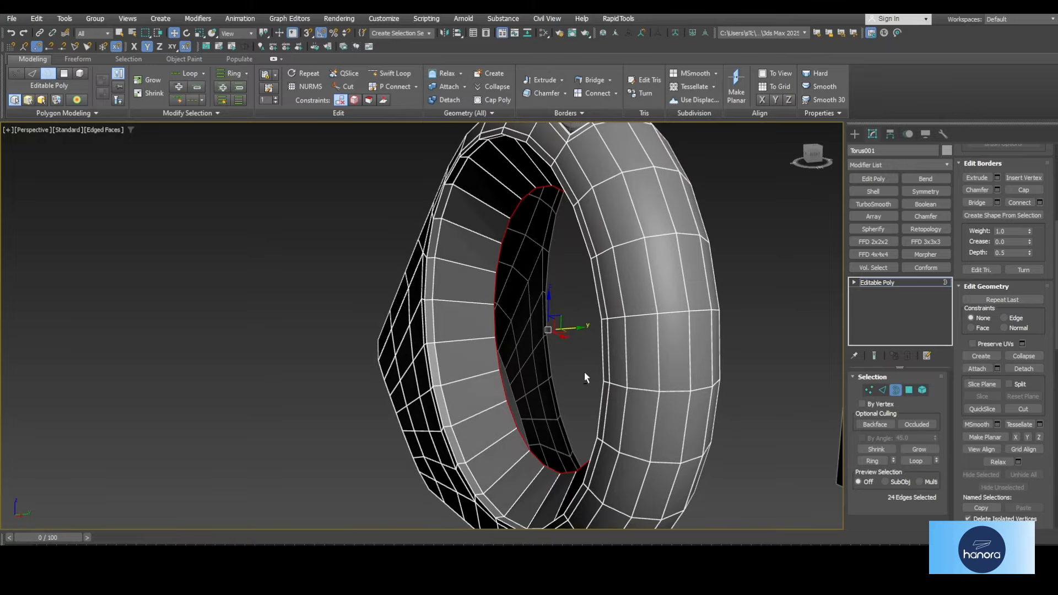
Step: Add a Symmetry modifier to the ring and mirror it across the Z axis
click(897, 389)
click(926, 192)
click(889, 442)
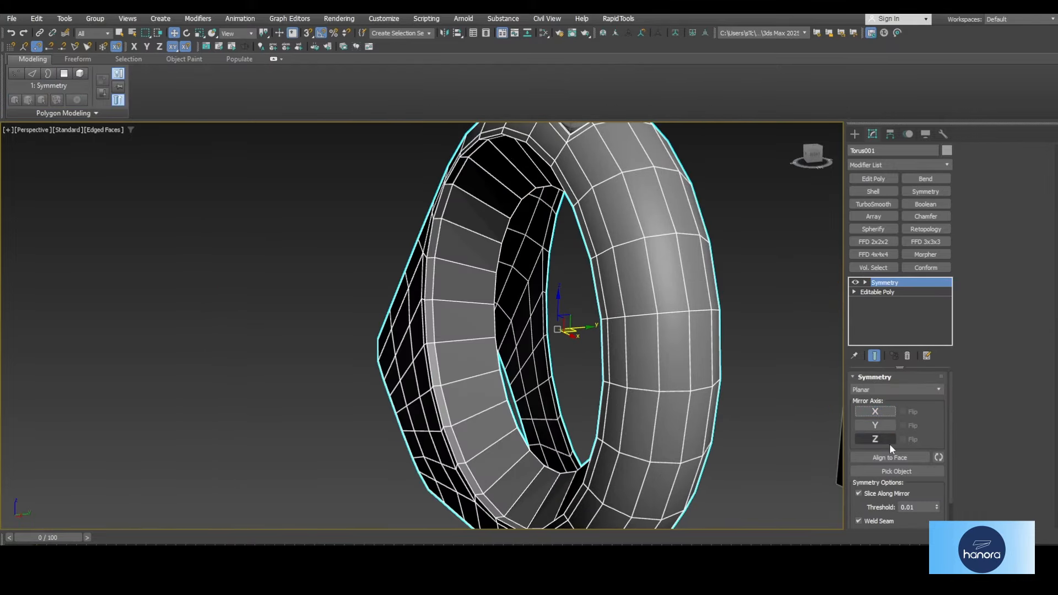
mouse_move(579, 389)
alt+middle_down()
mouse_move(612, 393)
mouse_move(564, 378)
mouse_move(570, 384)
alt+middle_up()
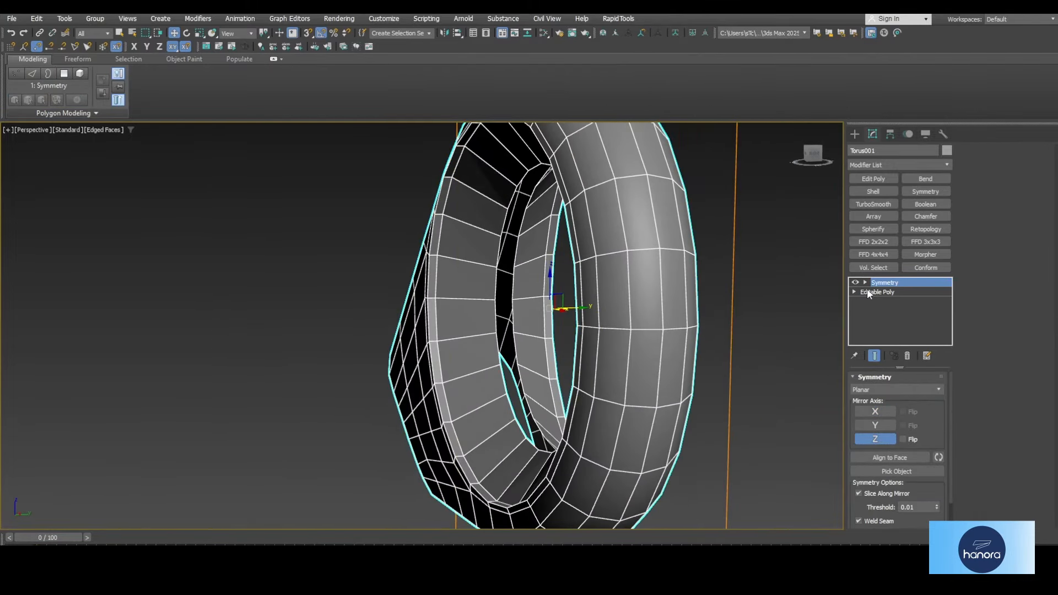
Step: Add an Edit Poly modifier beneath Symmetry and shift the inner border edges along Y
click(869, 292)
click(884, 391)
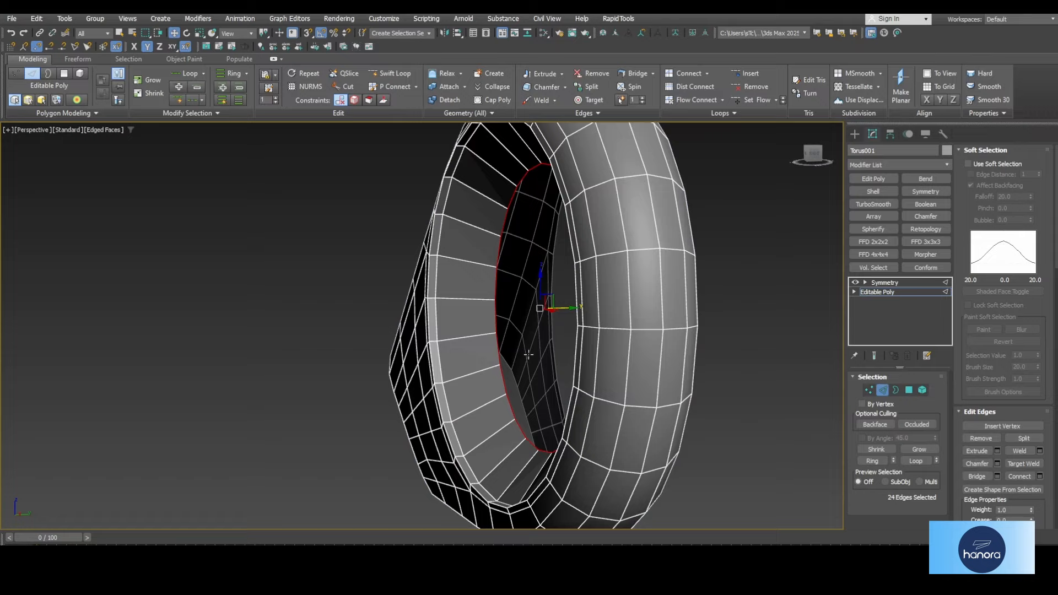
click(908, 292)
click(873, 178)
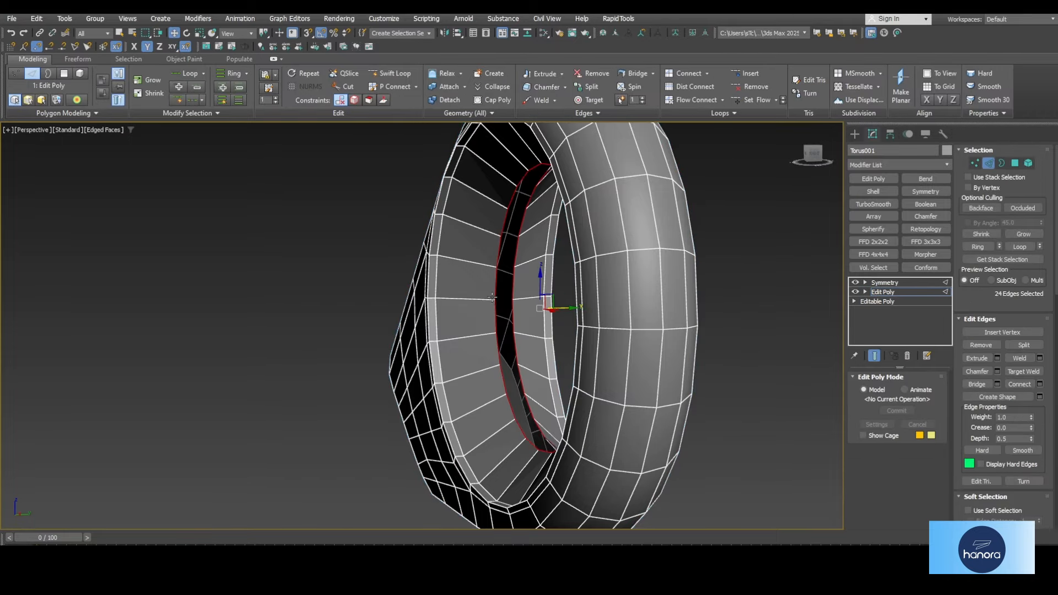
alt+middle_drag(493, 293, 569, 318)
drag(563, 305, 555, 308)
alt+middle_drag(555, 307, 623, 403)
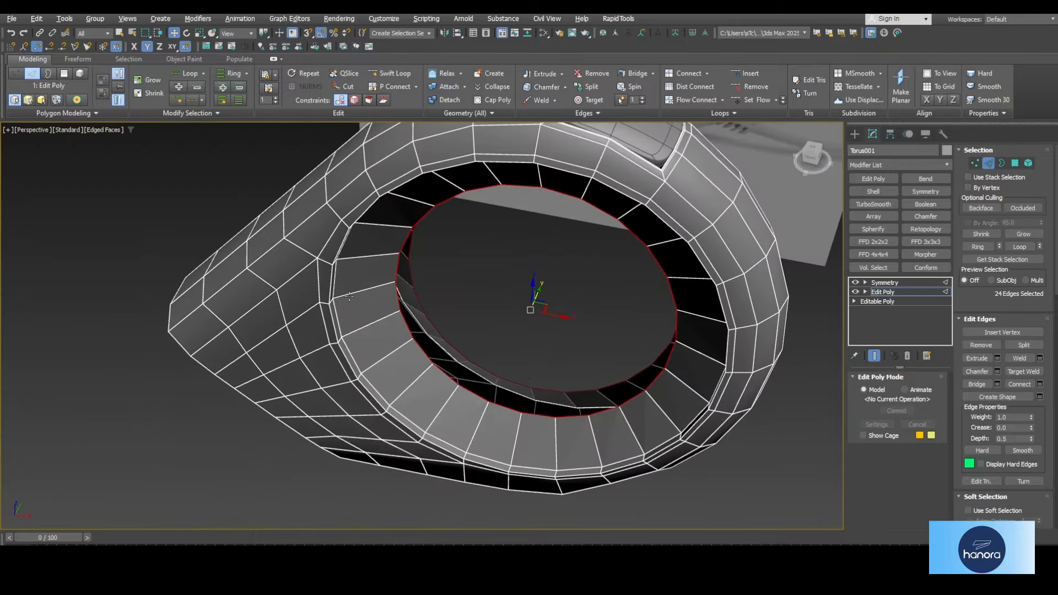
Step: Fine-tune the inner border's Y position in the see-through top view, then convert the ring to Editable Poly
key(t)
key(alt+x)
drag(510, 311, 511, 303)
key(alt+w)
middle_click(670, 449)
key(alt+w)
alt+middle_drag(670, 449, 611, 433)
key(alt+x)
right_click(728, 214)
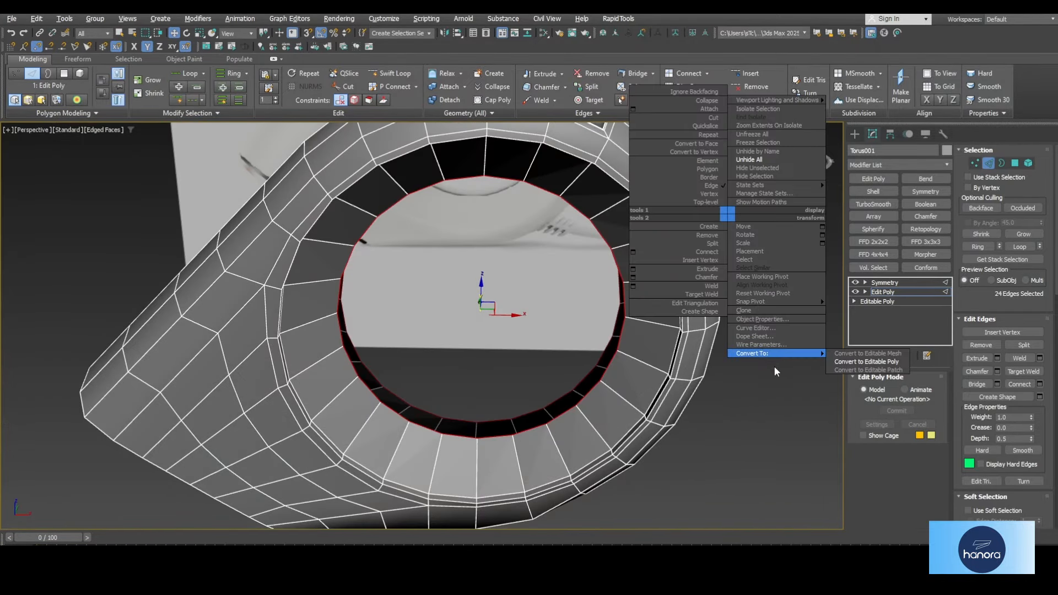
click(842, 361)
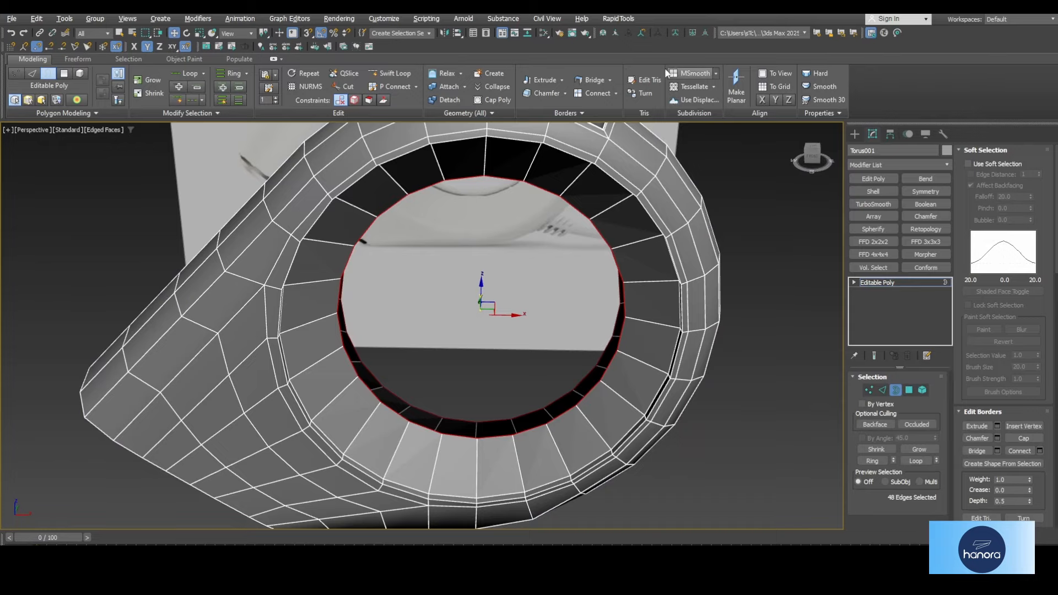
Step: Bridge the two selected inner borders to close the ring's inner wall
click(585, 80)
alt+middle_drag(551, 342, 496, 358)
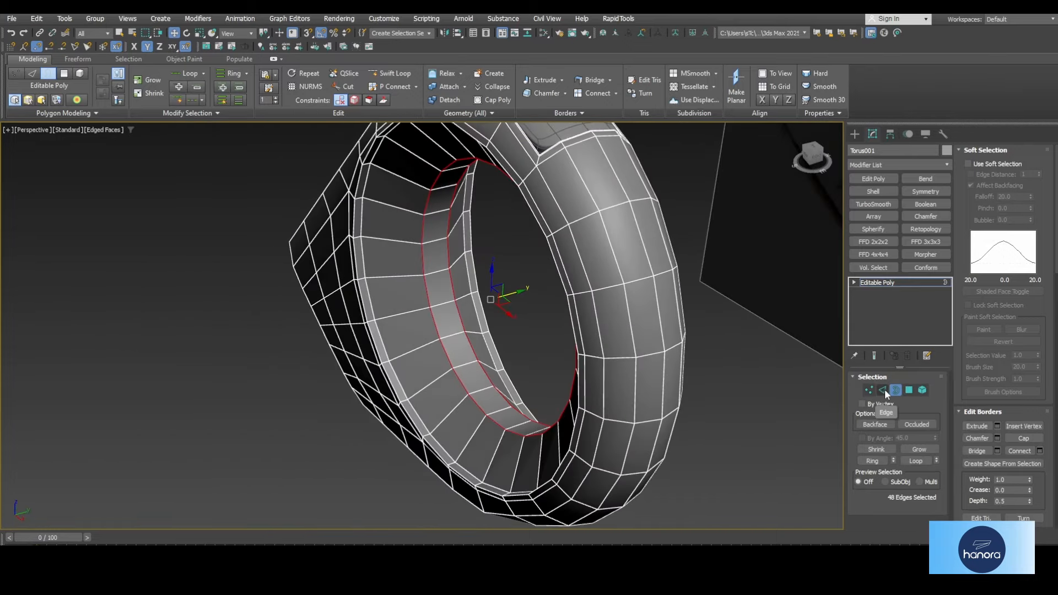
alt+middle_drag(666, 435, 751, 400)
Step: Chamfer both inner border loops of the ring opening by 0.3
shift+click(546, 94)
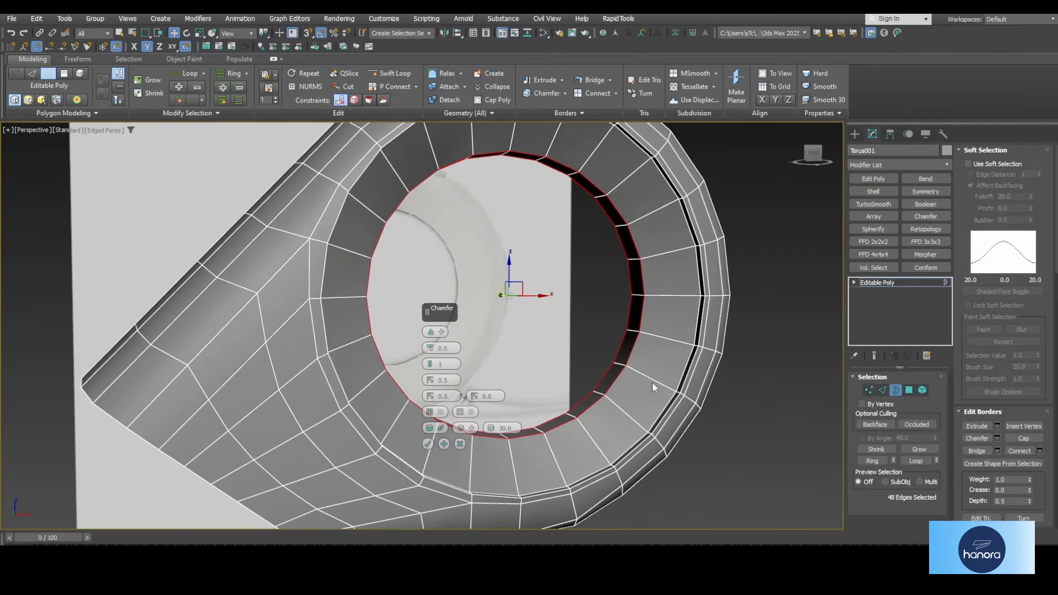
text(0.3)
key(Return)
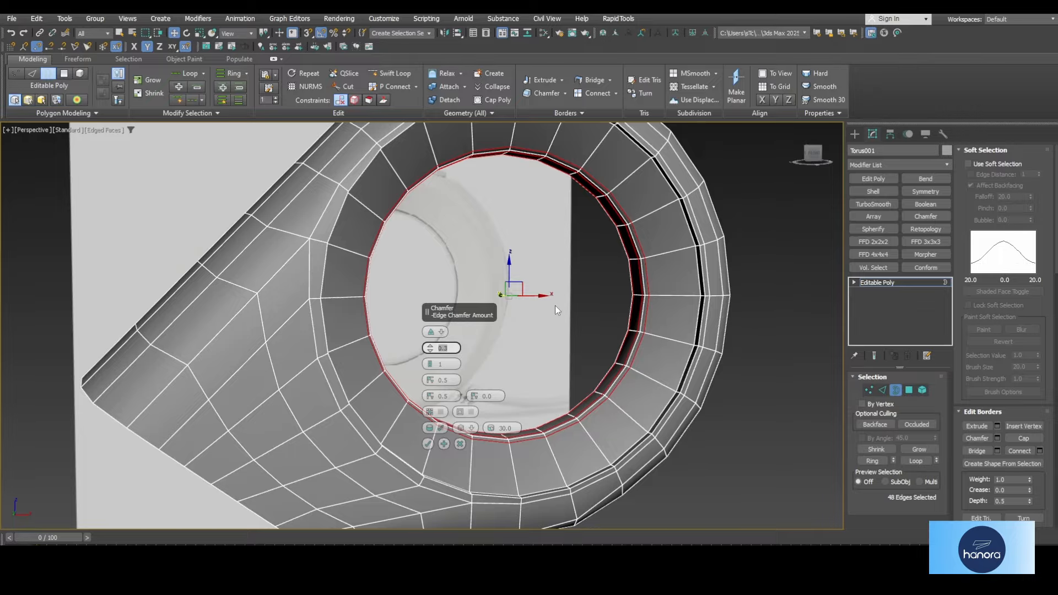
alt+middle_drag(555, 306, 634, 358)
click(428, 444)
Step: Insert edge loops midway across the sloped bands around the ring opening with Swift Loop
alt+middle_drag(656, 437, 580, 473)
scroll(574, 406, up, 3)
key(alt+1)
click(568, 430)
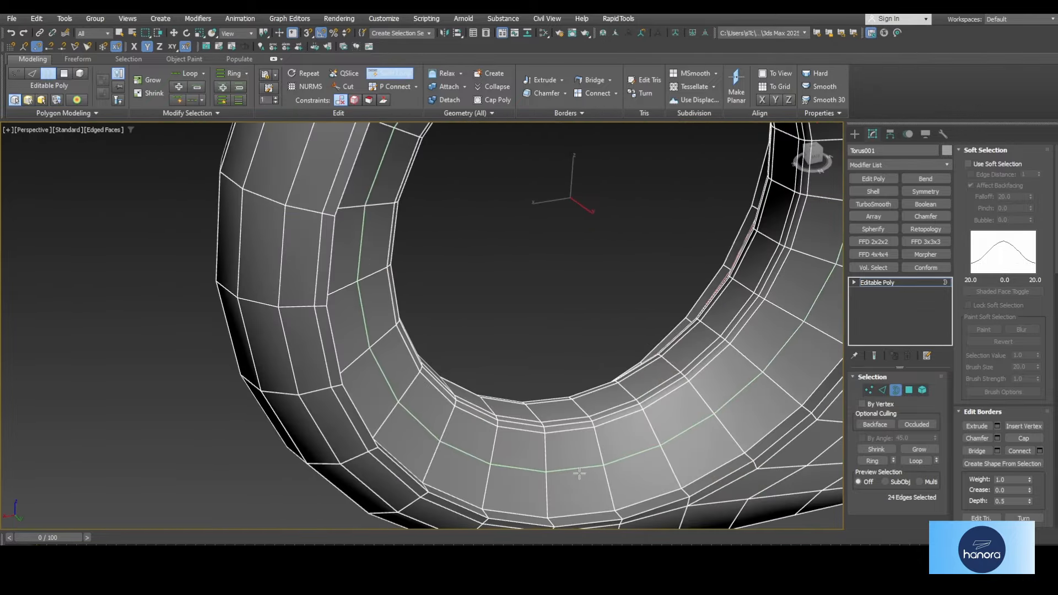
click(586, 470)
right_click(586, 471)
Step: Select the open border at the end of the slanted nozzle and cap it
scroll(586, 470, down, 3)
alt+middle_drag(482, 419, 558, 422)
middle_drag(558, 423, 606, 286)
click(605, 286)
click(338, 368)
alt+middle_drag(337, 368, 427, 376)
right_click(477, 303)
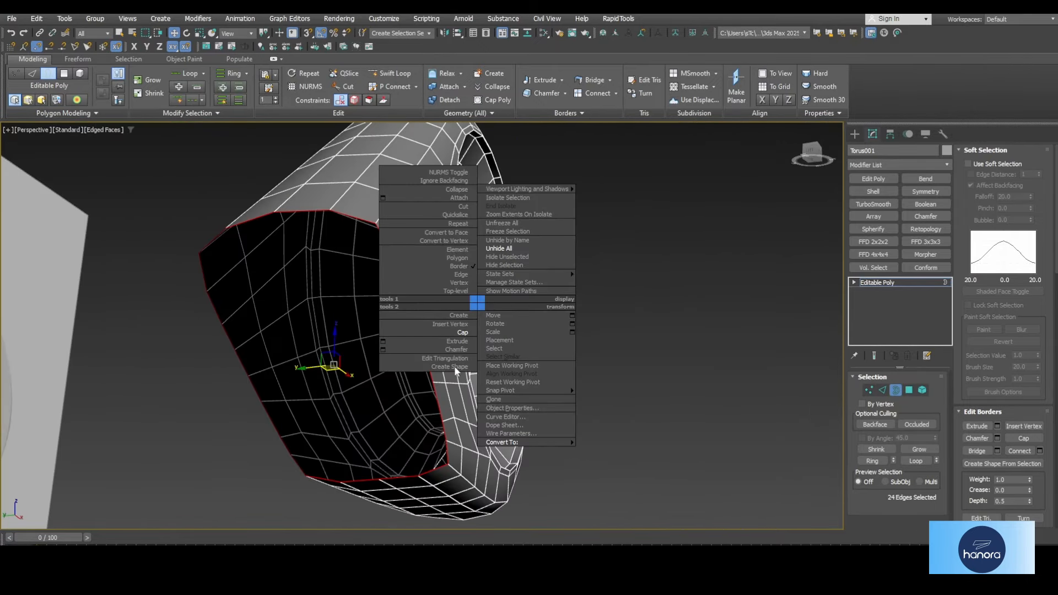
click(467, 334)
Step: Bevel the nozzle's cap polygon with 0 height and an outline of -1.0
key(4)
click(356, 292)
shift+click(539, 86)
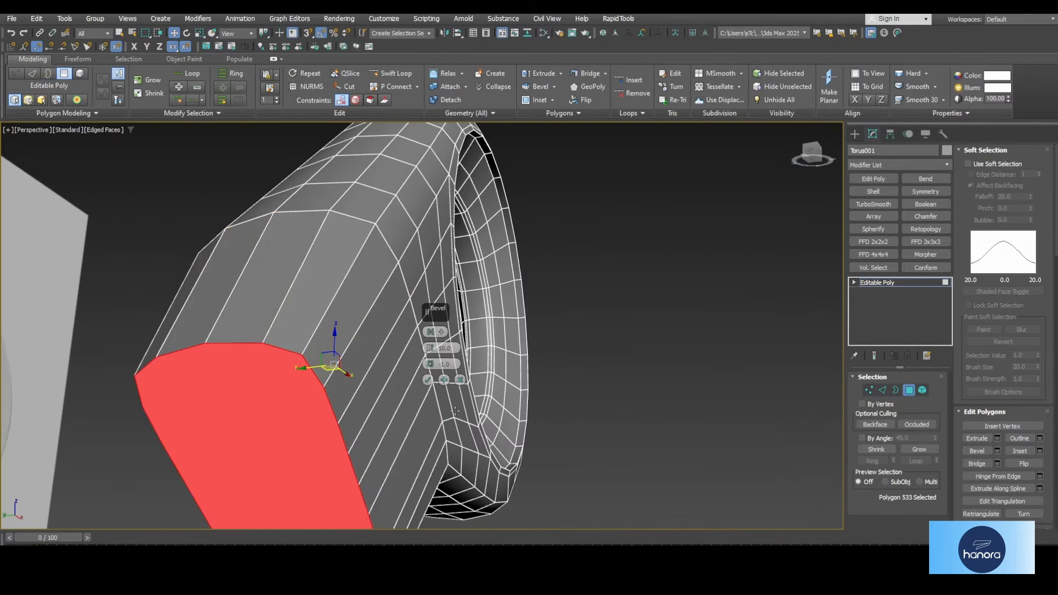
right_click(432, 350)
right_click(431, 364)
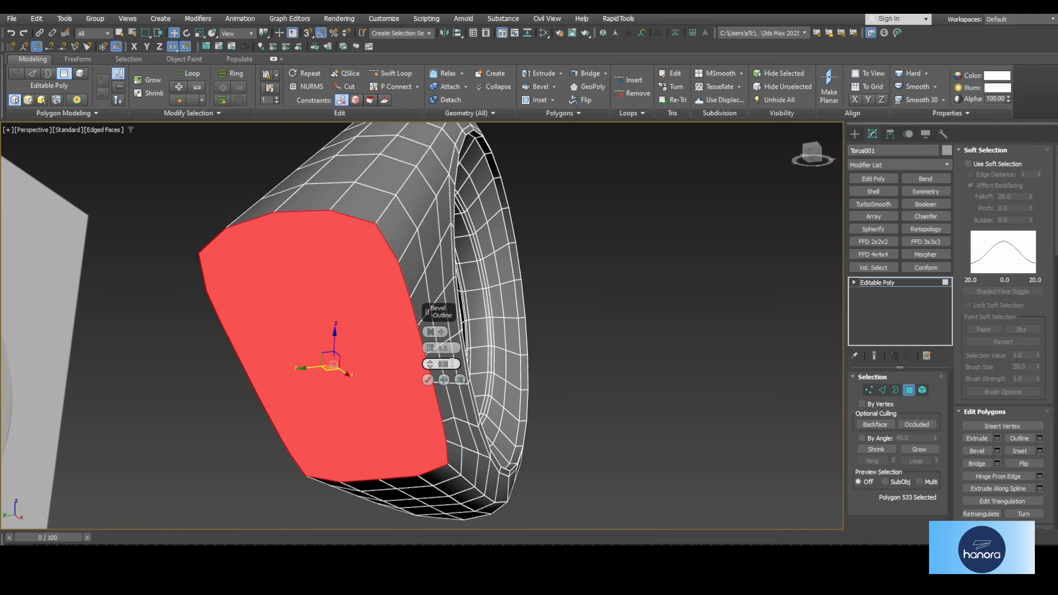
text(.5)
key(Return)
text(-0.5)
key(Return)
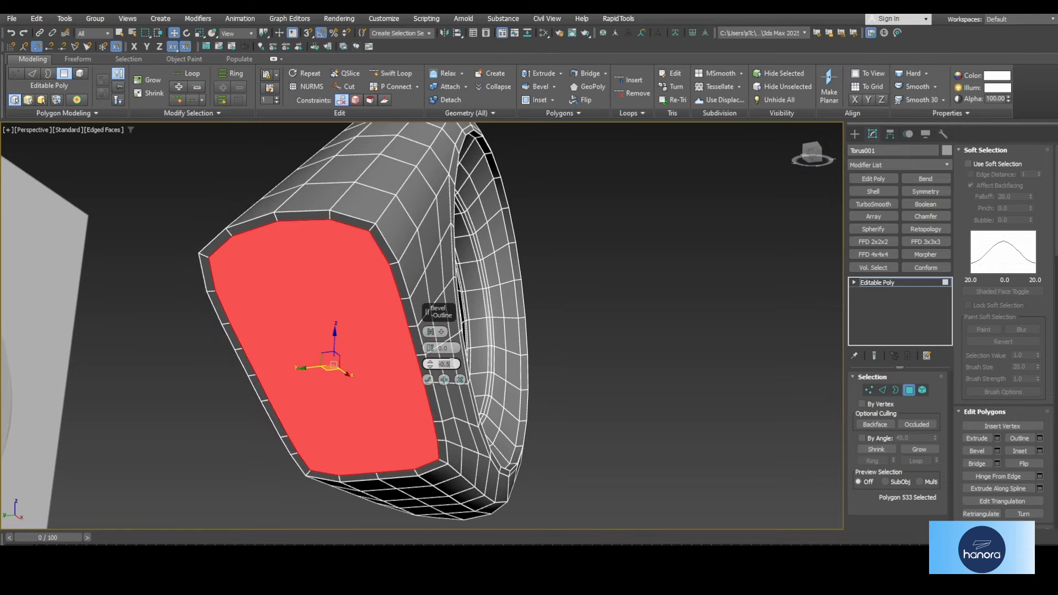
text(-1)
key(Return)
alt+middle_drag(598, 355, 496, 353)
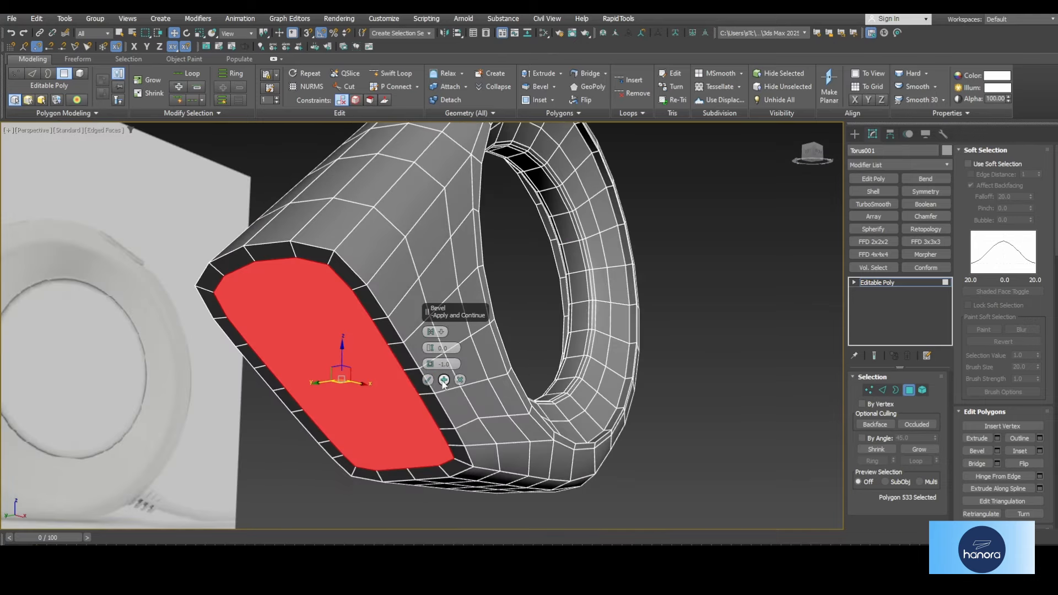
click(444, 380)
Step: Bevel the nozzle's end face outward with zero outline and a height of about 3.5, checking it against the front reference
right_click(429, 365)
drag(430, 348, 431, 309)
key(alt+w)
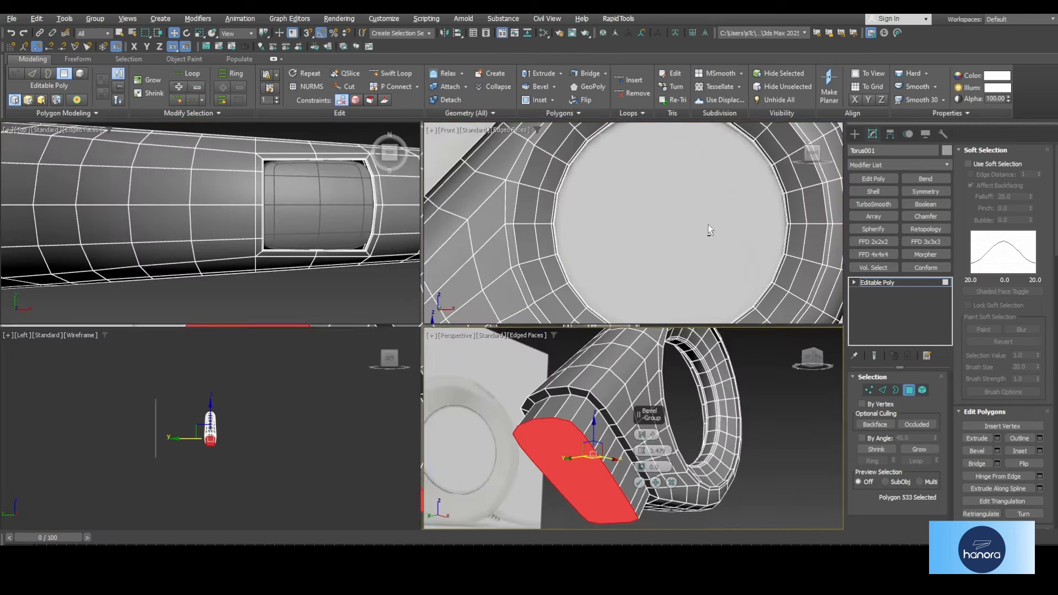
middle_click(709, 224)
key(alt+w)
scroll(369, 305, up, 6)
click(428, 380)
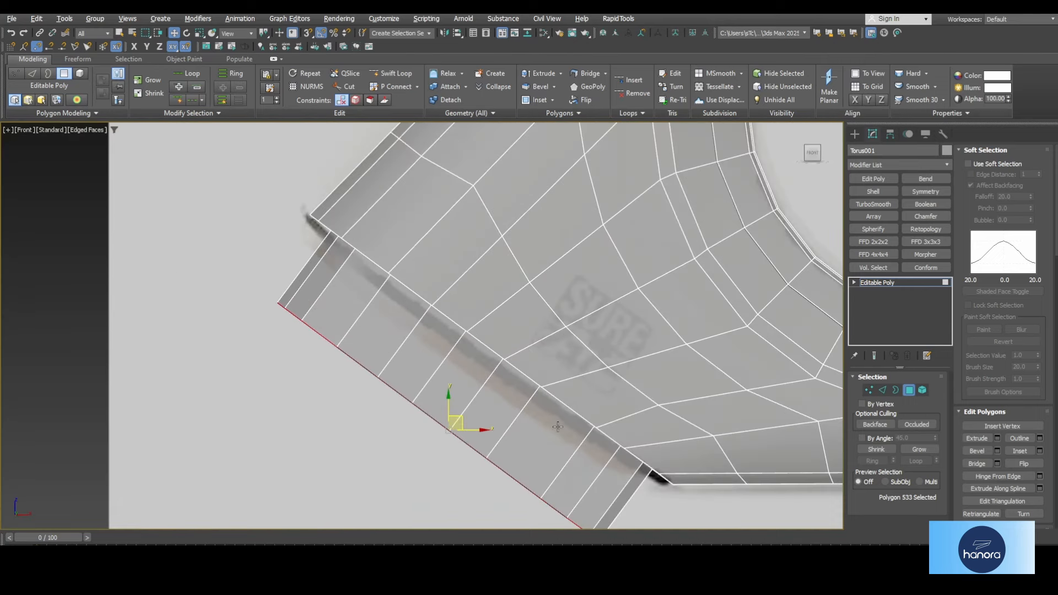
Step: QuickSlice the extruded nozzle end in the front view along the slanted edge in the reference image
middle_drag(565, 418, 470, 383)
key(6)
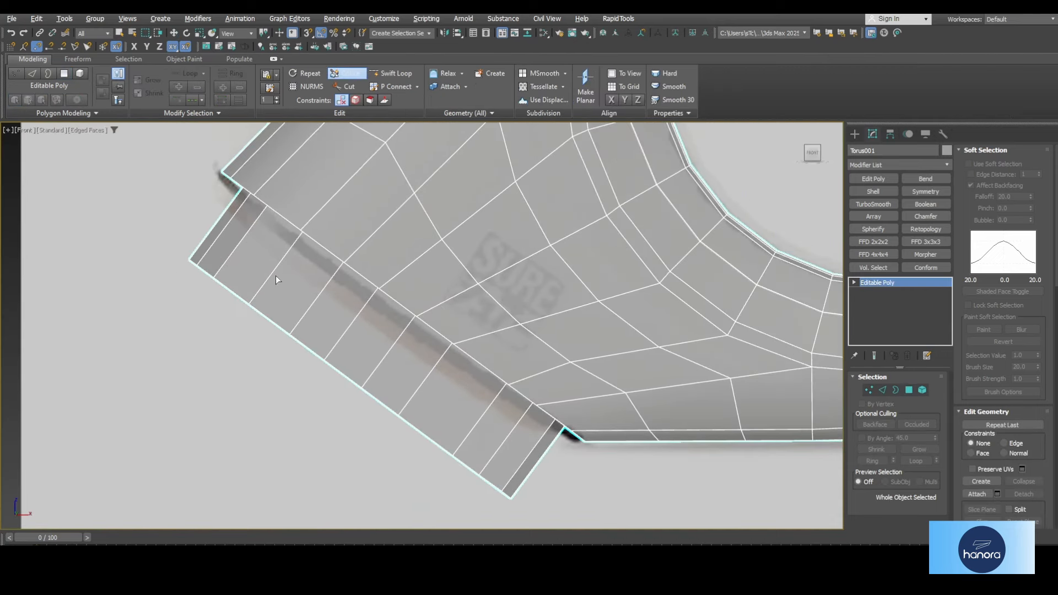
scroll(276, 280, up, 5)
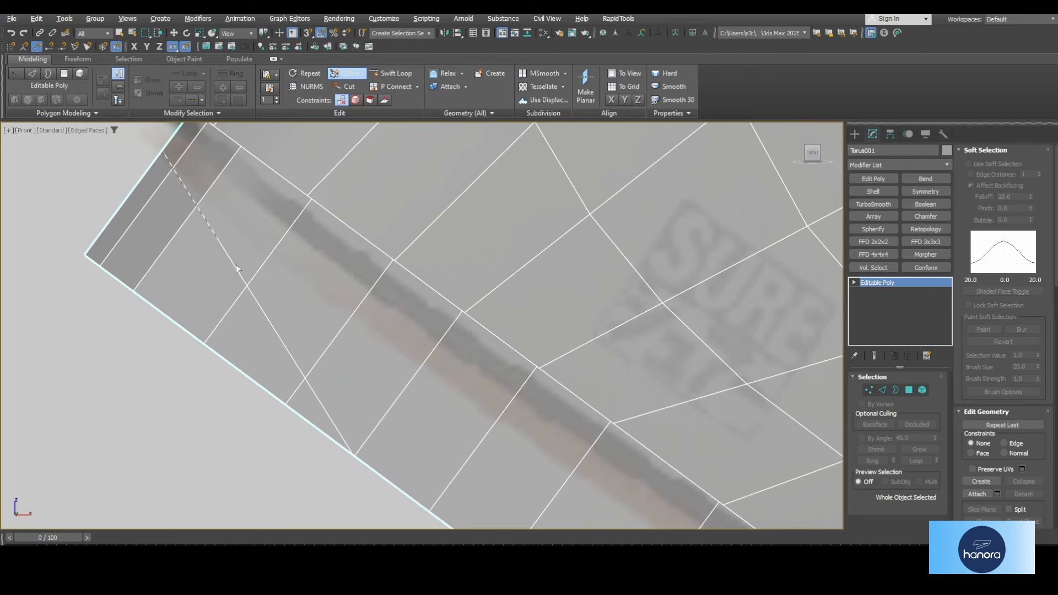
scroll(236, 269, down, 3)
click(560, 434)
right_click(618, 335)
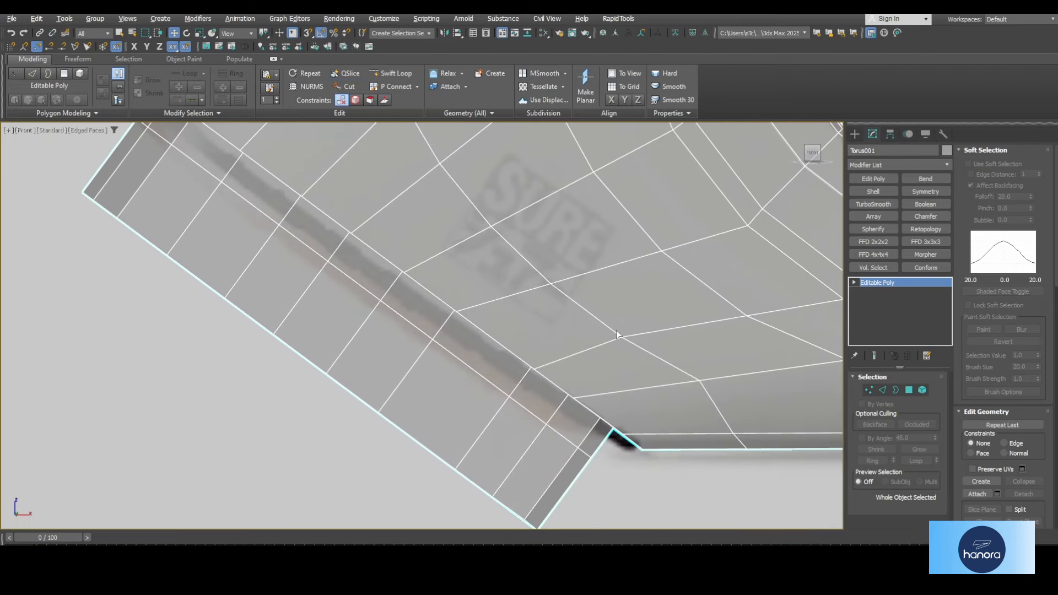
Step: Delete the nozzle polygons that extend beyond the slice line
click(910, 390)
key(Delete)
scroll(617, 415, down, 3)
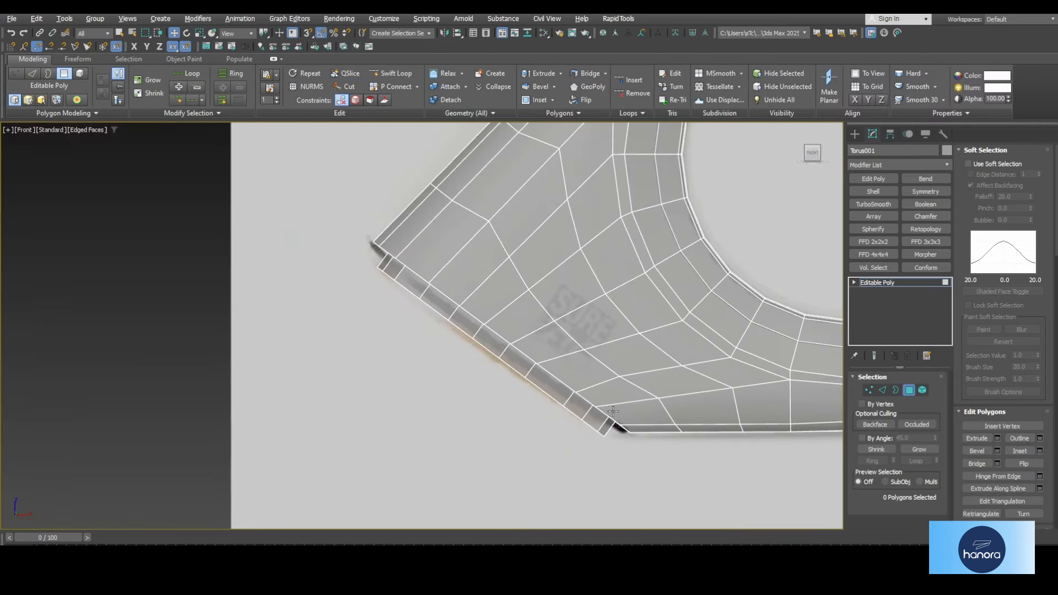
Step: Select the vertices of the nozzle's open border, apply an FFD 2x2x2 modifier and activate its control points
middle_drag(573, 369, 574, 383)
click(896, 390)
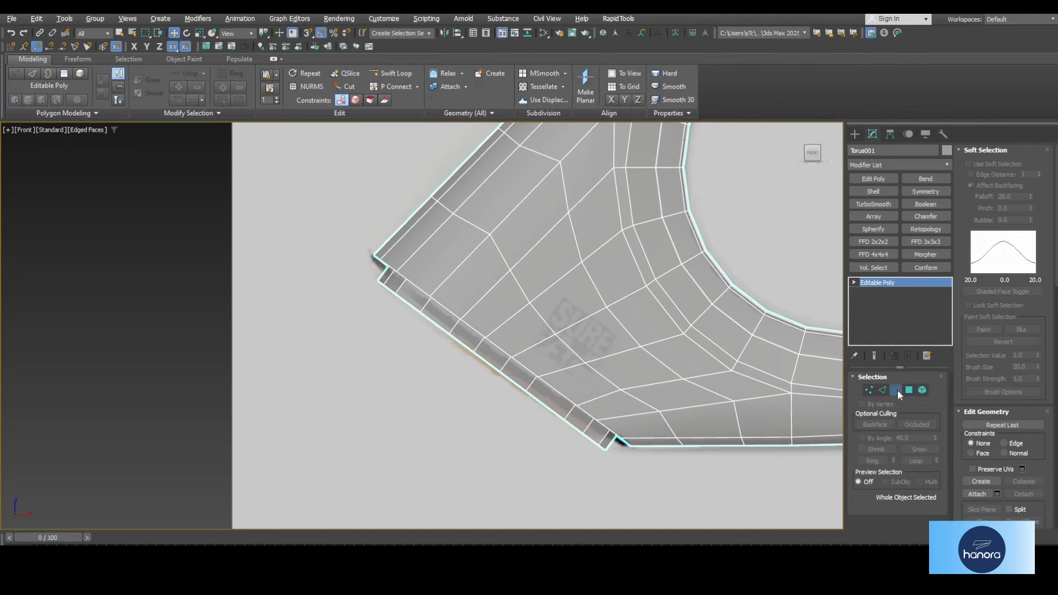
ctrl+click(869, 390)
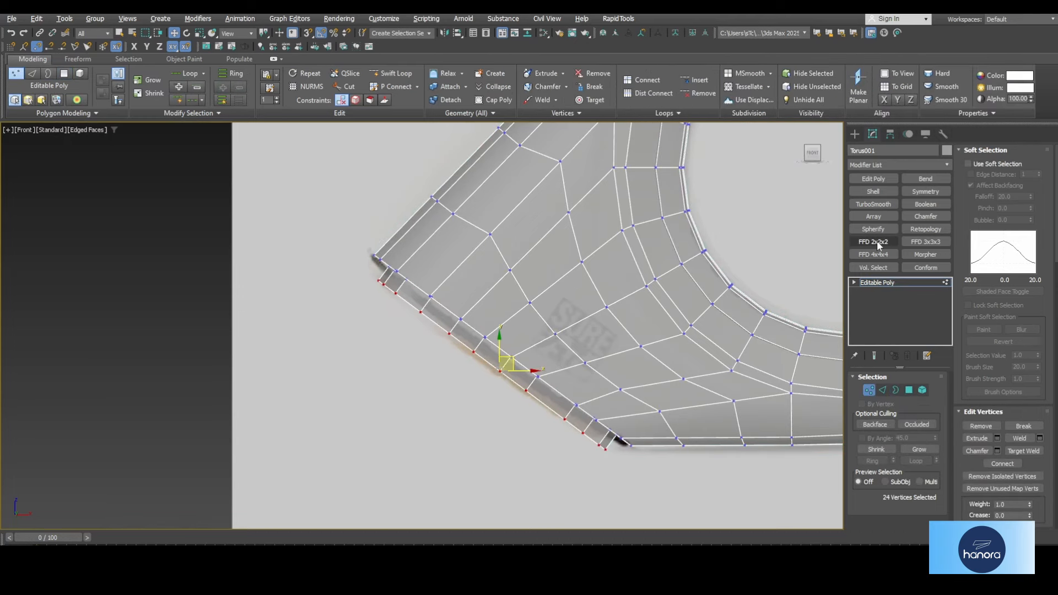
click(878, 243)
click(866, 283)
click(885, 294)
Step: Move the lattice's lower-right and upper-left control points so the nozzle end follows the reference outline
scroll(616, 430, up, 2)
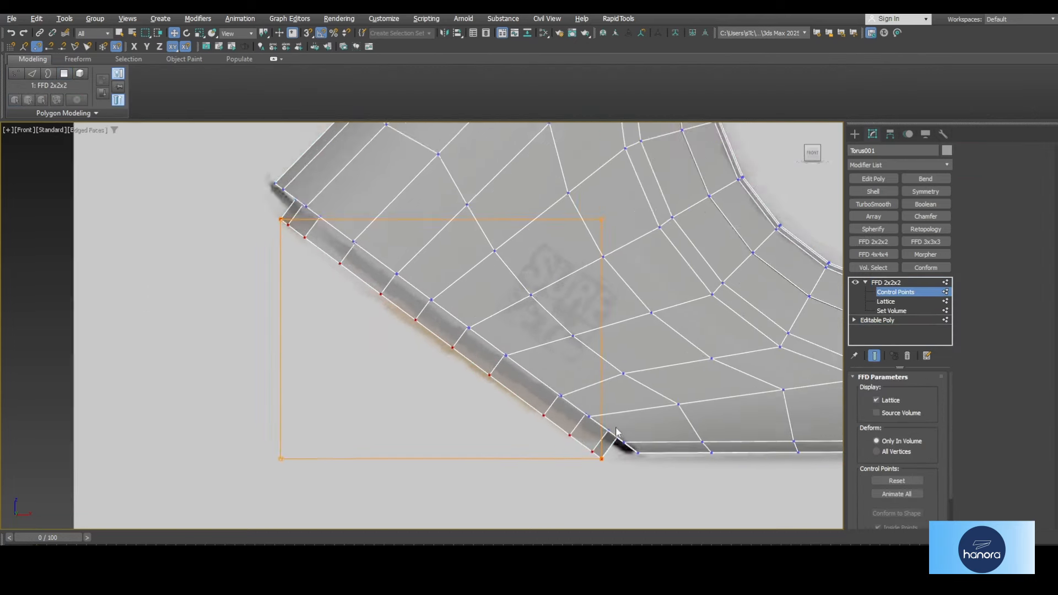
scroll(616, 429, up, 2)
click(602, 459)
drag(606, 464, 555, 417)
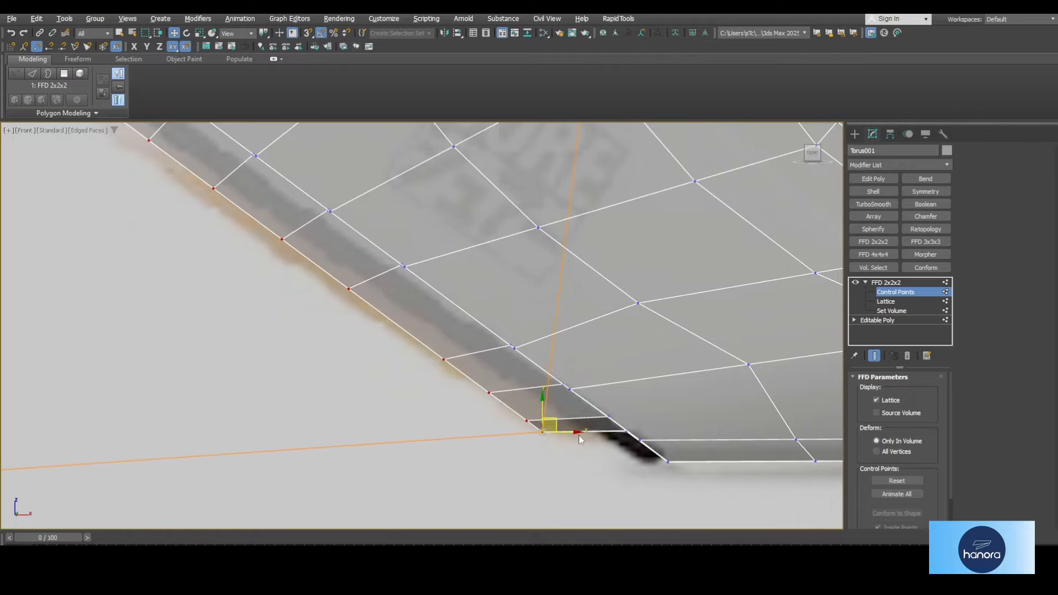
scroll(576, 433, down, 4)
middle_drag(438, 306, 509, 361)
scroll(431, 321, up, 4)
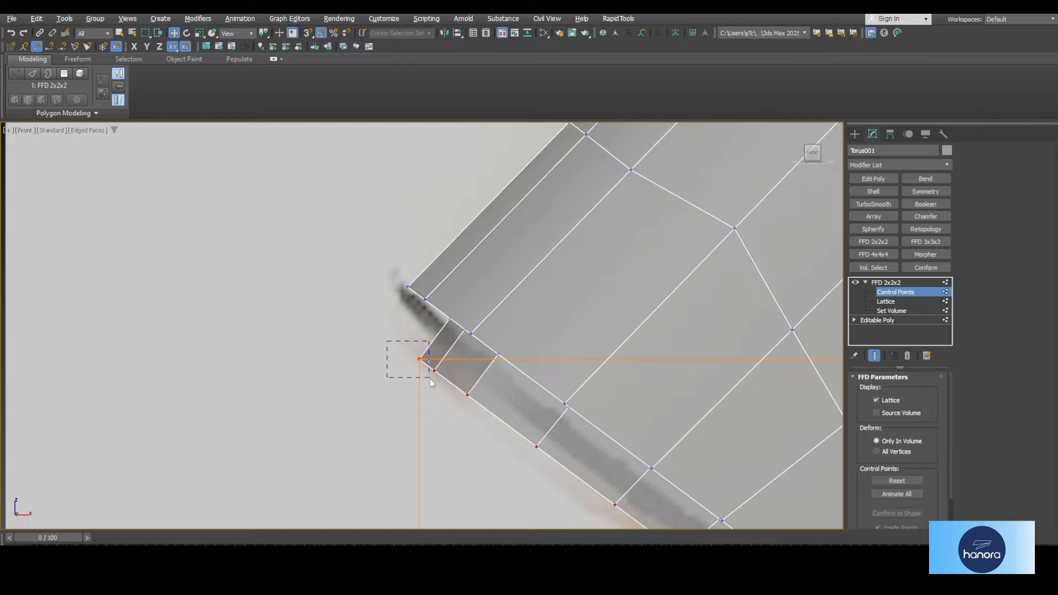
drag(430, 379, 430, 379)
drag(434, 344, 429, 341)
scroll(428, 342, down, 4)
middle_drag(536, 437, 446, 345)
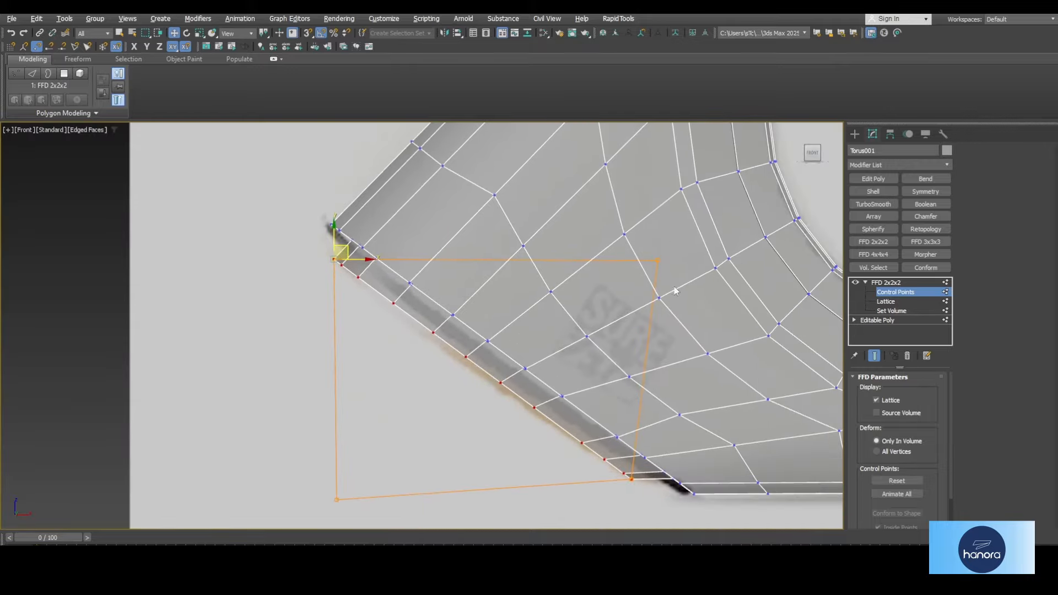
Step: Convert the deformed ring to Editable Poly and return to the perspective view
right_click(672, 234)
click(816, 380)
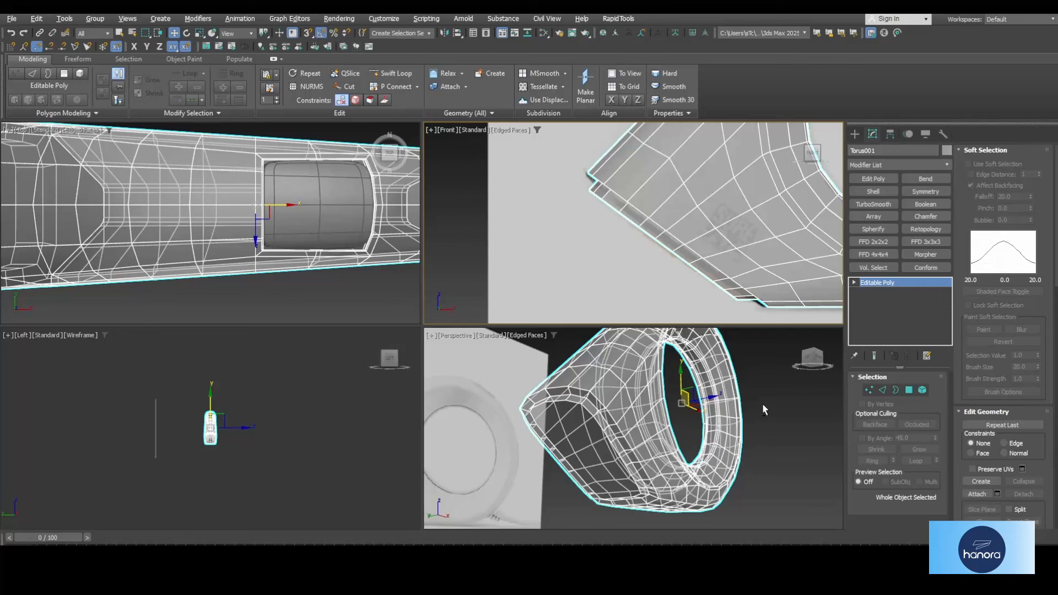
key(alt+w)
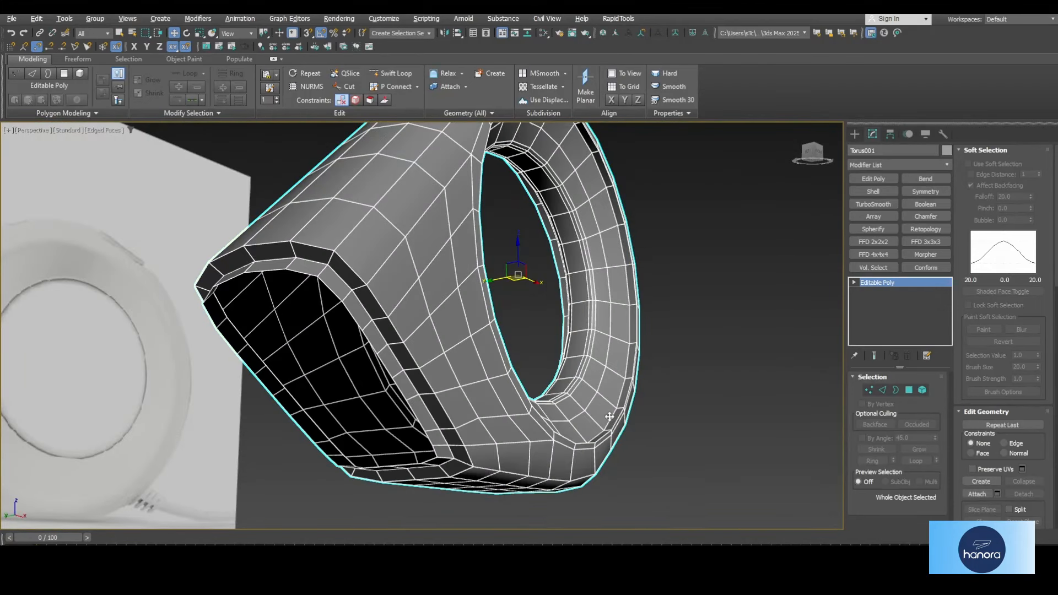
Step: Cap the open border at the end of the nozzle lip
click(896, 390)
right_click(337, 297)
click(323, 325)
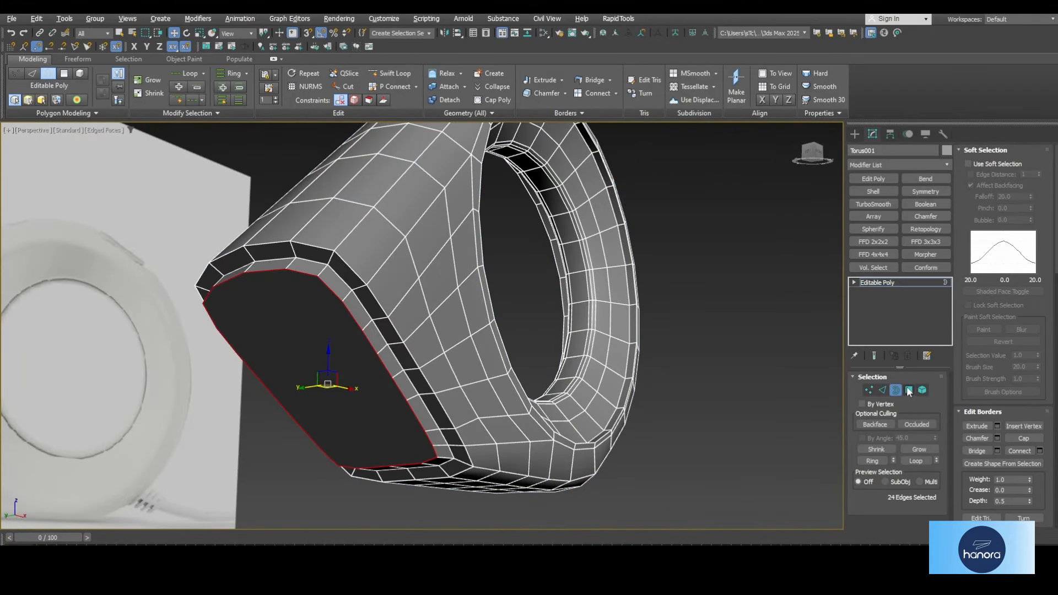
Step: Convert the nozzle cap selection to its surrounding edges and chamfer them by 0.2 with a depth of 1.0
click(910, 390)
click(882, 390)
click(907, 390)
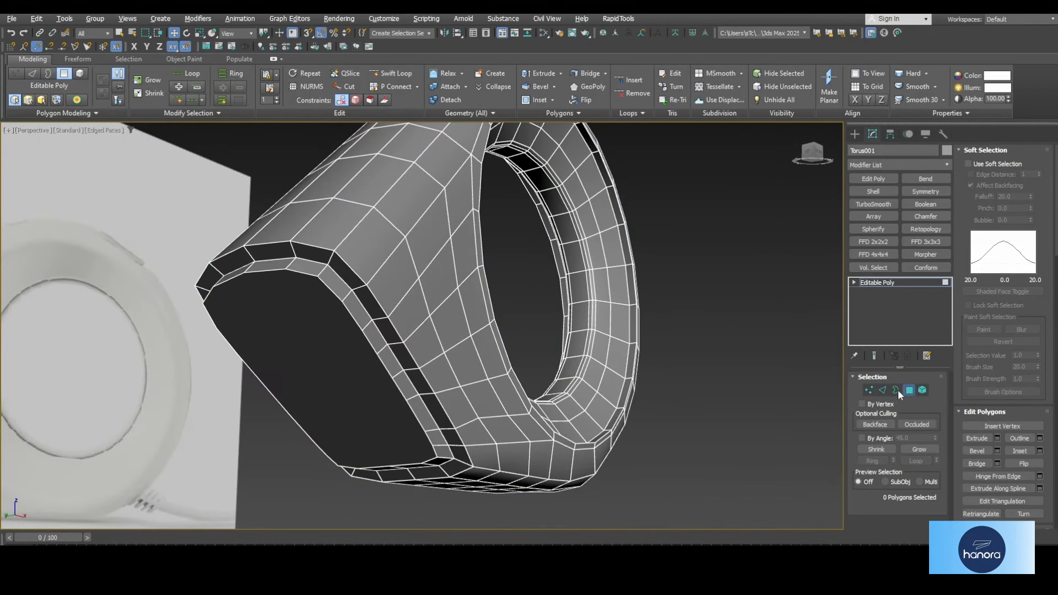
click(358, 369)
click(883, 389)
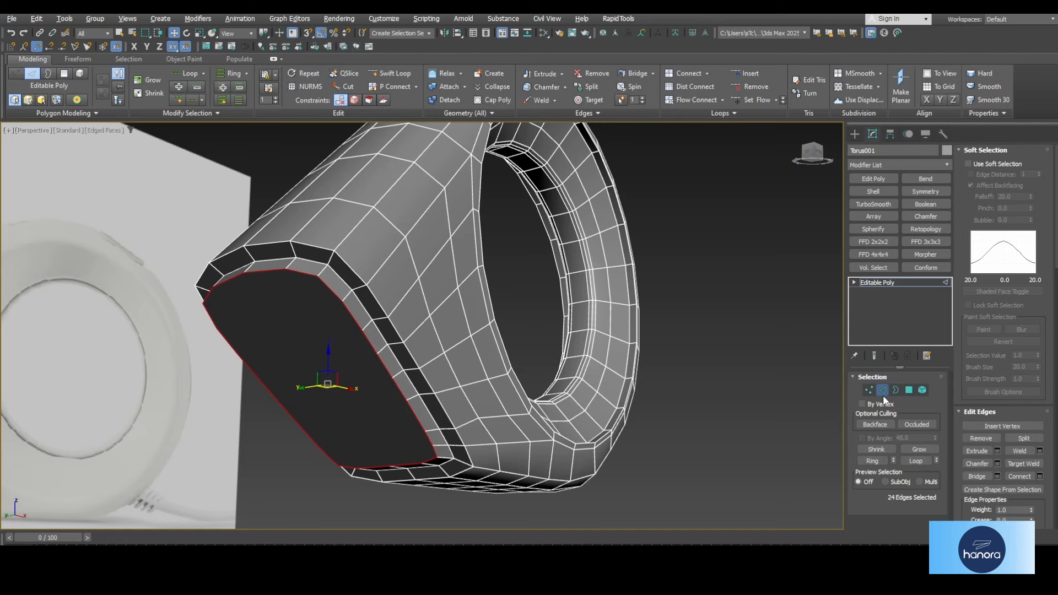
click(524, 91)
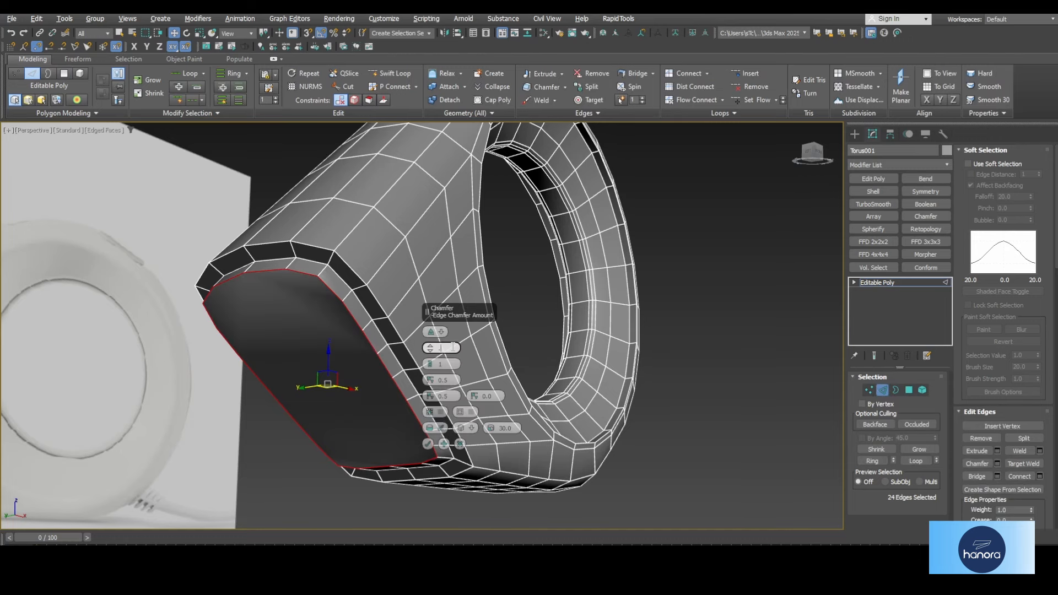
text(0.3)
key(Return)
scroll(319, 298, up, 3)
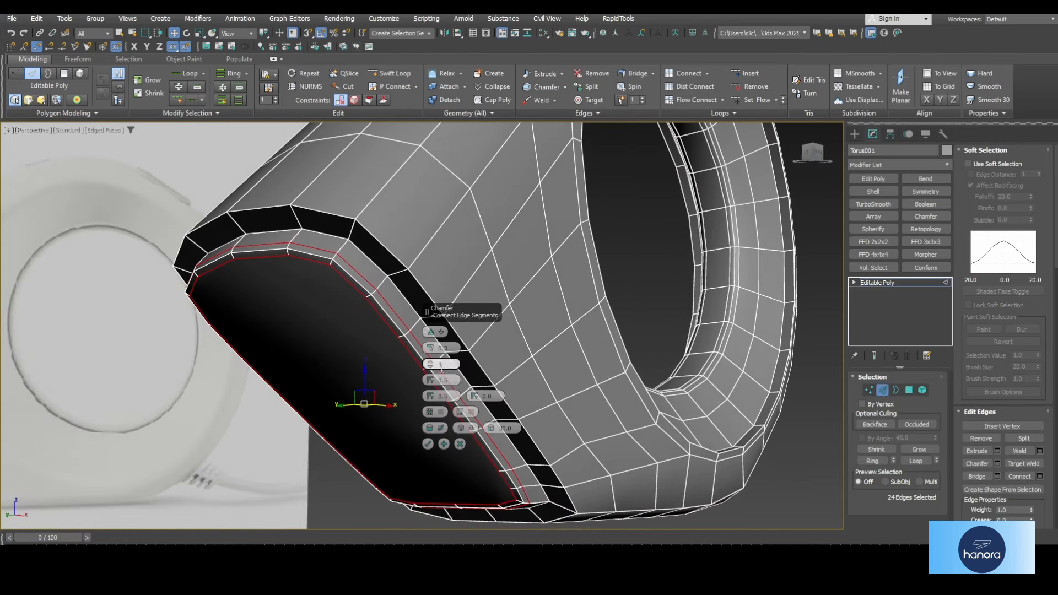
drag(430, 380, 429, 292)
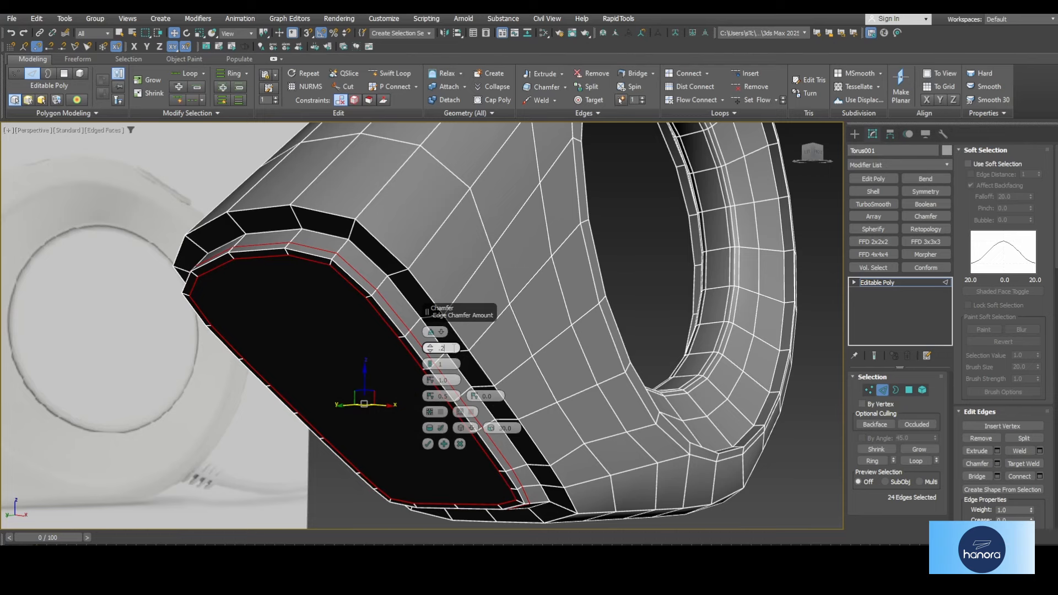
text(.2)
key(Return)
click(444, 444)
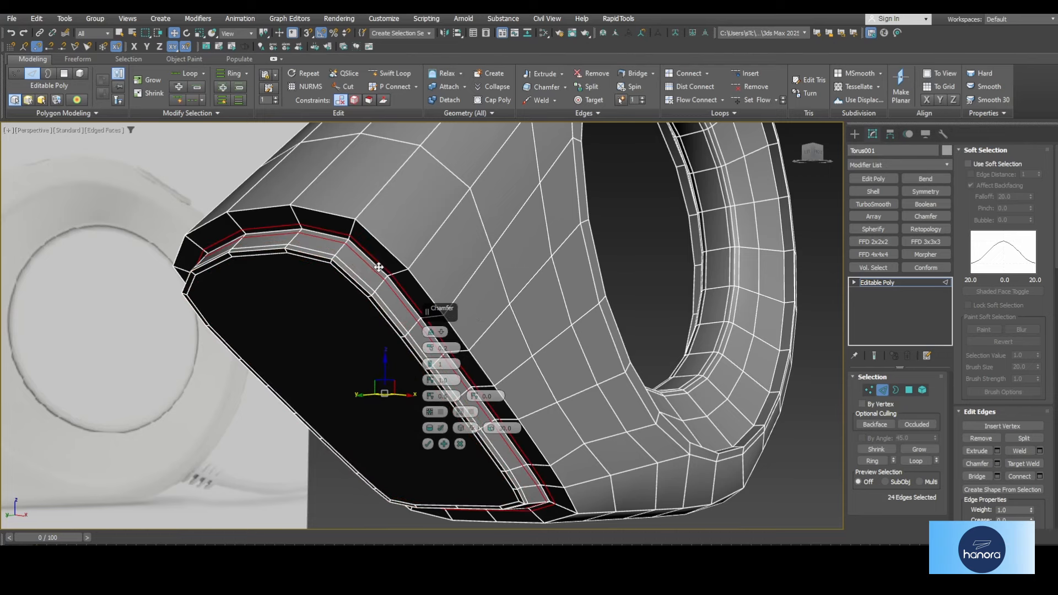
Step: Chamfer the loop at the lip's base and the nozzle's outer rim loop with the same settings
double_click(428, 266)
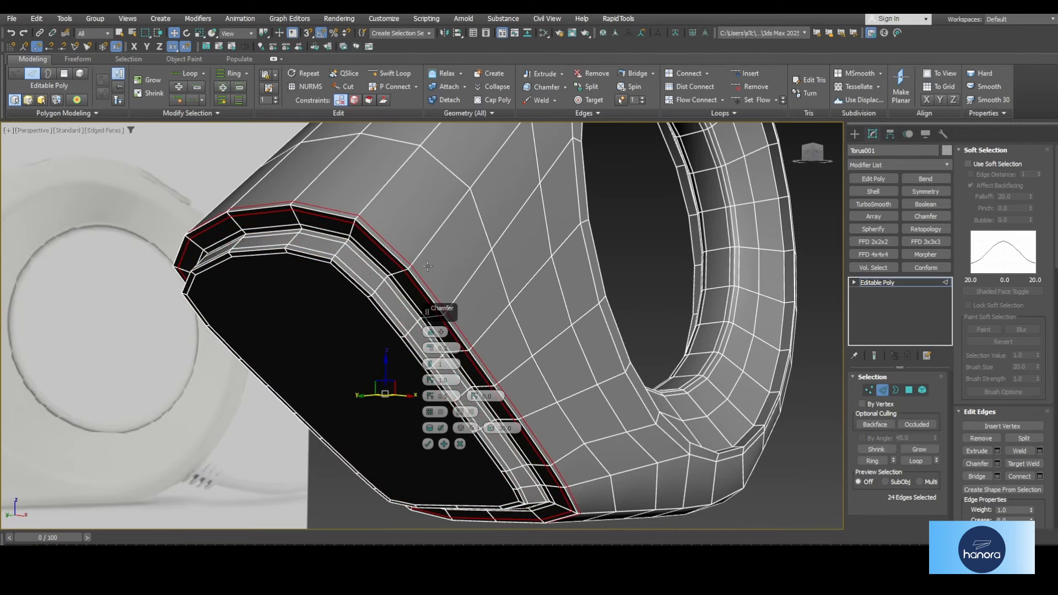
click(428, 444)
alt+middle_drag(432, 461, 463, 435)
Step: Inset the nozzle's end cap polygon by 0.3
key(1)
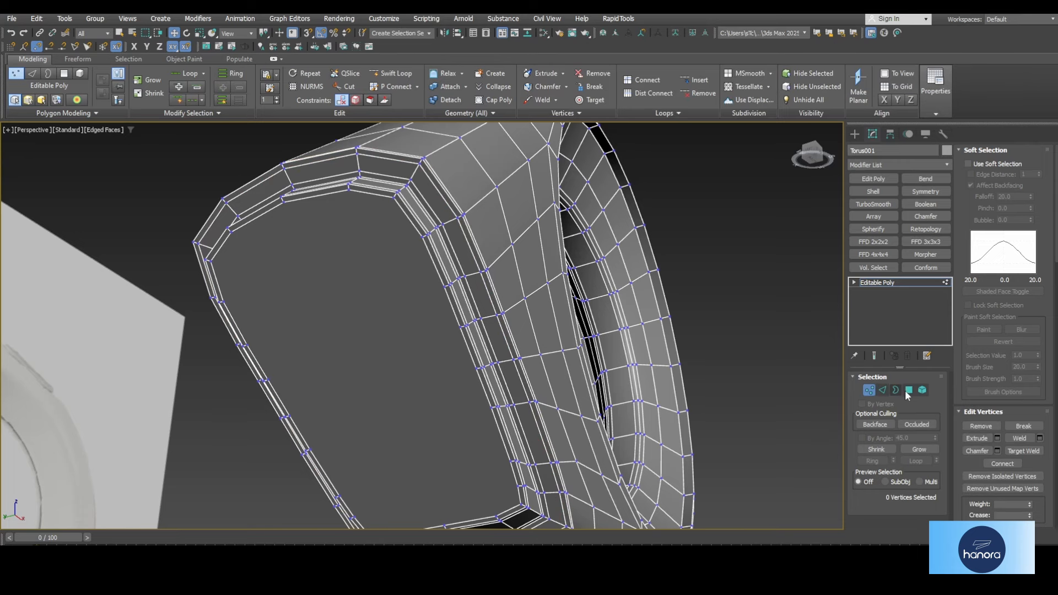
click(909, 390)
click(408, 309)
shift+click(538, 101)
drag(430, 348, 430, 355)
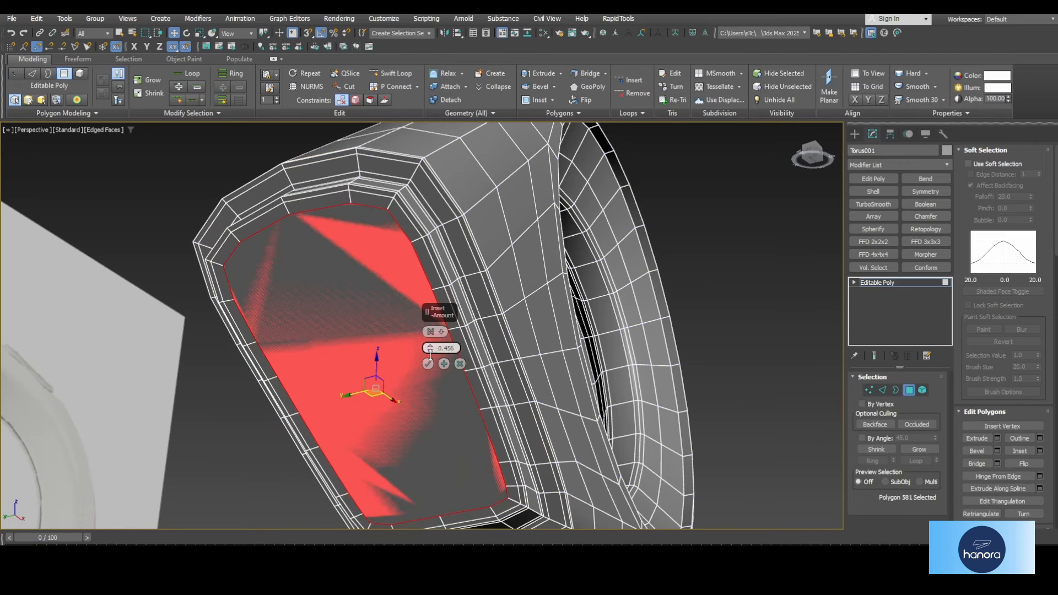
right_click(430, 352)
click(449, 348)
text(.2)
key(Return)
text(.3)
key(Return)
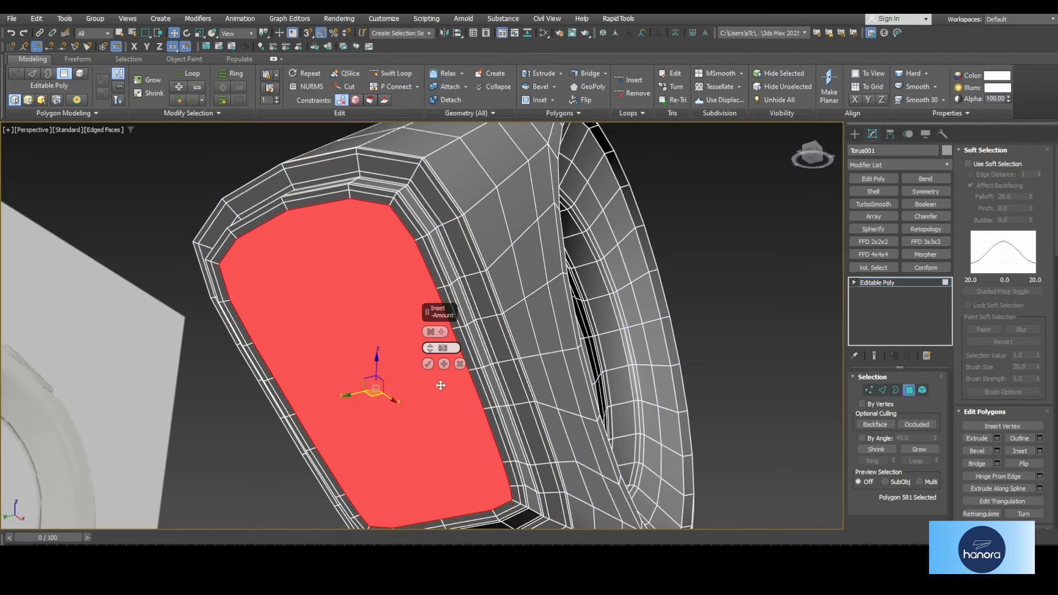
click(428, 363)
Step: Connect the middle vertices at the upper and lower ends of the inset cap with an edge
middle_drag(432, 376, 464, 303)
key(1)
ctrl+click(474, 450)
key(ctrl+shift+e)
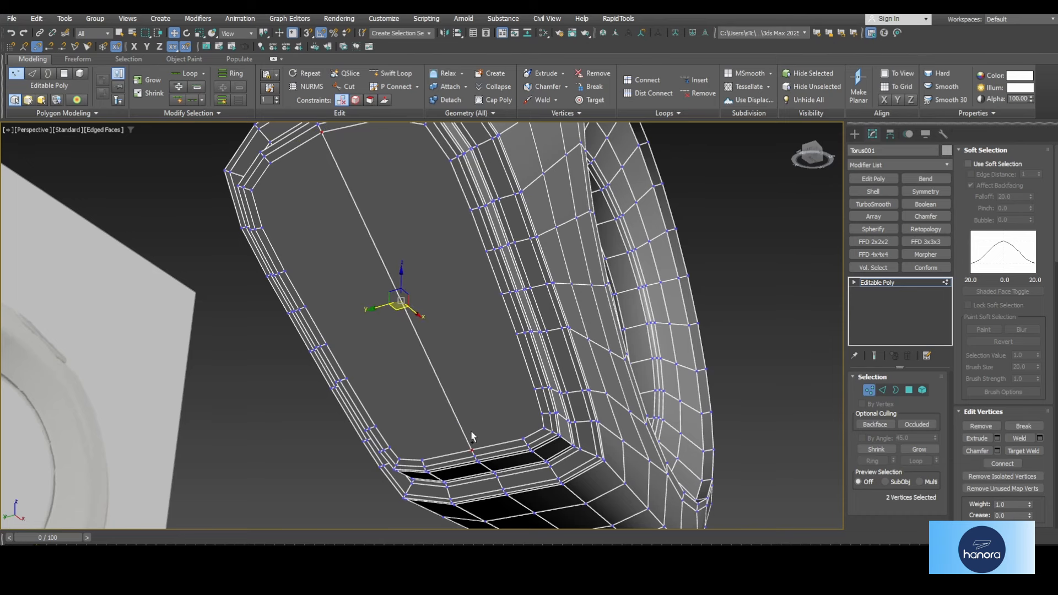
Step: Connect the opposite end vertices on both sides of the nozzle cap's middle edge with two more lengthwise edges
alt+middle_drag(472, 433, 309, 193)
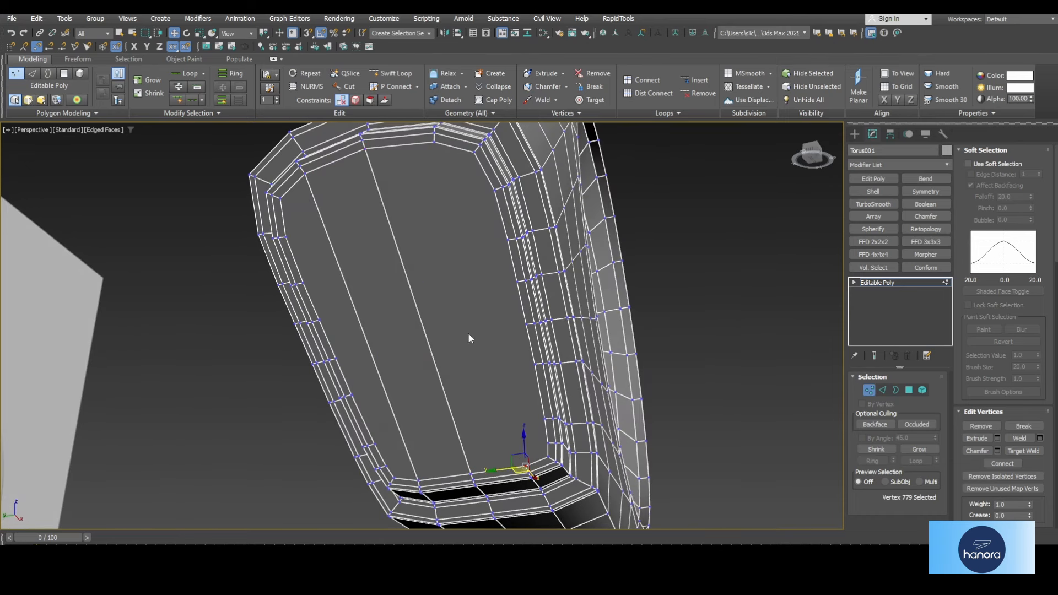
middle_drag(469, 334, 487, 375)
ctrl+click(453, 186)
key(ctrl+shift+e)
Step: Cut a series of crosswise edges between the opposite side vertices of the nozzle cap to form a quad grid, and leave vertex editing
click(347, 87)
key(s)
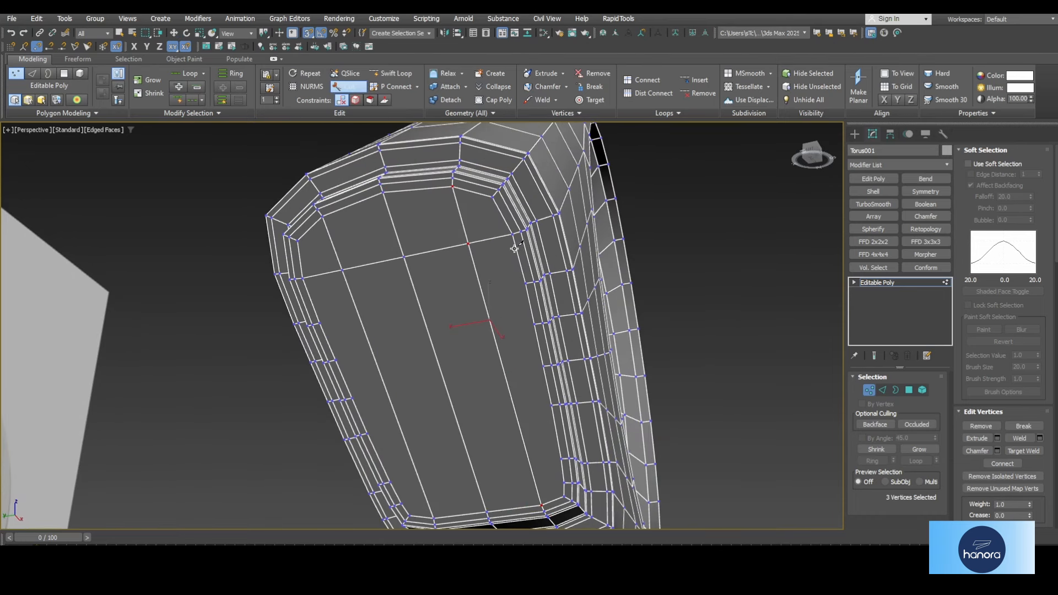
middle_drag(531, 326, 547, 308)
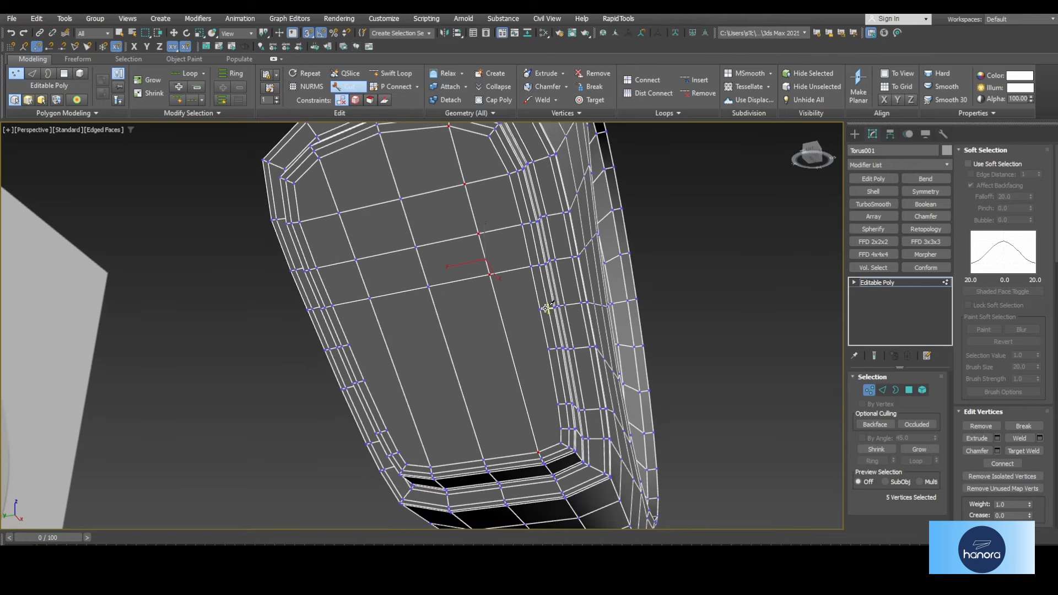
middle_drag(547, 348, 557, 342)
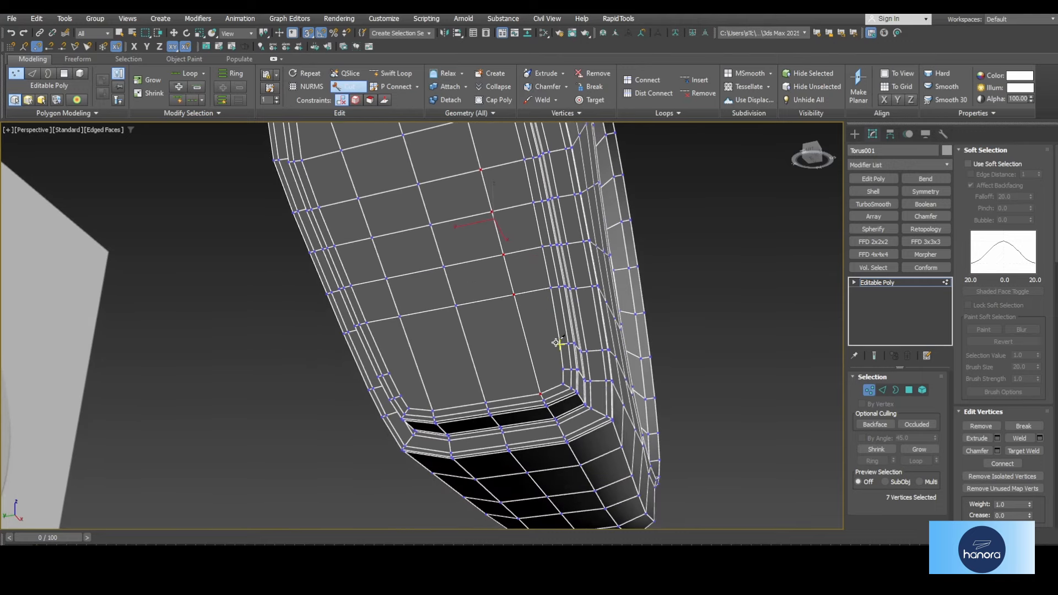
right_click(562, 369)
scroll(562, 369, down, 3)
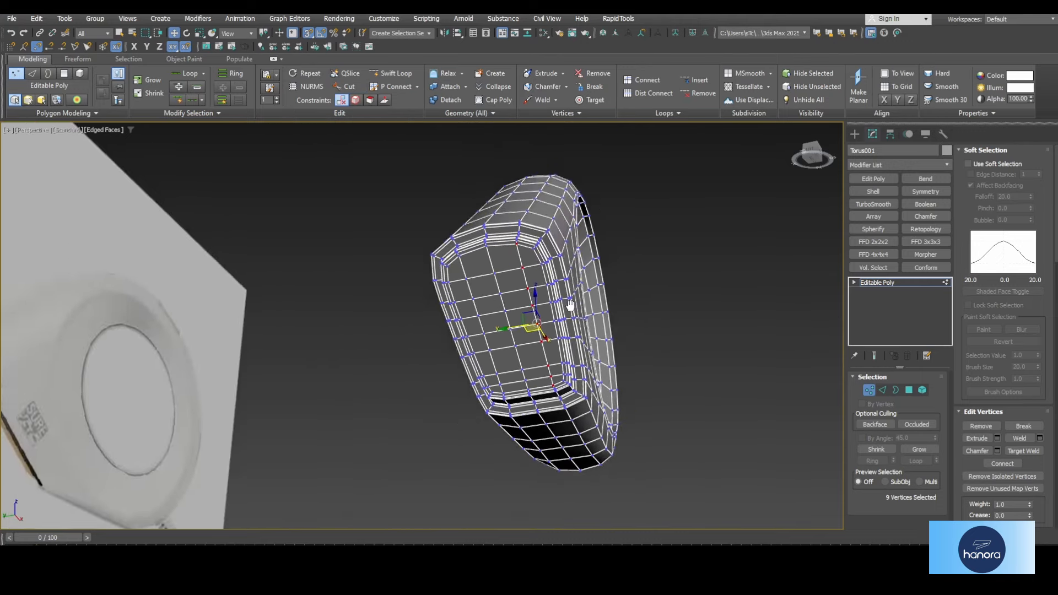
alt+middle_drag(569, 308, 480, 336)
click(869, 389)
alt+middle_drag(441, 282, 406, 303)
scroll(407, 305, up, 2)
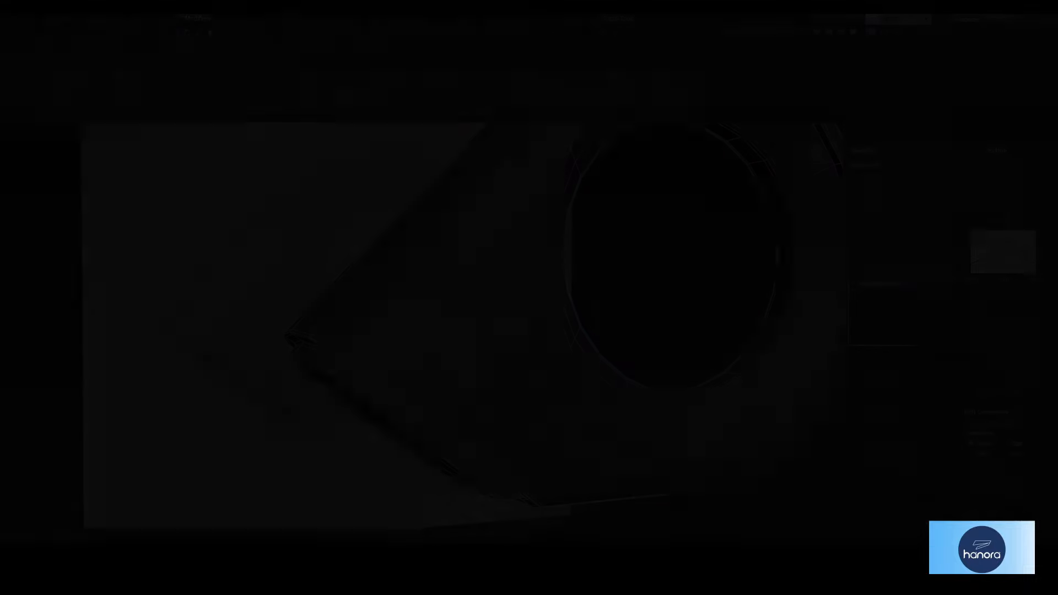